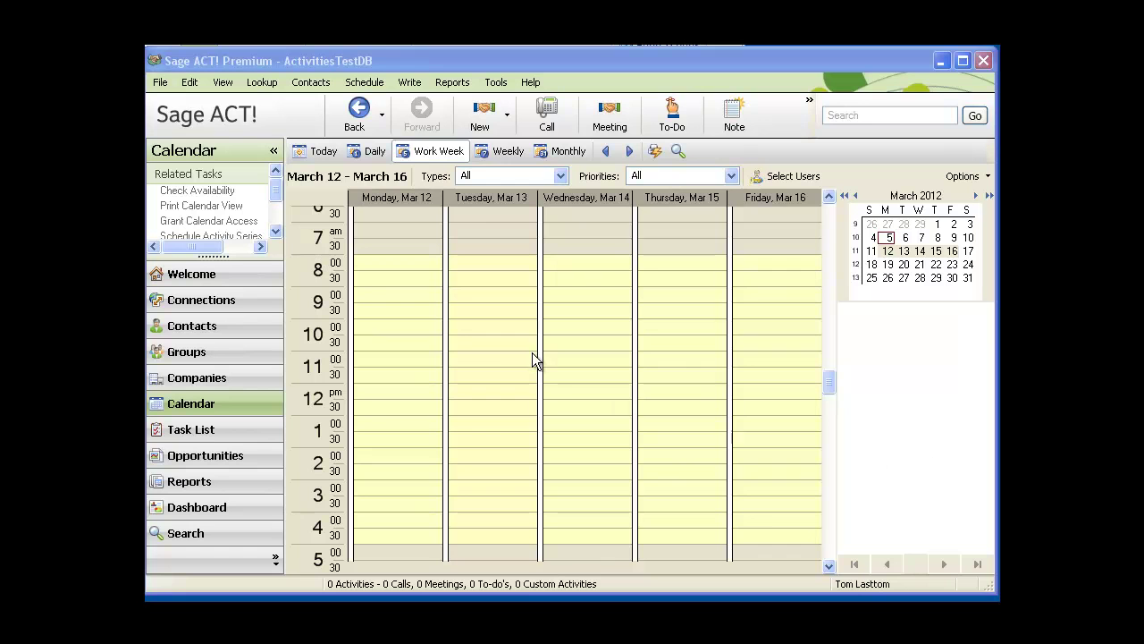
# - Open the calendar access settings, keep Tom2's access level at View and Schedule, and save the settings
pyautogui.click(363, 83)
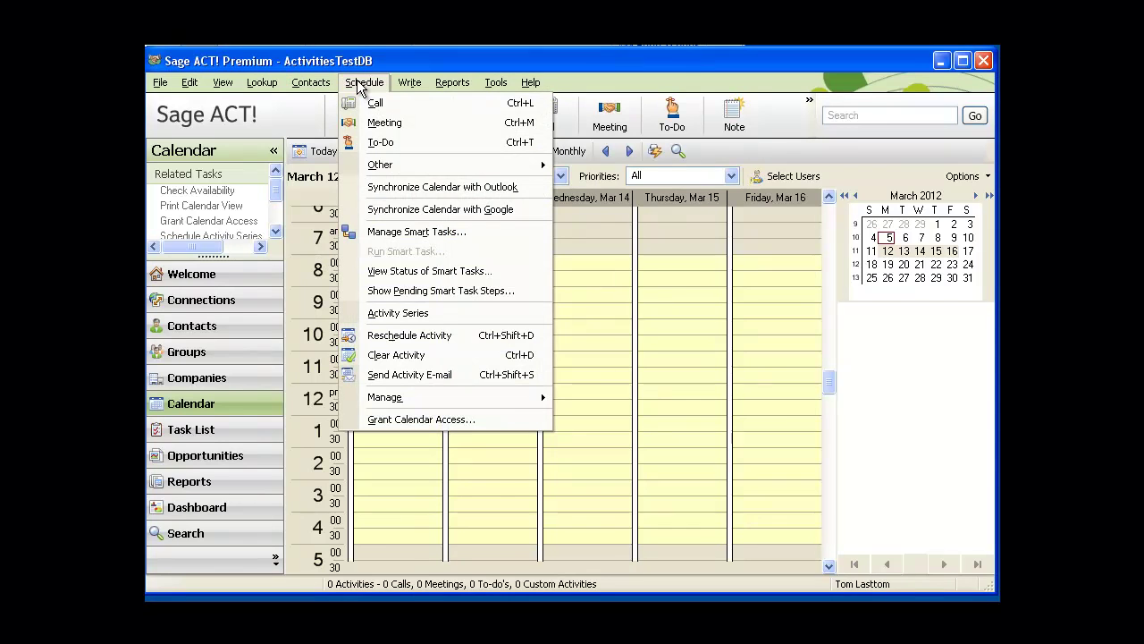
pyautogui.click(437, 419)
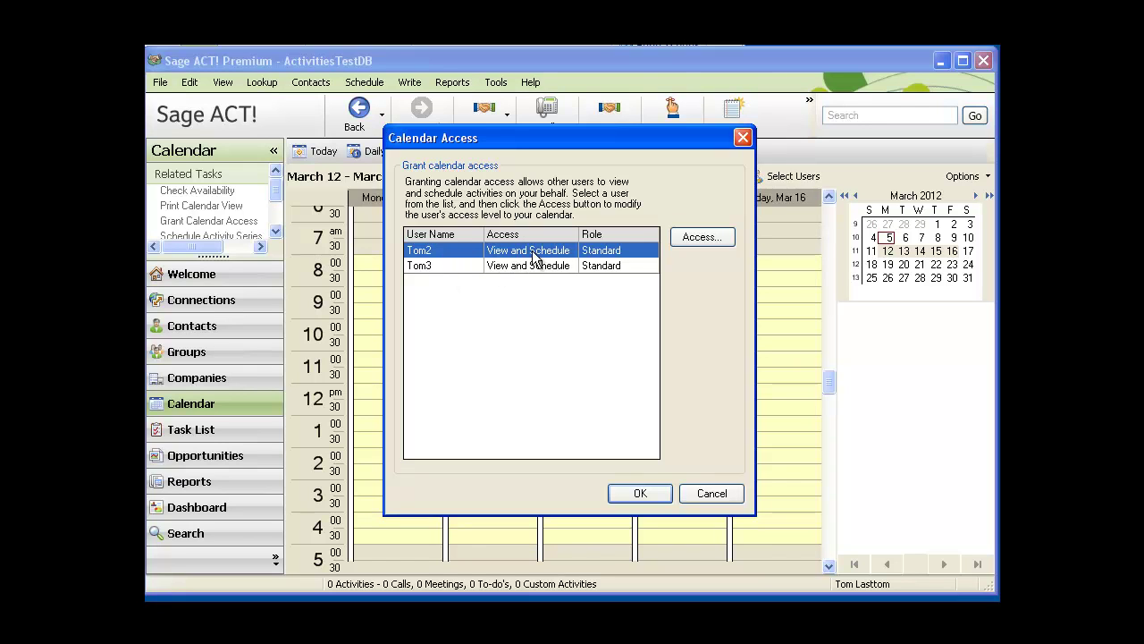
pyautogui.click(714, 243)
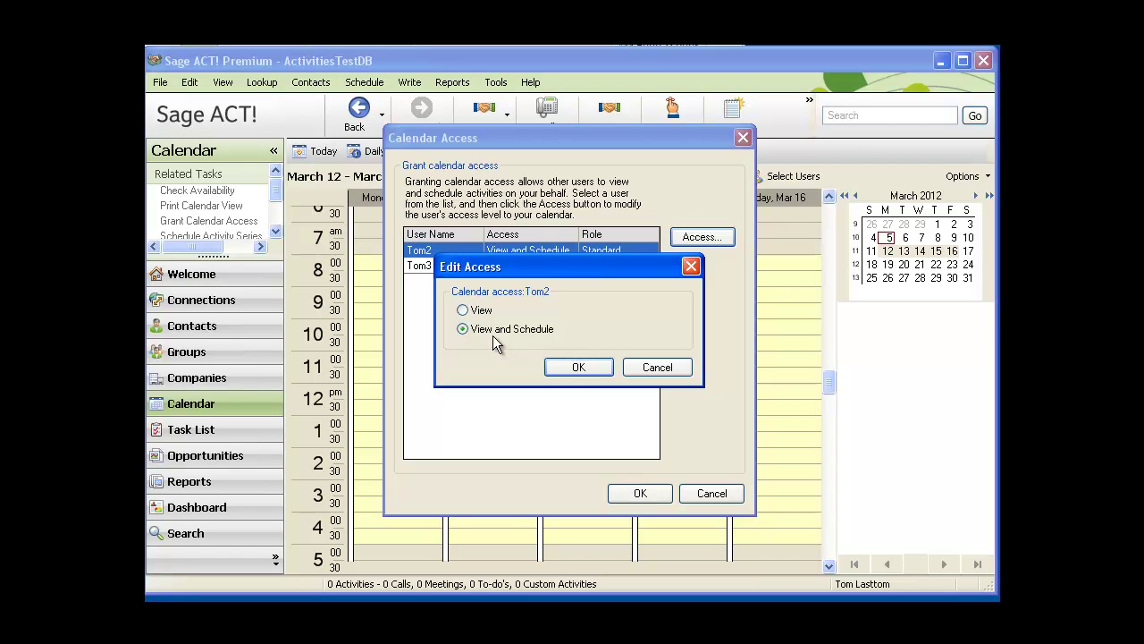
pyautogui.click(584, 368)
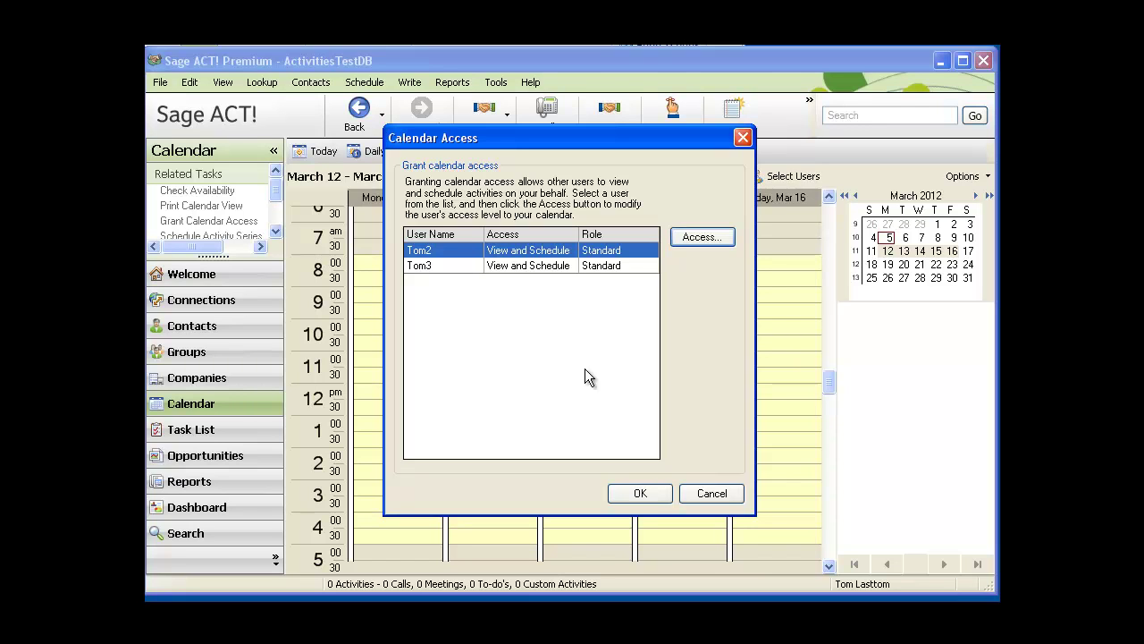
pyautogui.click(620, 494)
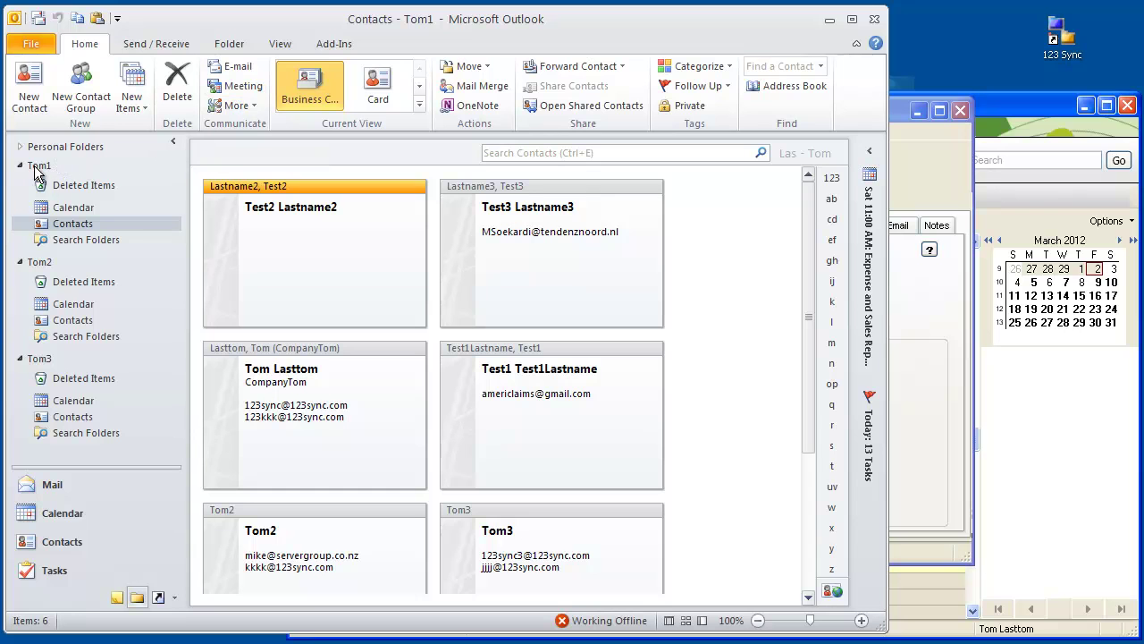
# - Switch to Outlook and look at the top-level Tom1, Tom2 and Tom3 folders
pyautogui.click(38, 167)
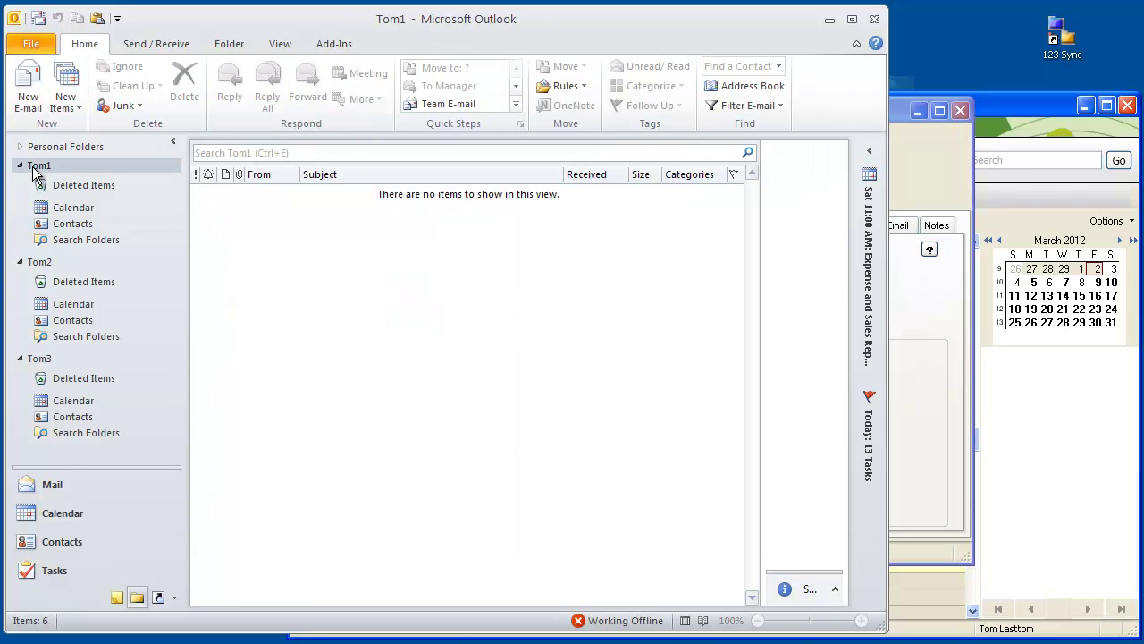
pyautogui.click(34, 265)
pyautogui.click(36, 361)
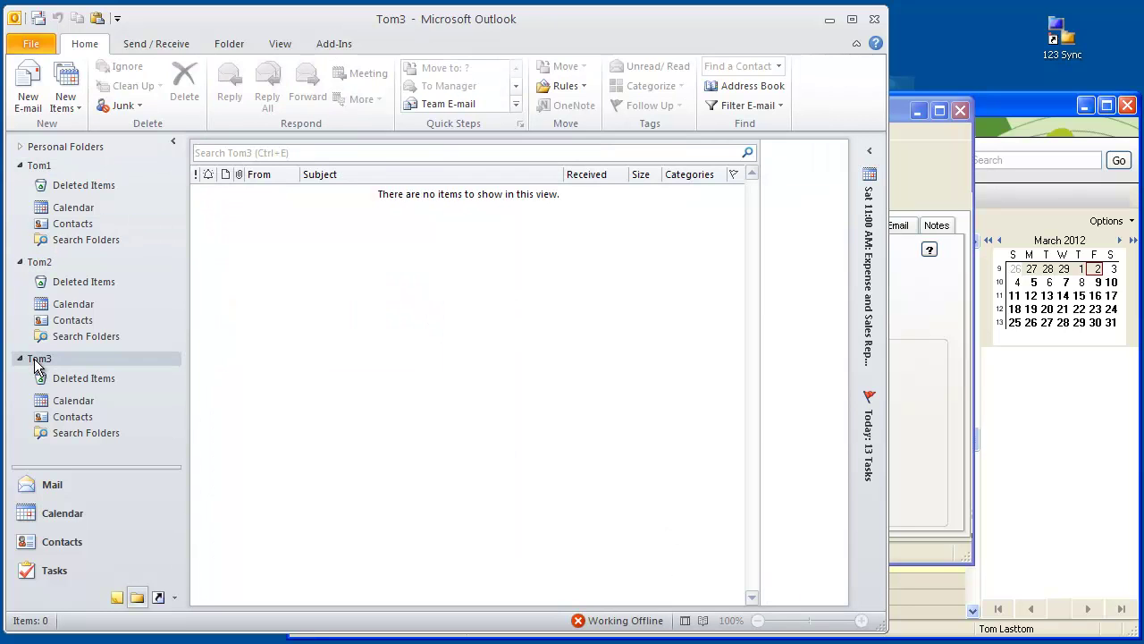
# - View the calendars stored under the Tom1, Tom2 and Tom3 folders one after another
pyautogui.click(76, 210)
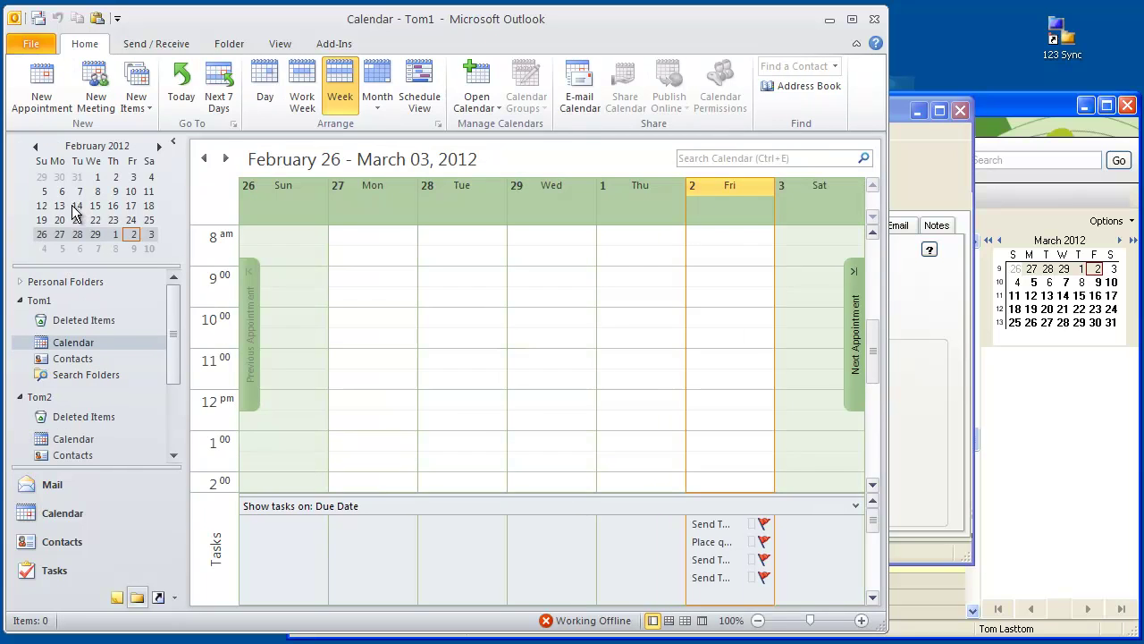
pyautogui.click(64, 445)
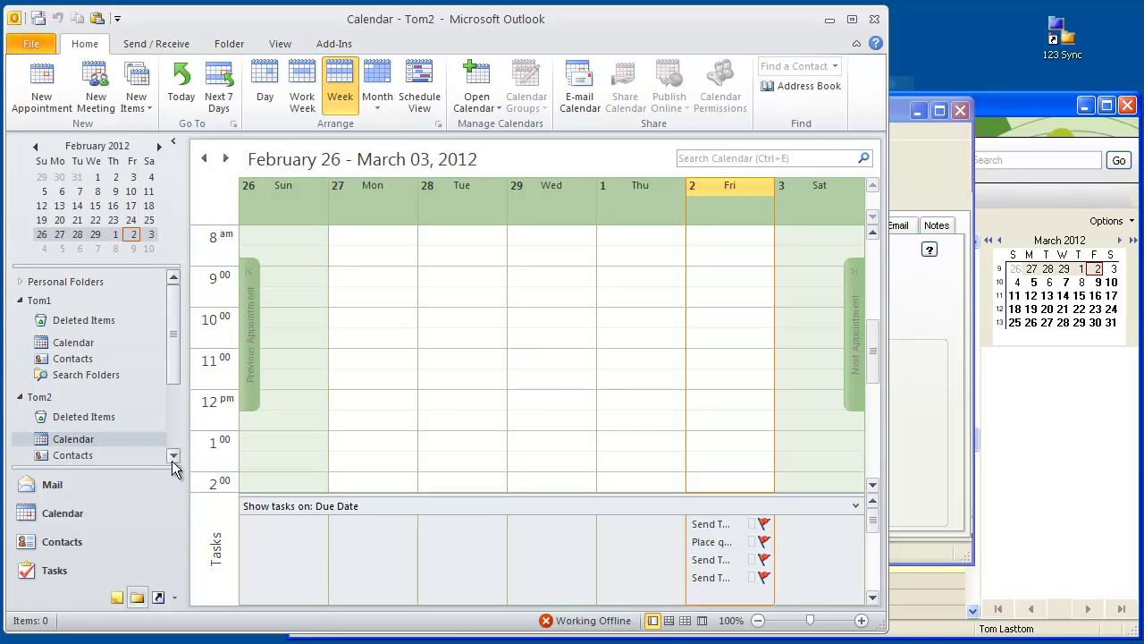
pyautogui.scroll(-4, 172, 459)
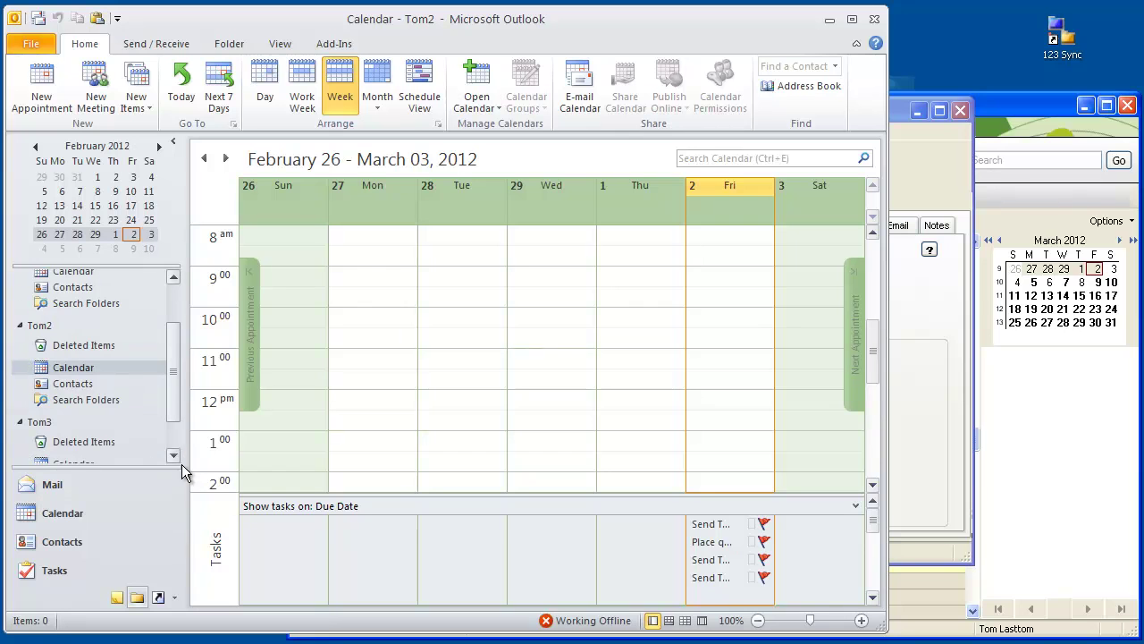
pyautogui.click(173, 455)
pyautogui.click(64, 450)
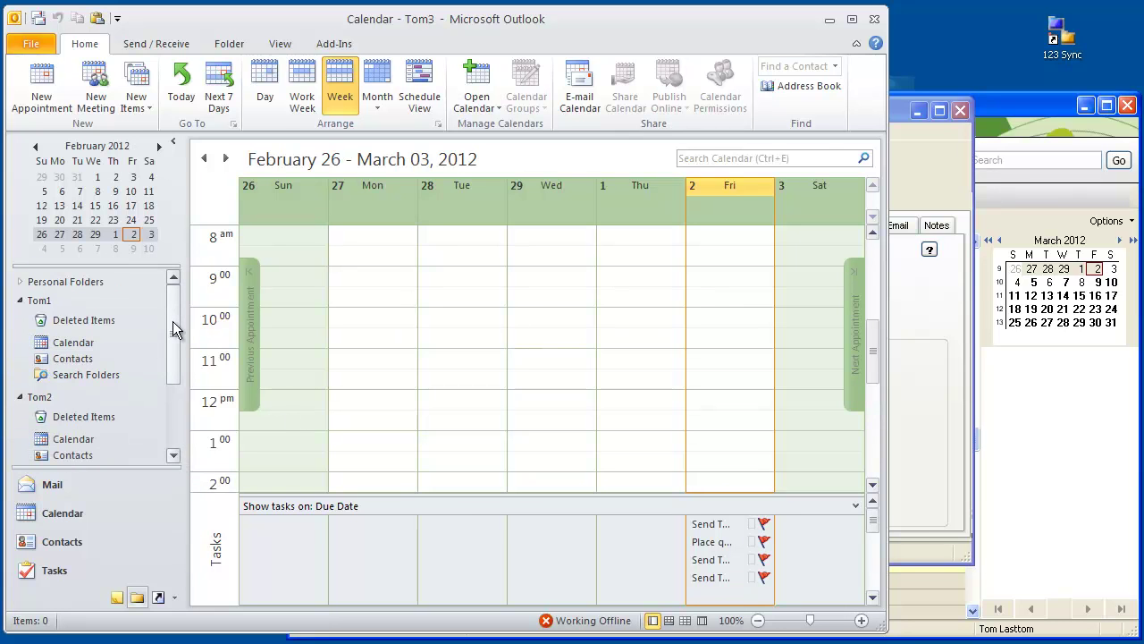
pyautogui.moveTo(173, 321); pyautogui.dragTo(170, 399)
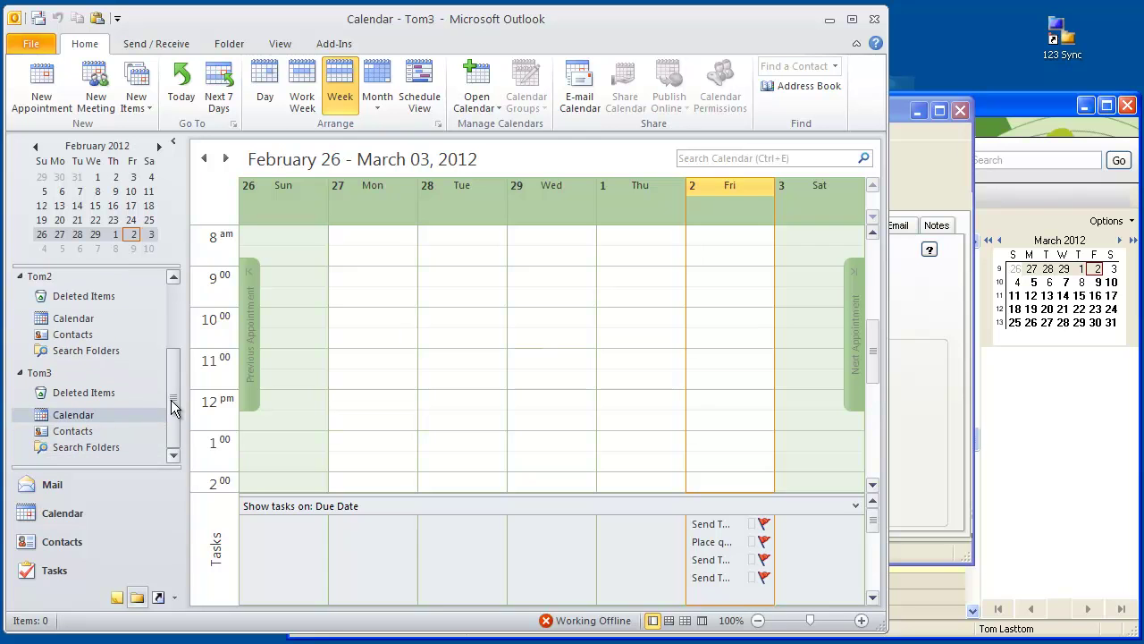
# - Switch to 123 Sync and assign the Contacts folder under Tom2 as the Tom2 user's Outlook contacts folder
pyautogui.click(905, 148)
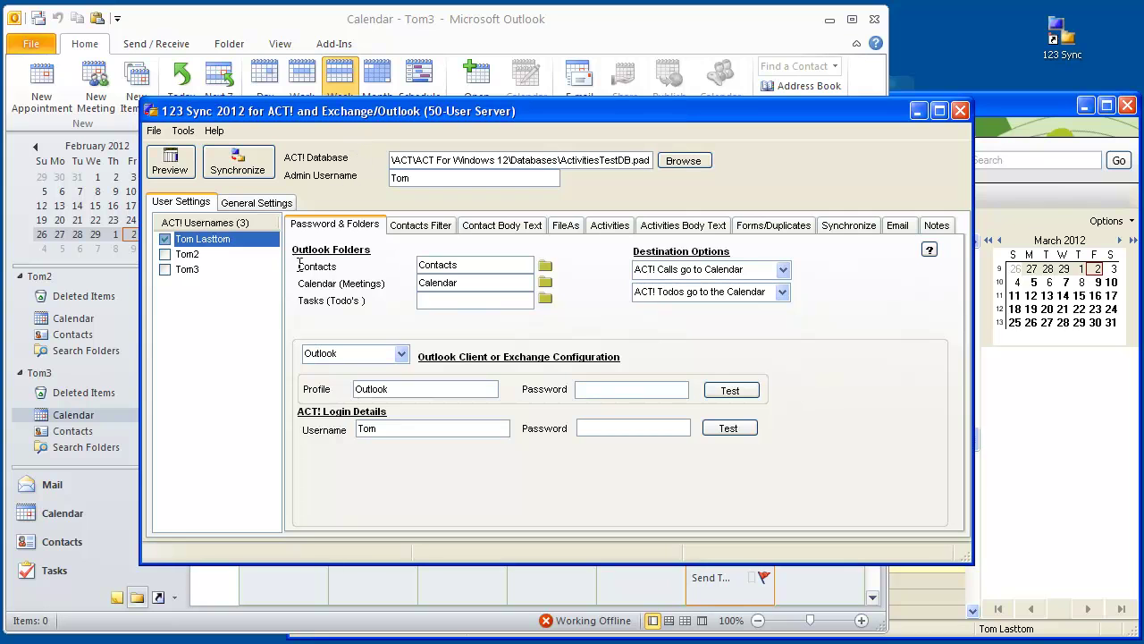
pyautogui.click(199, 257)
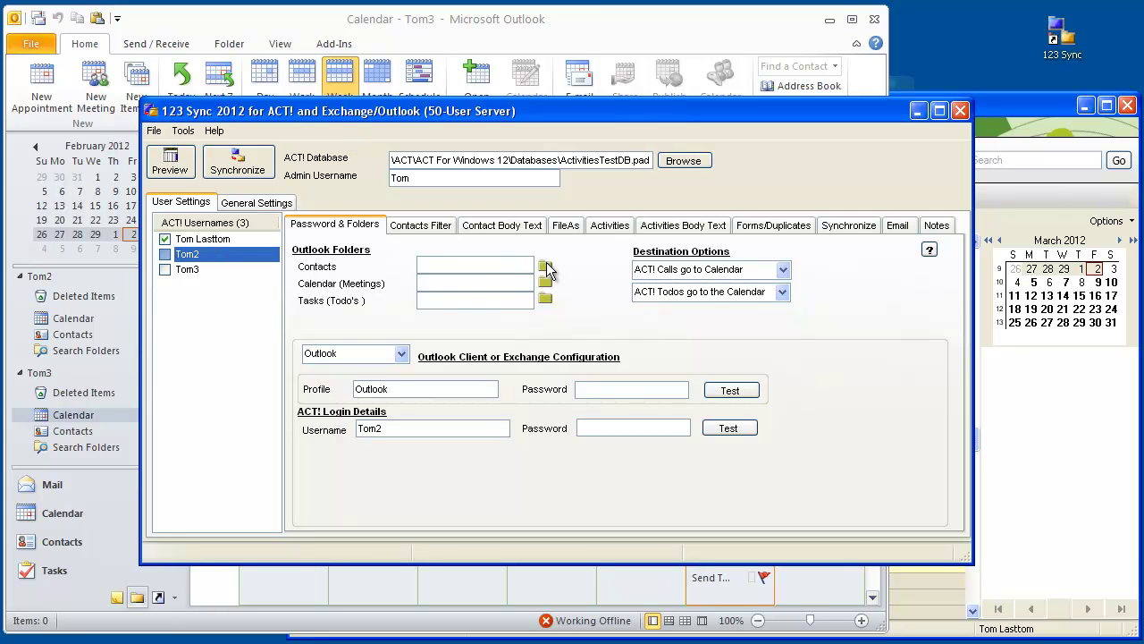
pyautogui.click(545, 268)
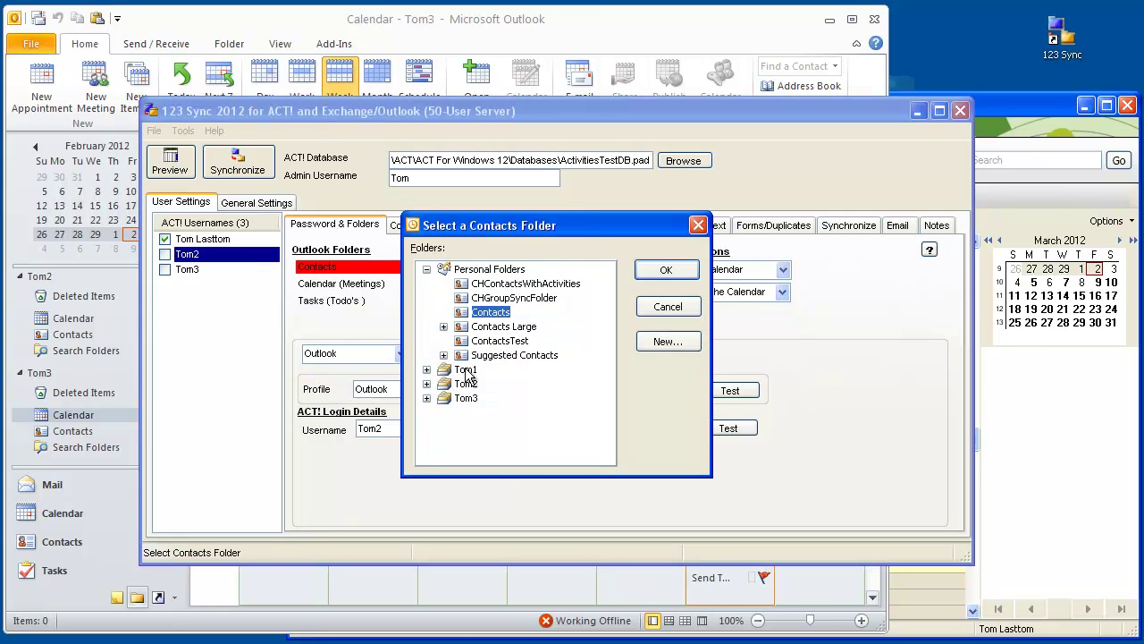
pyautogui.click(426, 383)
pyautogui.click(490, 398)
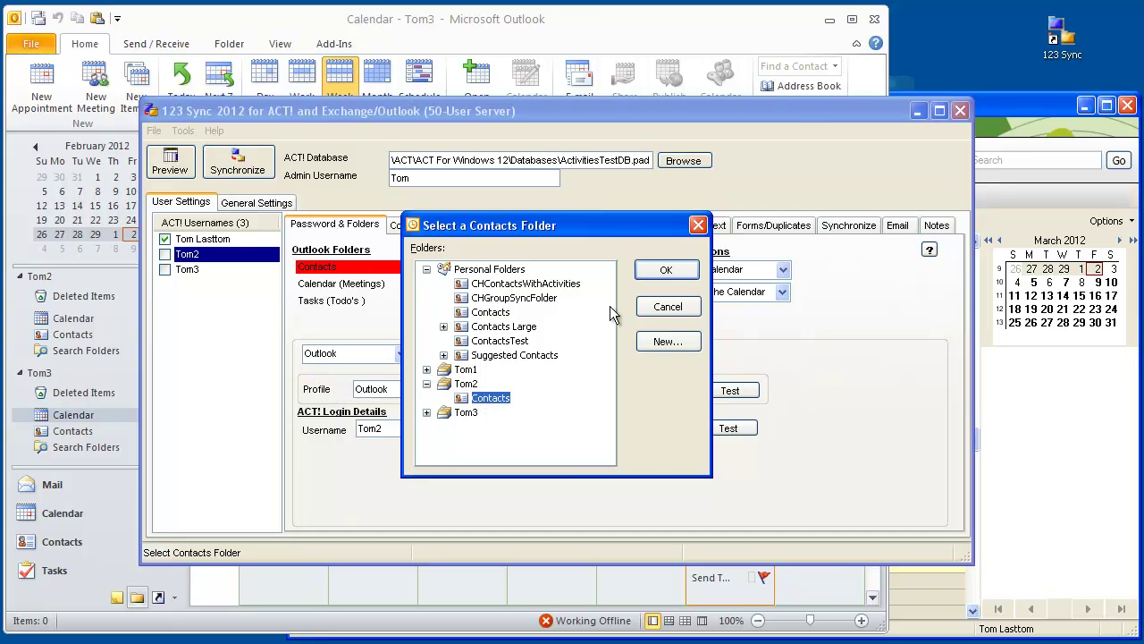
pyautogui.click(667, 270)
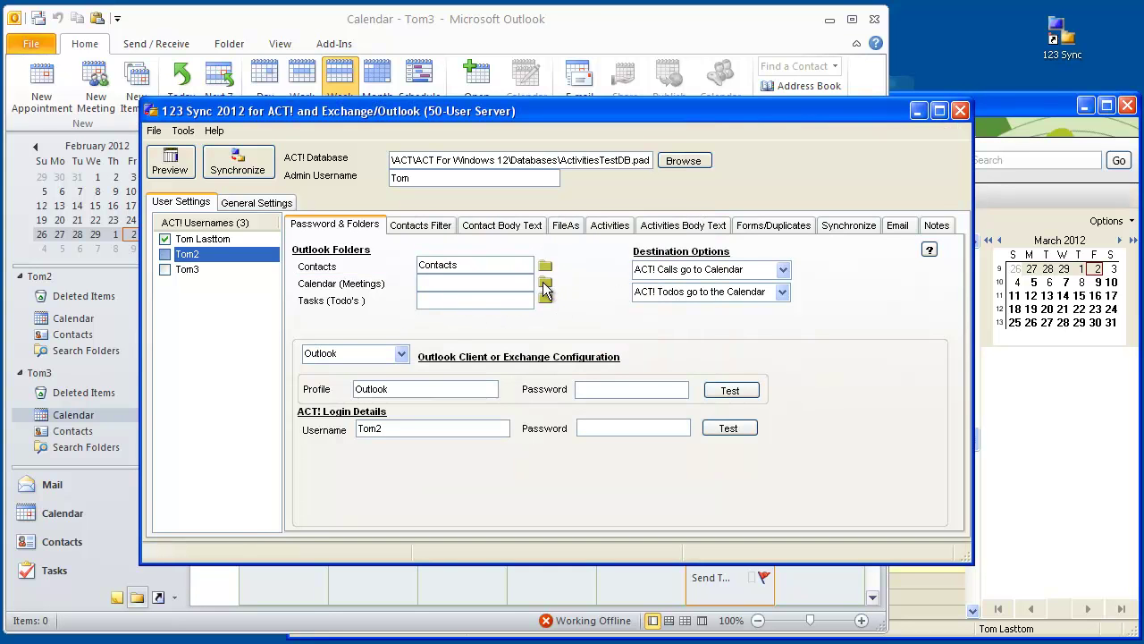
# - Assign the Calendar folder under Tom2 as the Tom2 user's calendar folder and enable that user for synchronization
pyautogui.click(546, 284)
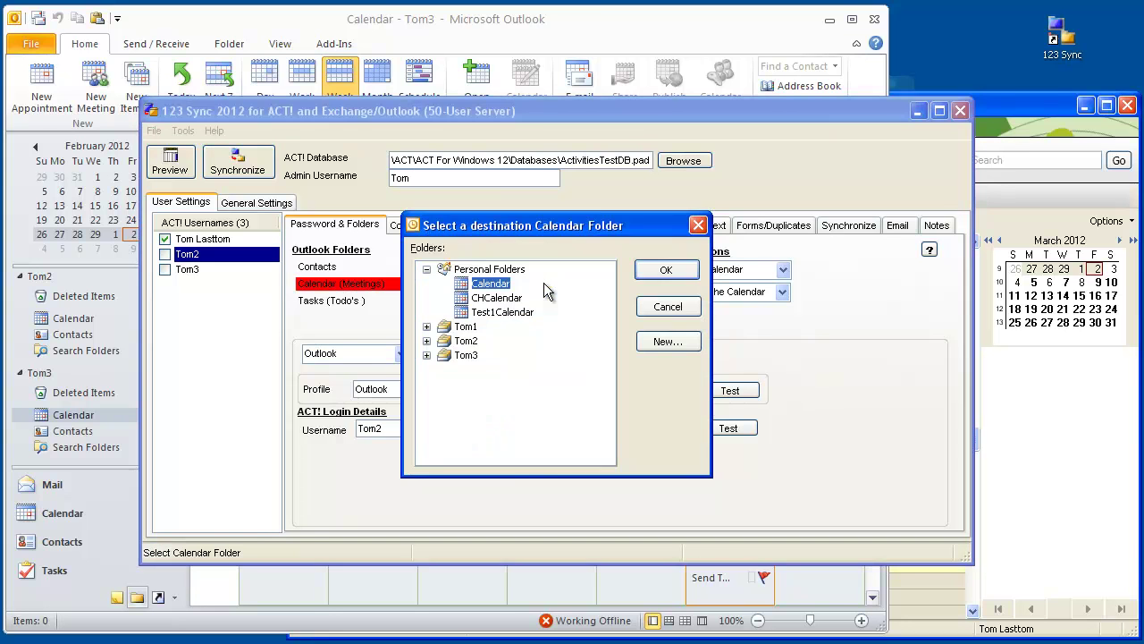
pyautogui.click(426, 341)
pyautogui.click(488, 356)
pyautogui.click(666, 270)
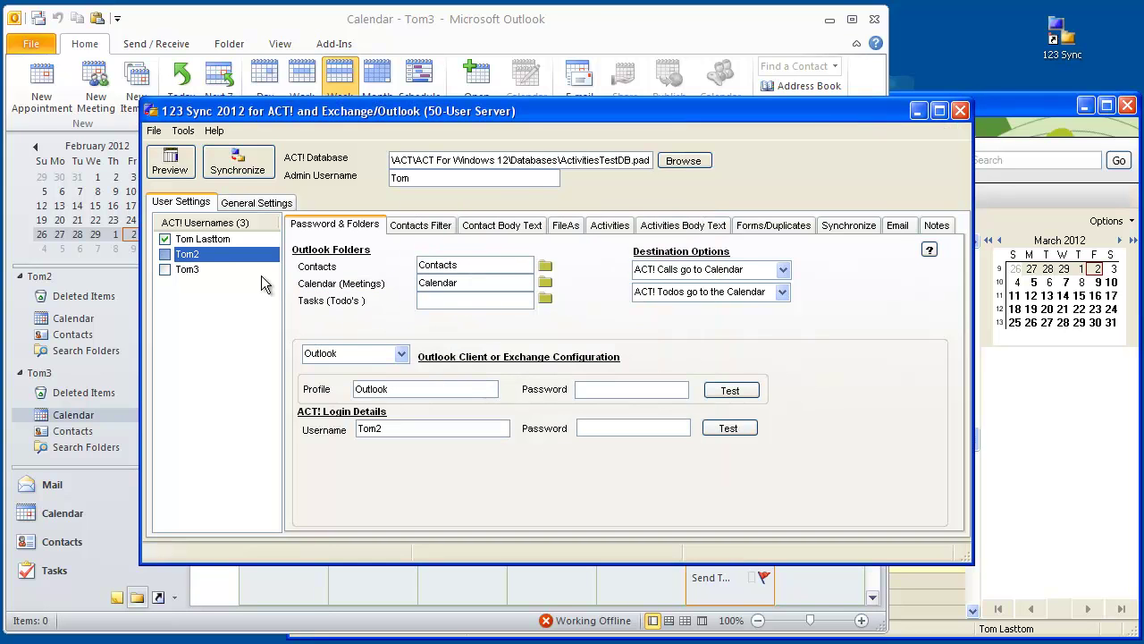
pyautogui.click(164, 255)
# - Assign the Contacts folder under Tom3 as the Tom3 user's Outlook contacts folder
pyautogui.click(185, 271)
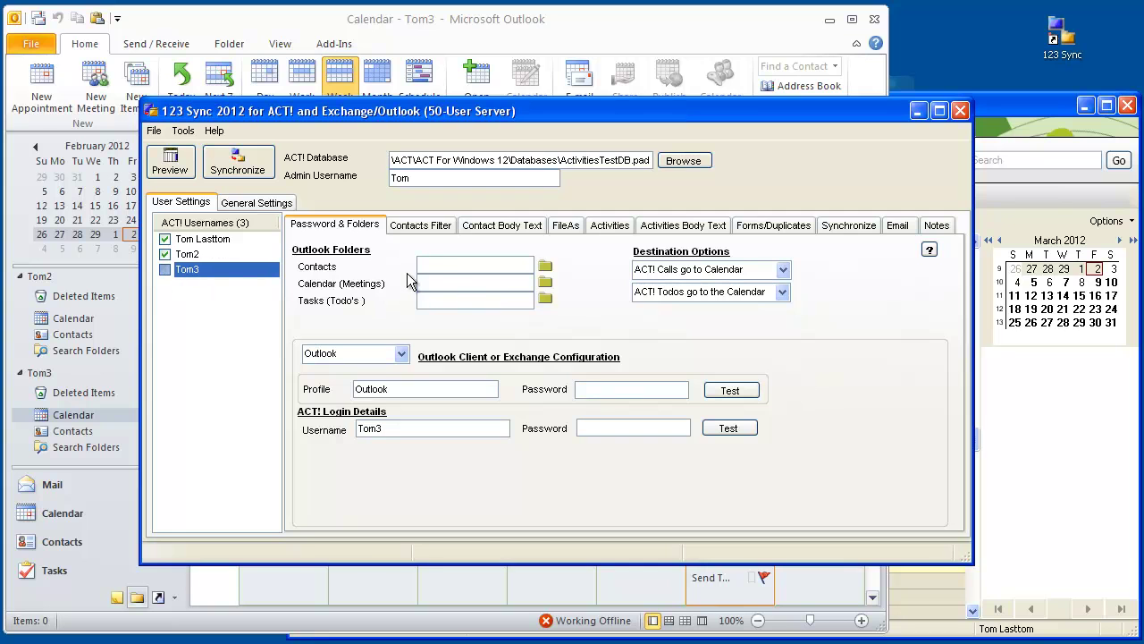
pyautogui.click(545, 268)
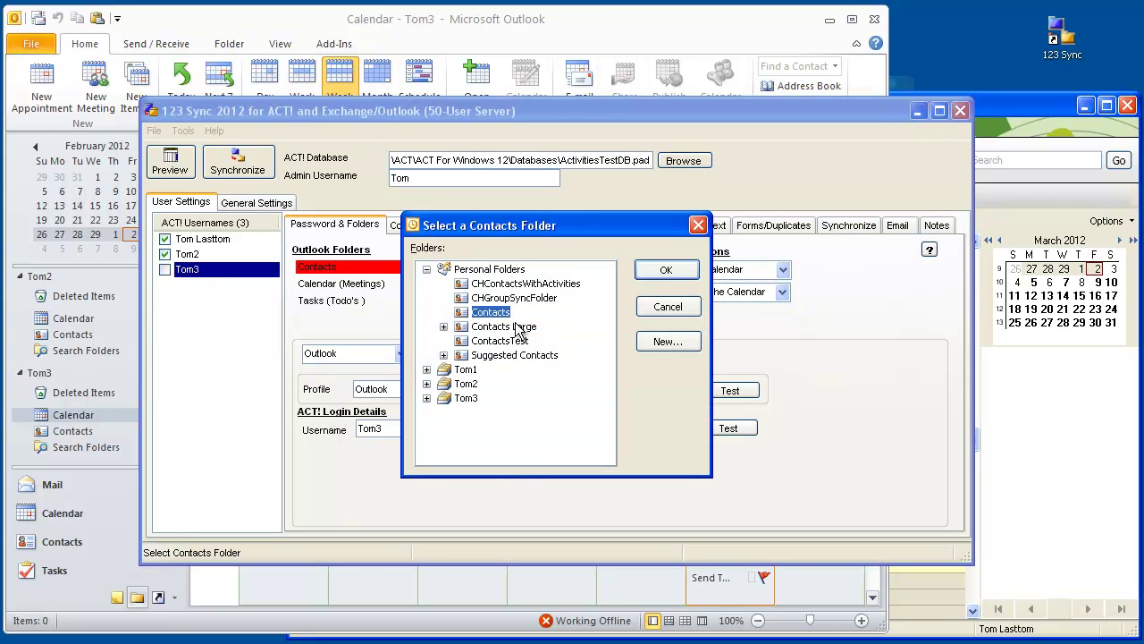
pyautogui.click(426, 399)
pyautogui.click(490, 412)
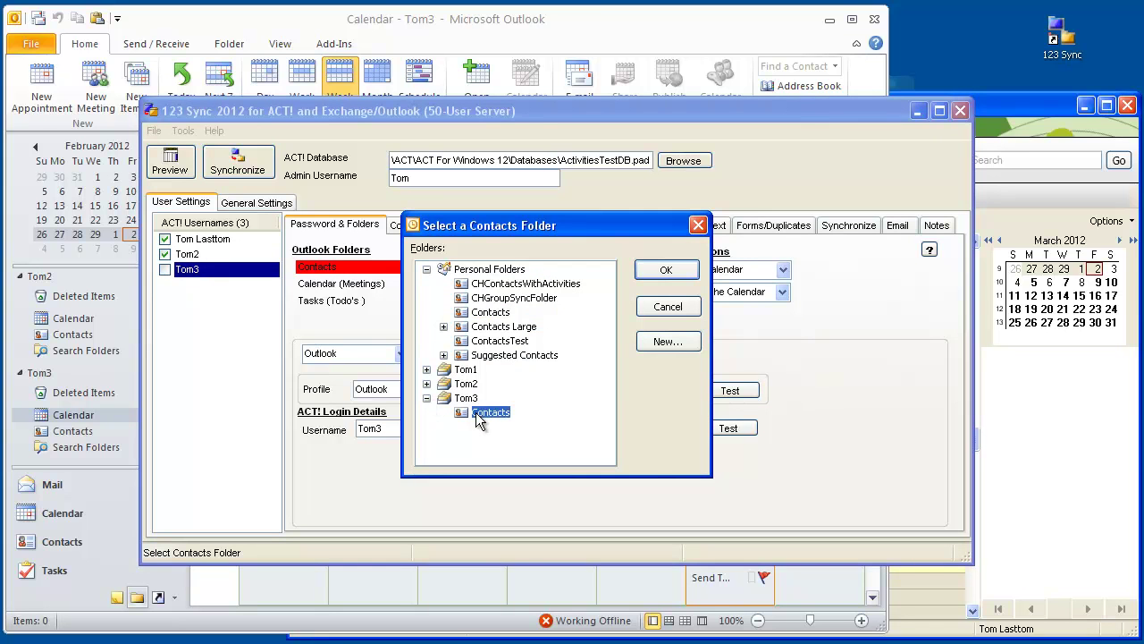
pyautogui.click(666, 270)
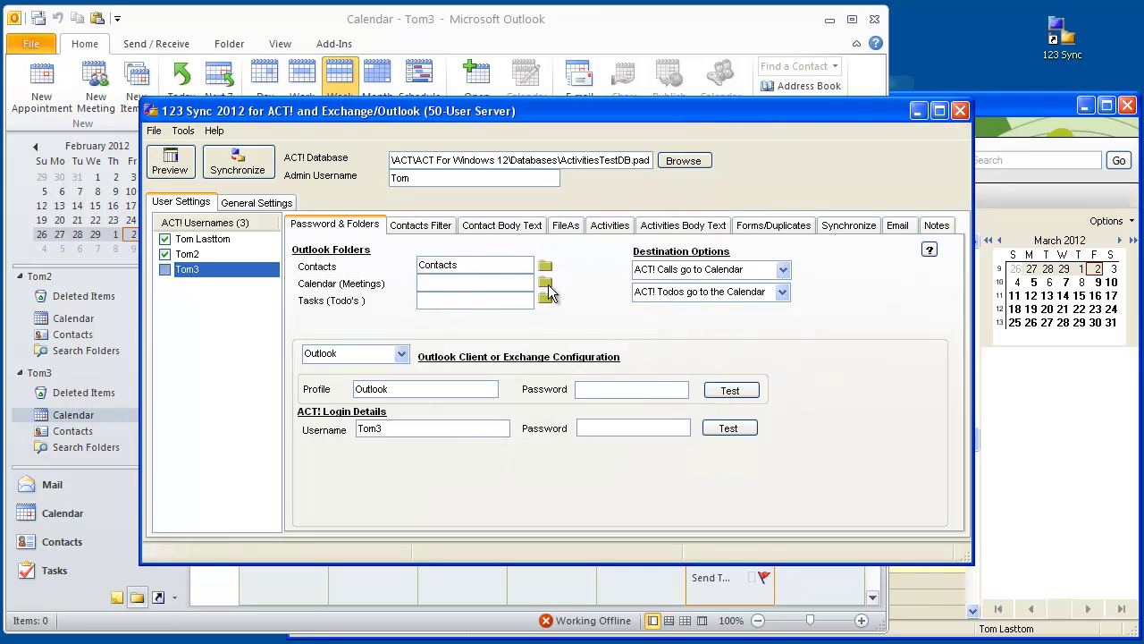
# - Assign the Calendar folder under Tom3 as the Tom3 user's calendar folder and enable that user for synchronization
pyautogui.click(547, 284)
pyautogui.click(426, 355)
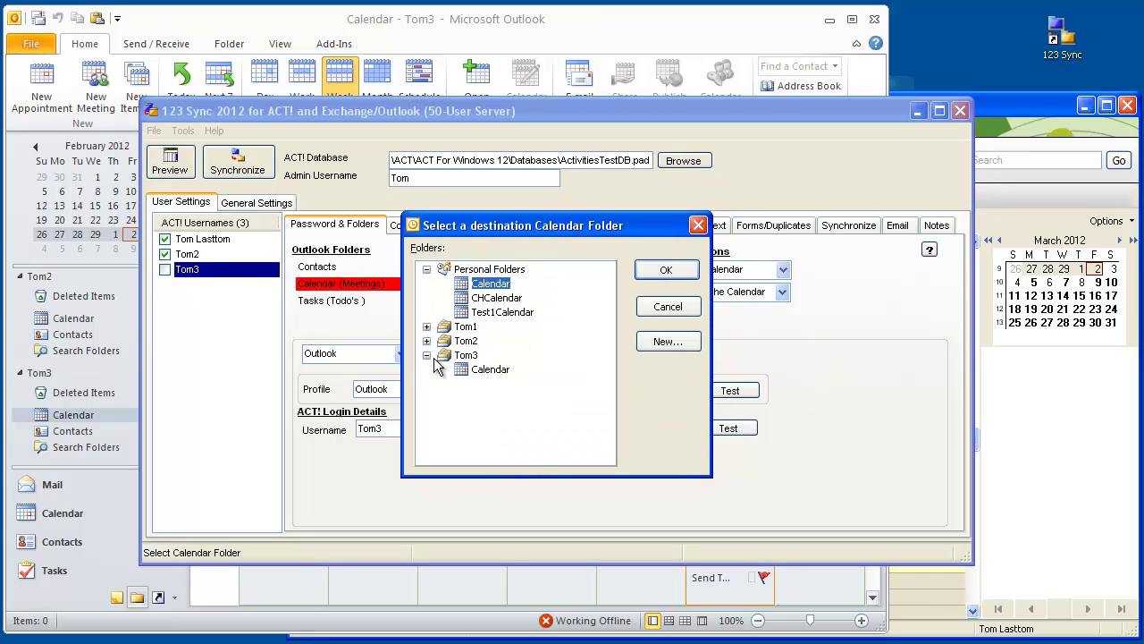
pyautogui.click(487, 369)
pyautogui.click(665, 270)
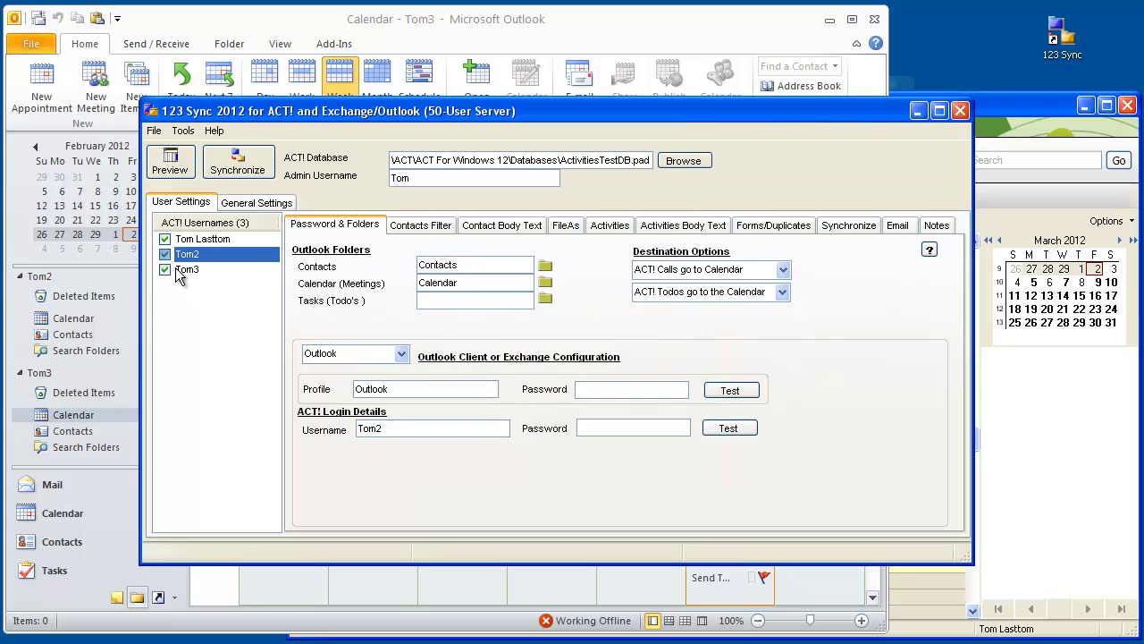
# - Review the password and folder settings of each of the three ACT! users in turn
pyautogui.click(179, 268)
pyautogui.click(184, 256)
pyautogui.click(190, 241)
pyautogui.click(189, 256)
pyautogui.click(188, 272)
pyautogui.click(190, 258)
pyautogui.click(191, 241)
pyautogui.click(191, 256)
pyautogui.click(188, 271)
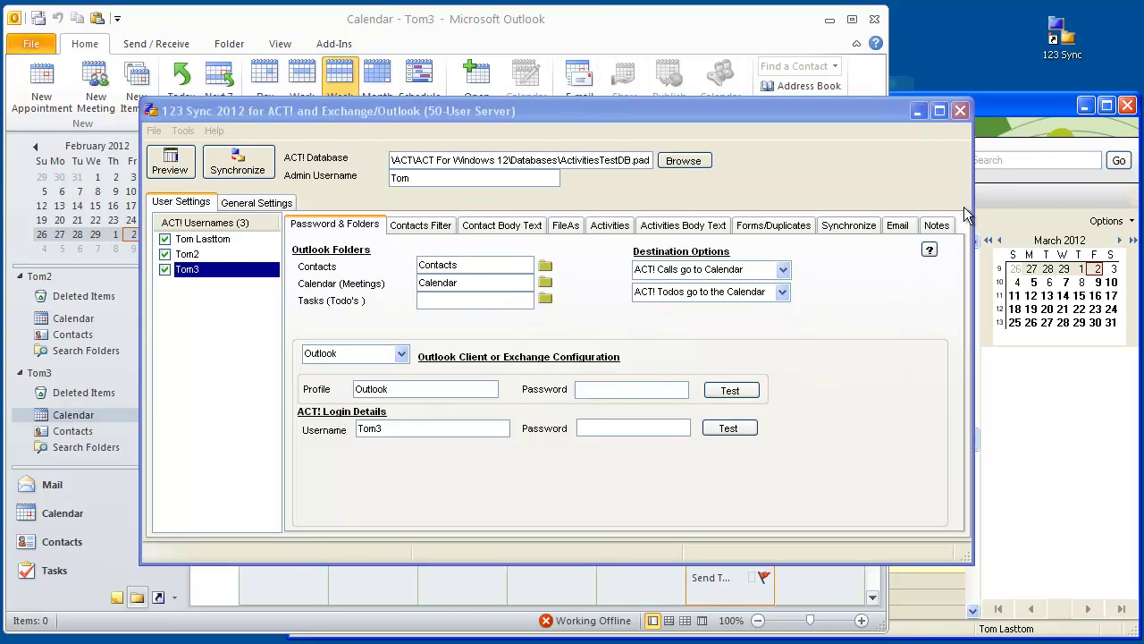
# - Close the 123 Sync configuration and run the synchronization from the desktop shortcut, dismissing the status report once it finishes
pyautogui.click(963, 111)
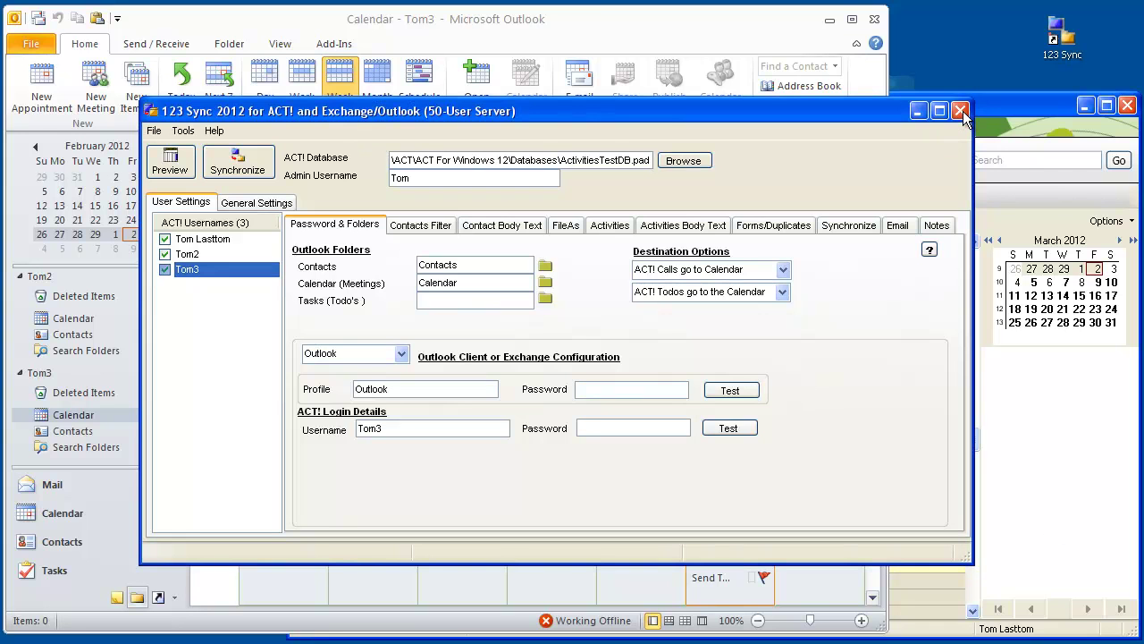
pyautogui.click(959, 112)
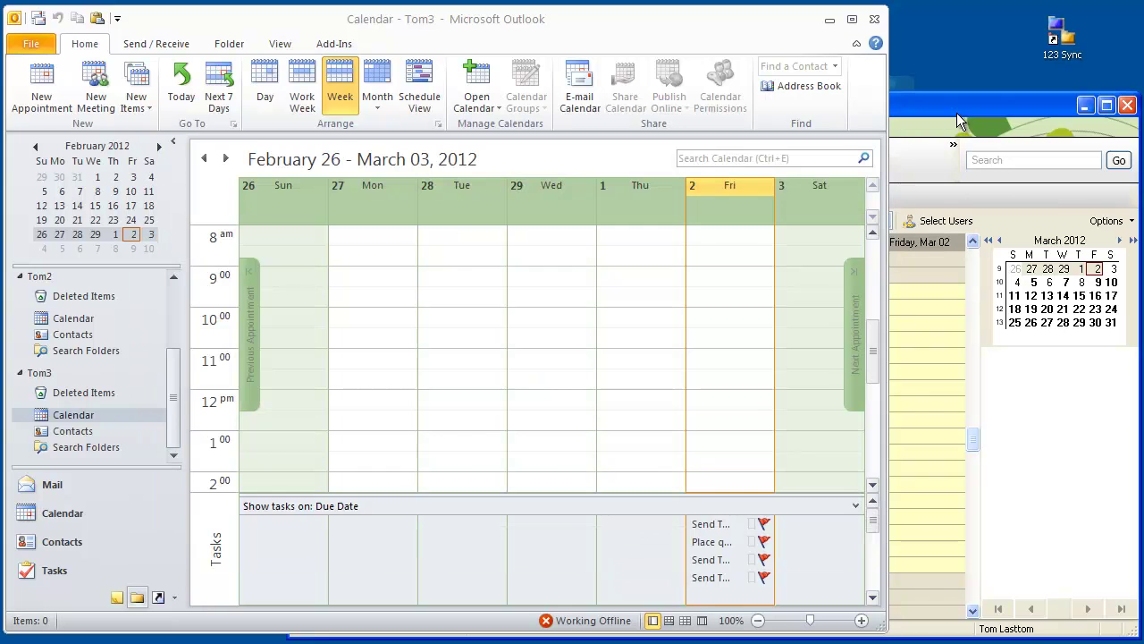
pyautogui.doubleClick(1067, 52)
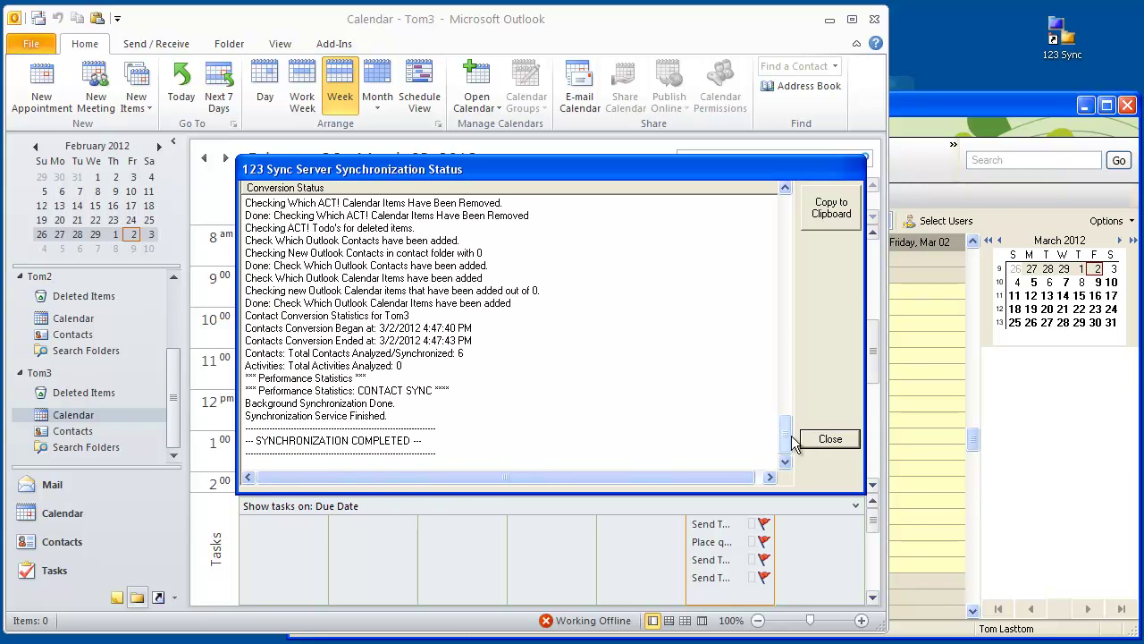
pyautogui.moveTo(786, 438); pyautogui.dragTo(786, 472)
pyautogui.click(823, 444)
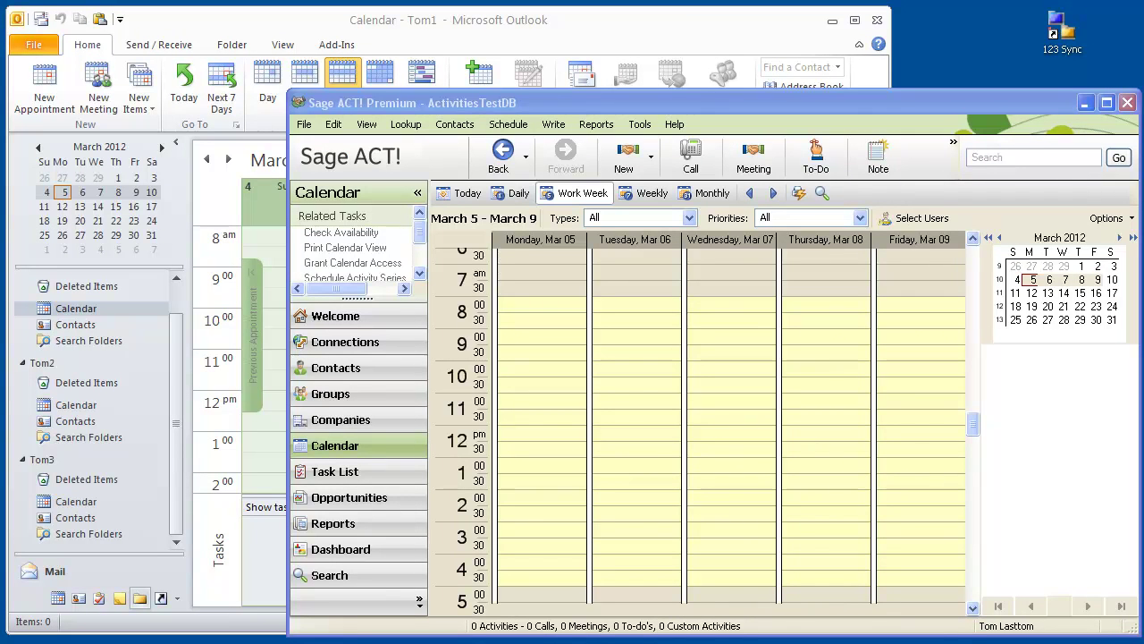
# - Check the Tom1, Tom2 and Tom3 calendars in Outlook for March 04 - 10, 2012, and return to the Sage ACT! calendar
pyautogui.click(722, 31)
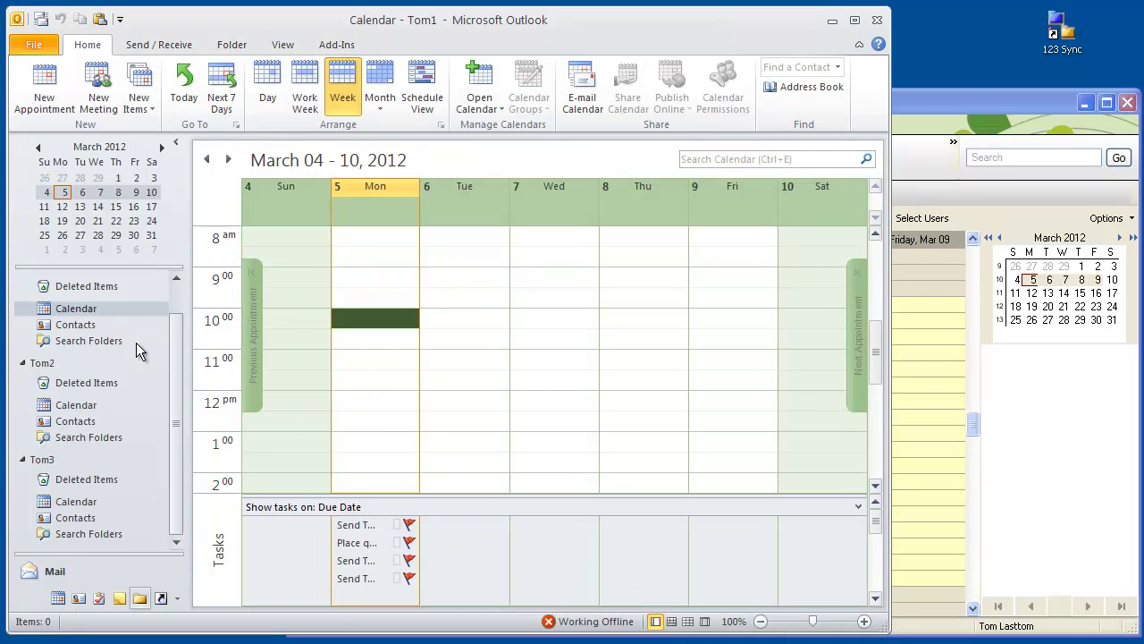
pyautogui.click(176, 279)
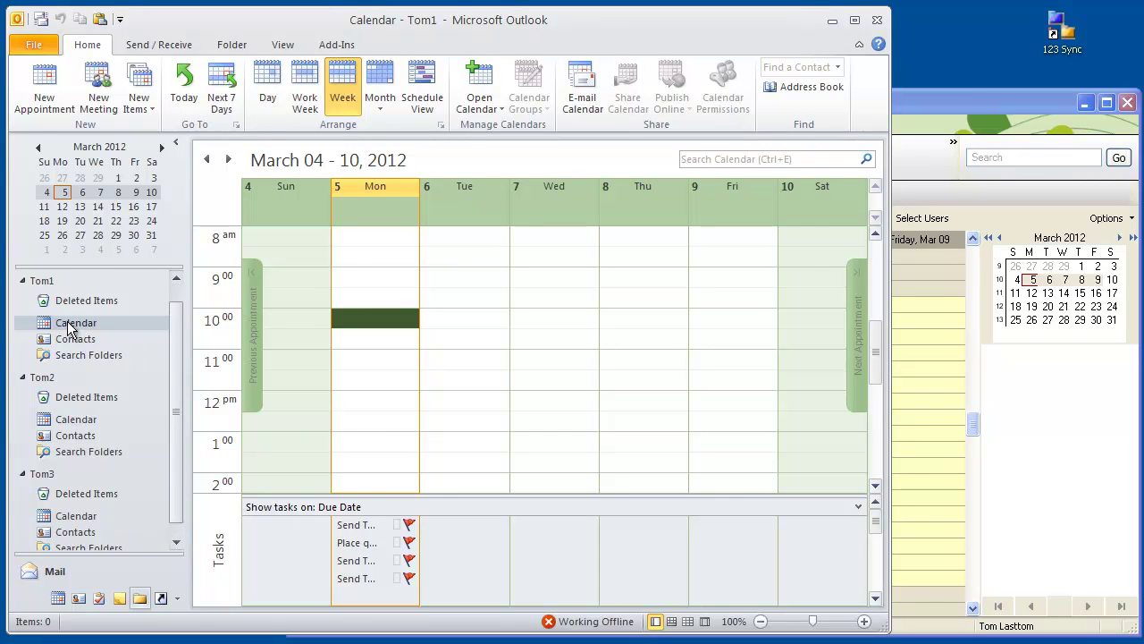
pyautogui.click(78, 421)
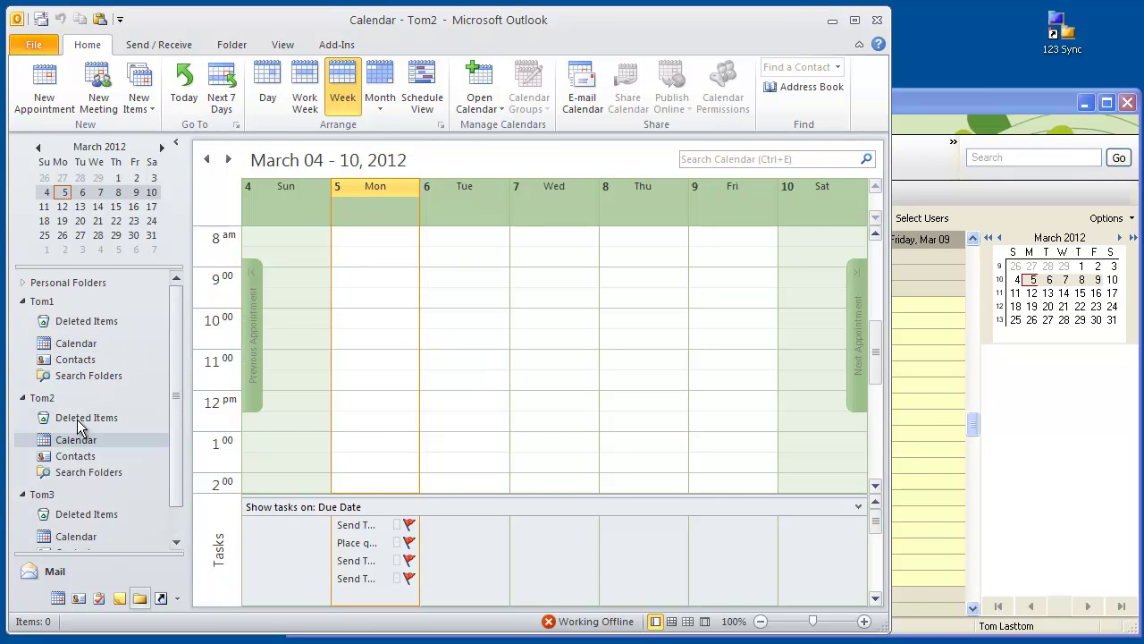
pyautogui.click(78, 535)
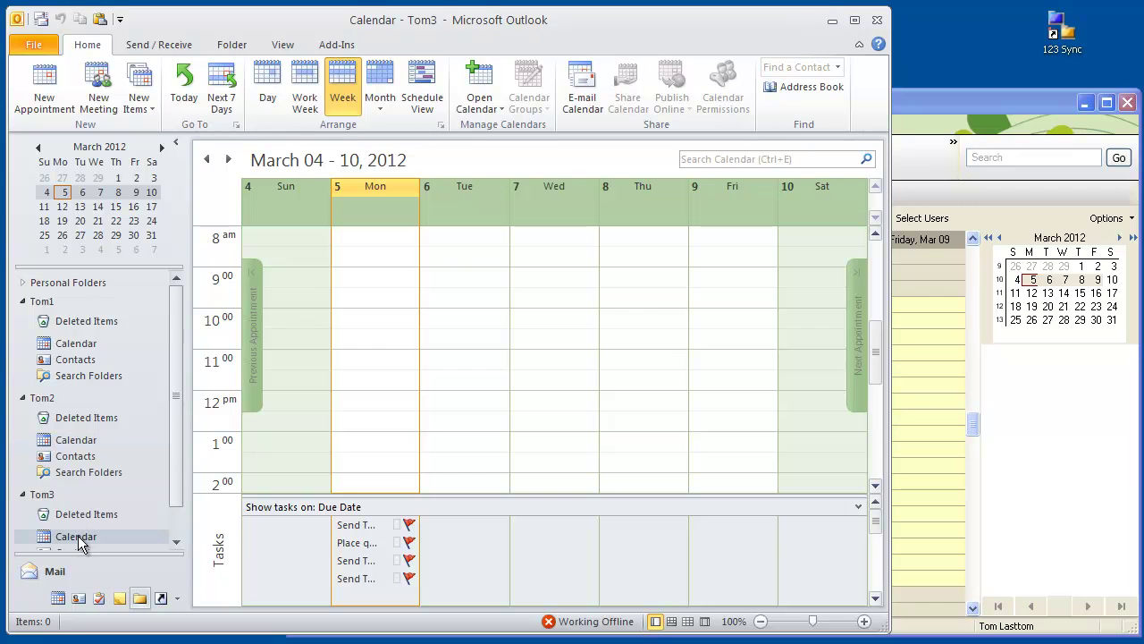
pyautogui.click(1006, 103)
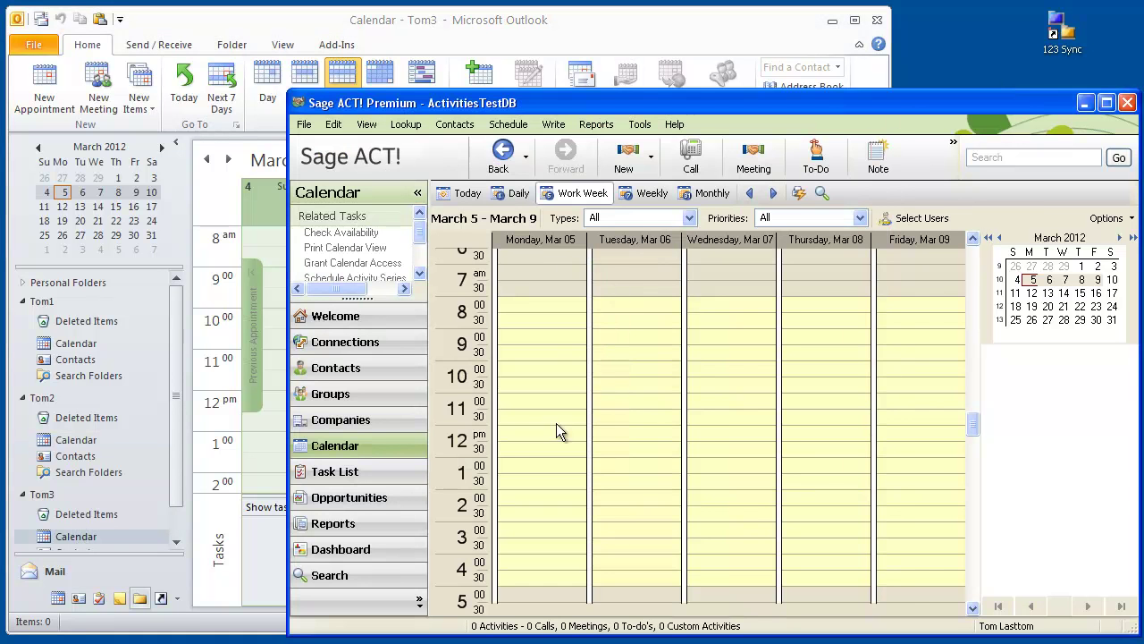
# - Schedule a 30-minute meeting on Monday, March 5 at 10:00 AM, adding contacts Tom2 and Tom3, regarding "Multi-User 1111"
pyautogui.click(523, 369)
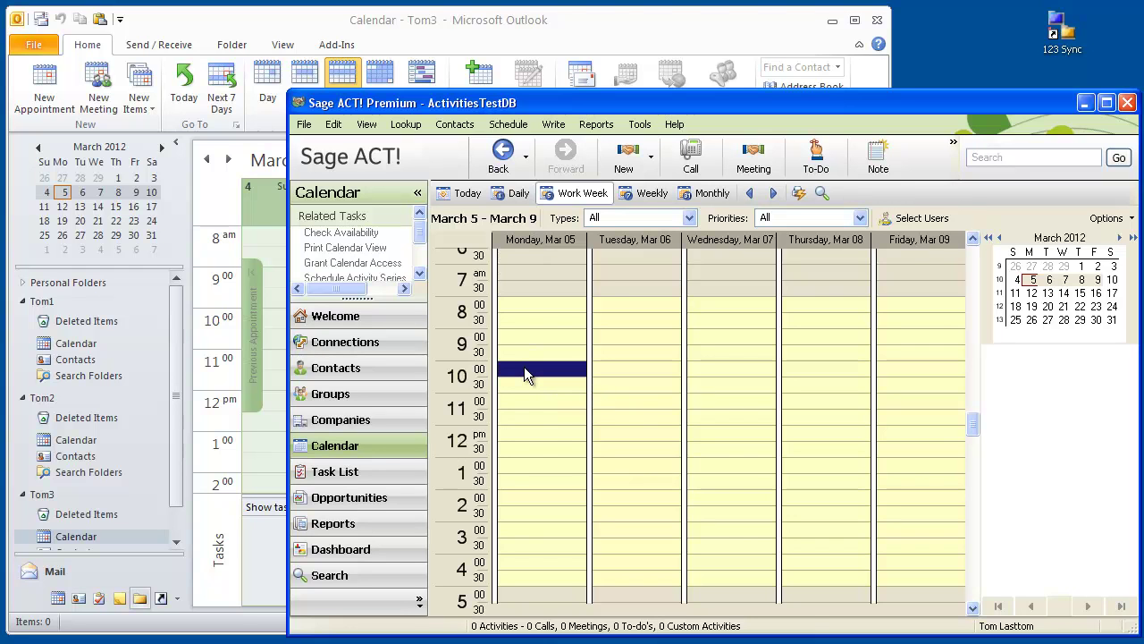
pyautogui.doubleClick(524, 367)
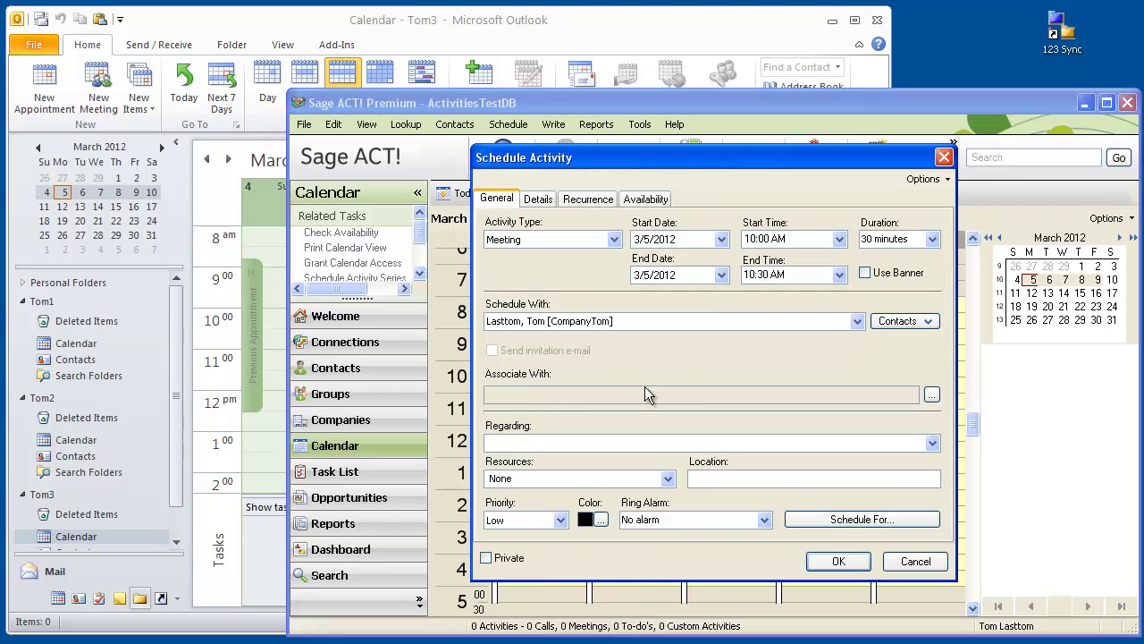
pyautogui.click(905, 321)
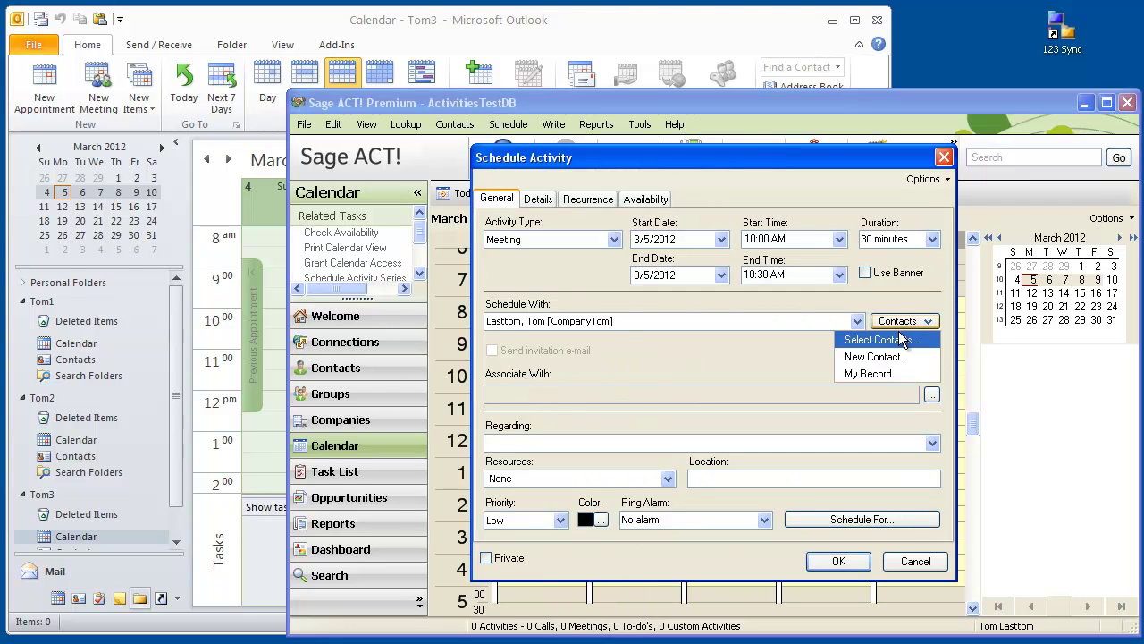
pyautogui.click(885, 340)
pyautogui.click(436, 384)
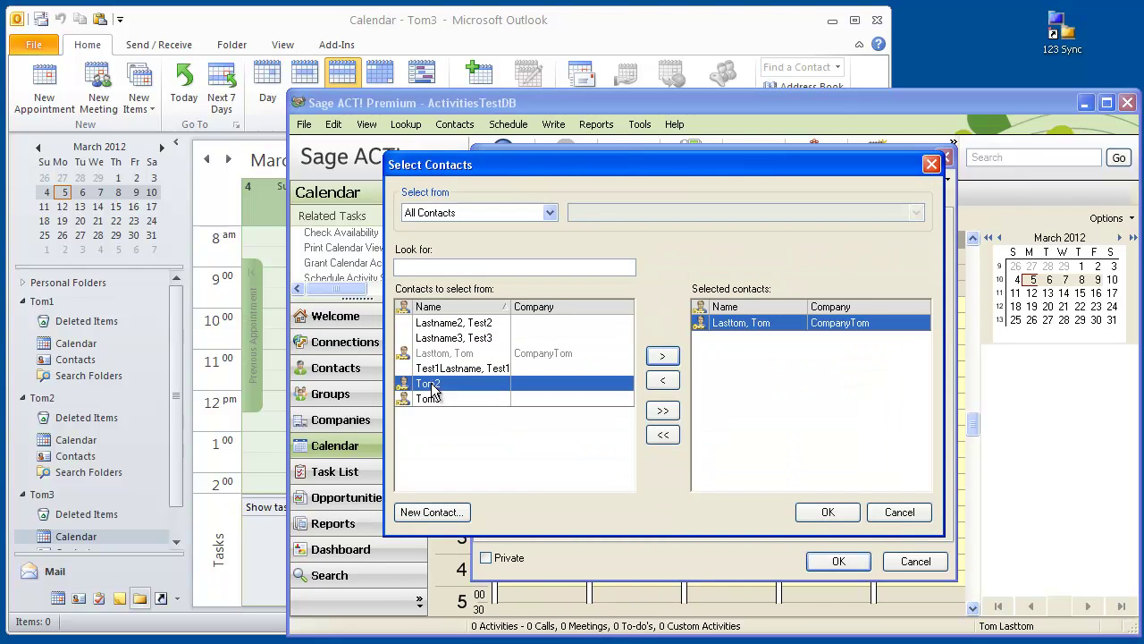
pyautogui.keyDown('shift'); pyautogui.click(429, 399); pyautogui.keyUp('shift')
pyautogui.click(669, 356)
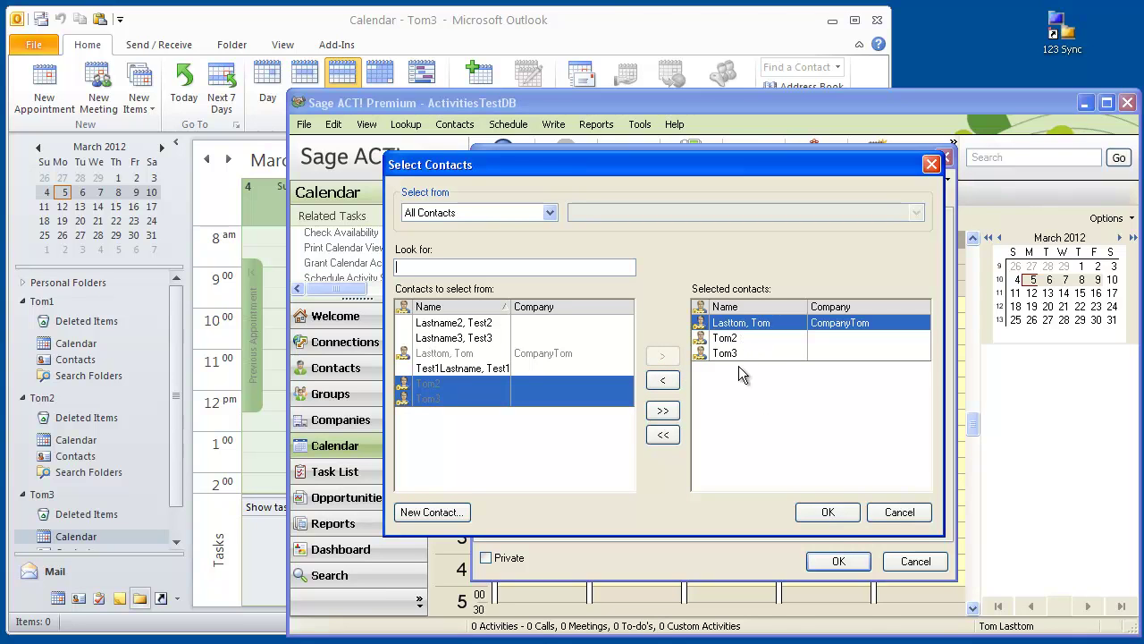
pyautogui.click(838, 518)
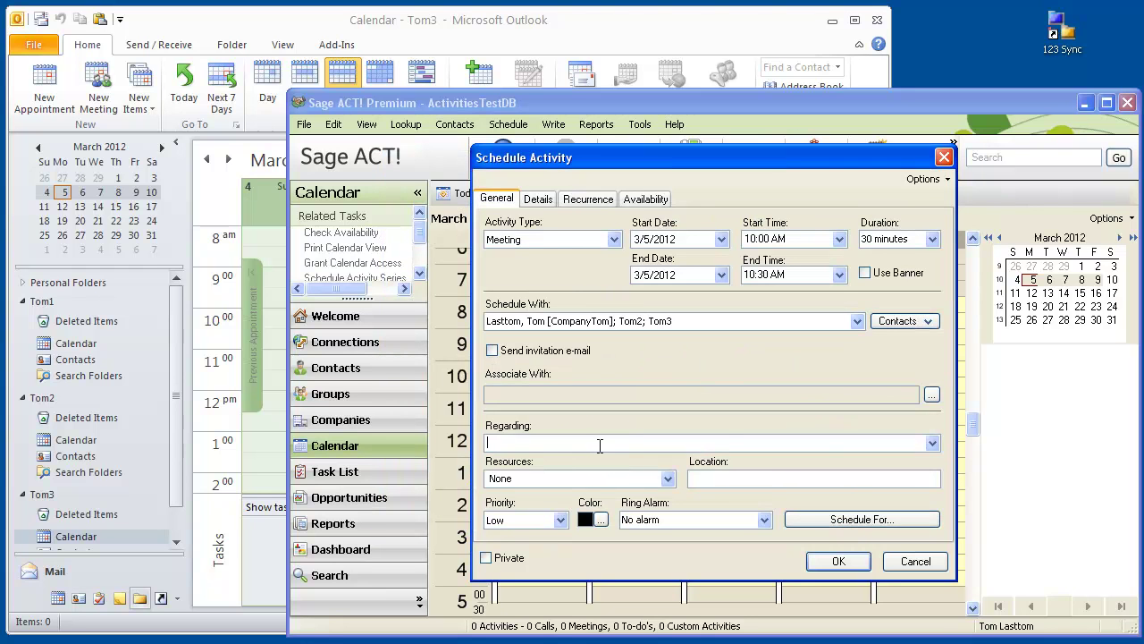
pyautogui.write('Multi-User 1111')
pyautogui.click(839, 560)
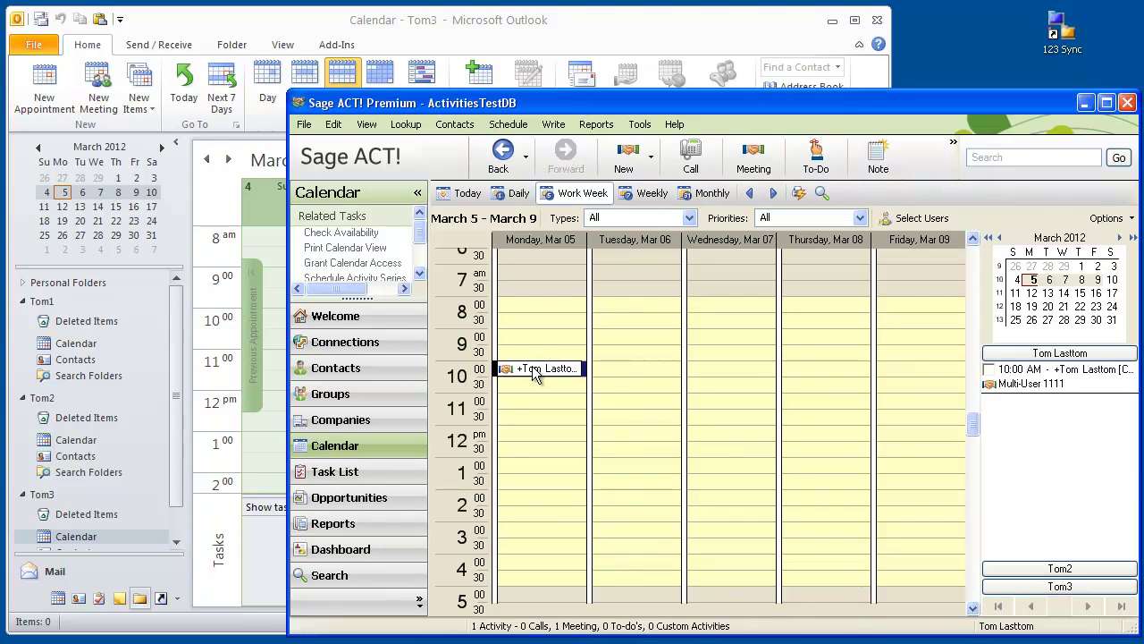
# - Run the 123 Sync synchronization from the desktop, dismiss the finished status report, and display the Tom1 calendar in Outlook
pyautogui.doubleClick(1063, 32)
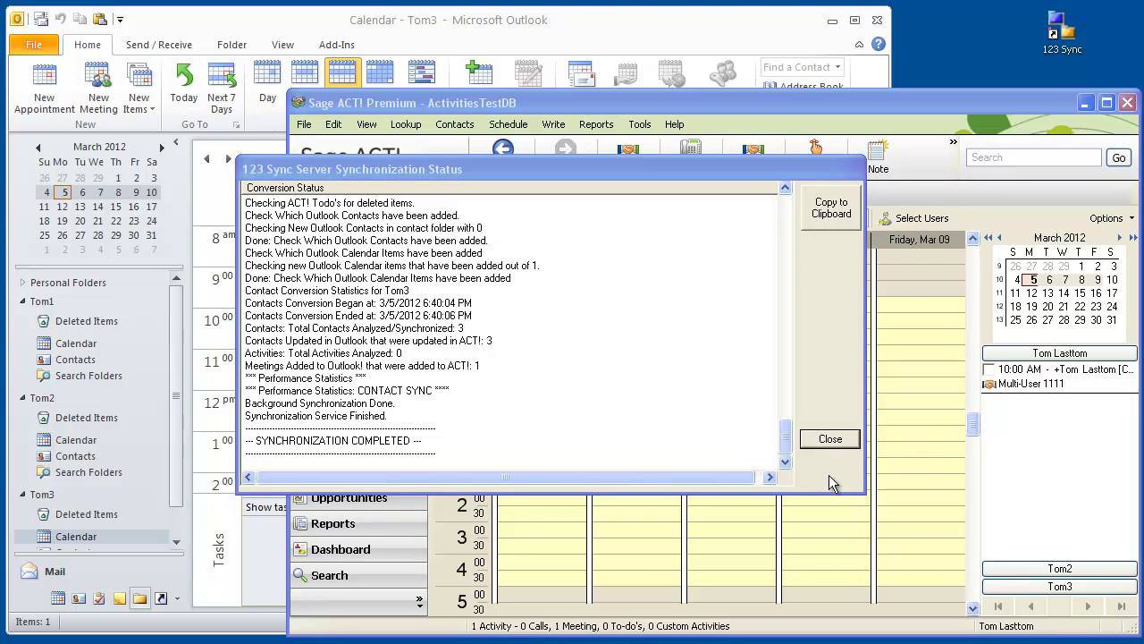
pyautogui.click(830, 439)
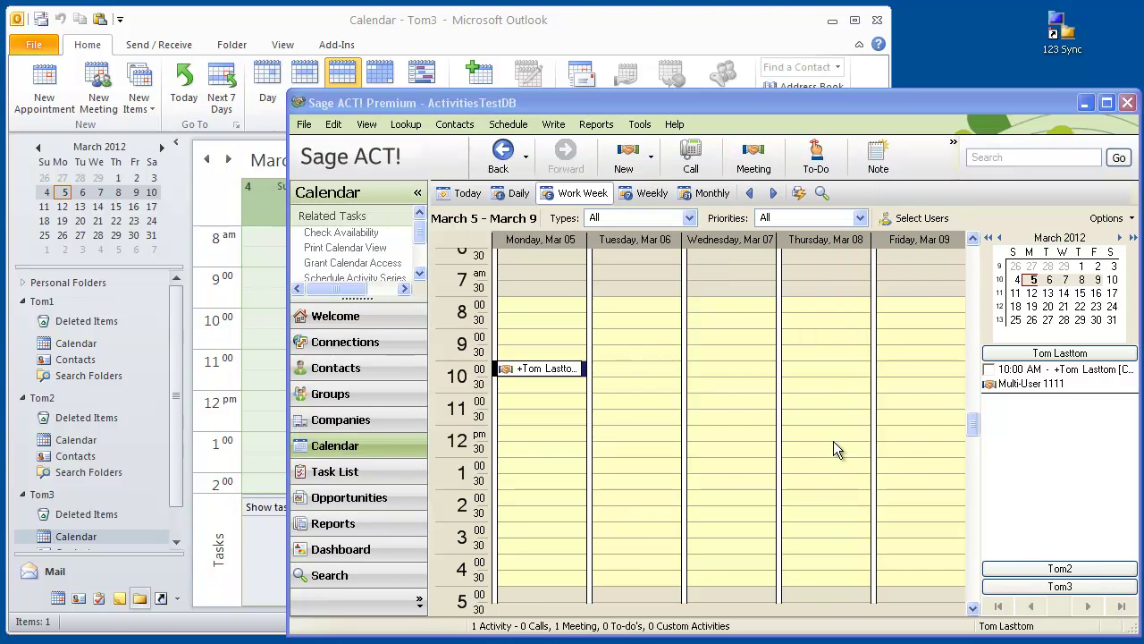
pyautogui.click(614, 24)
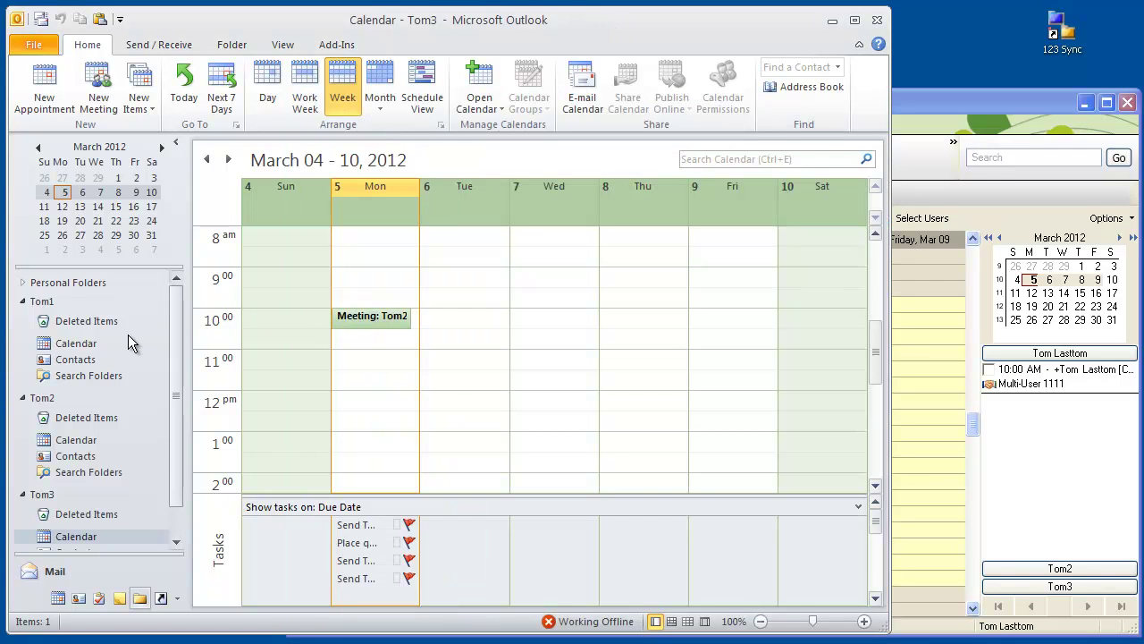
pyautogui.click(77, 349)
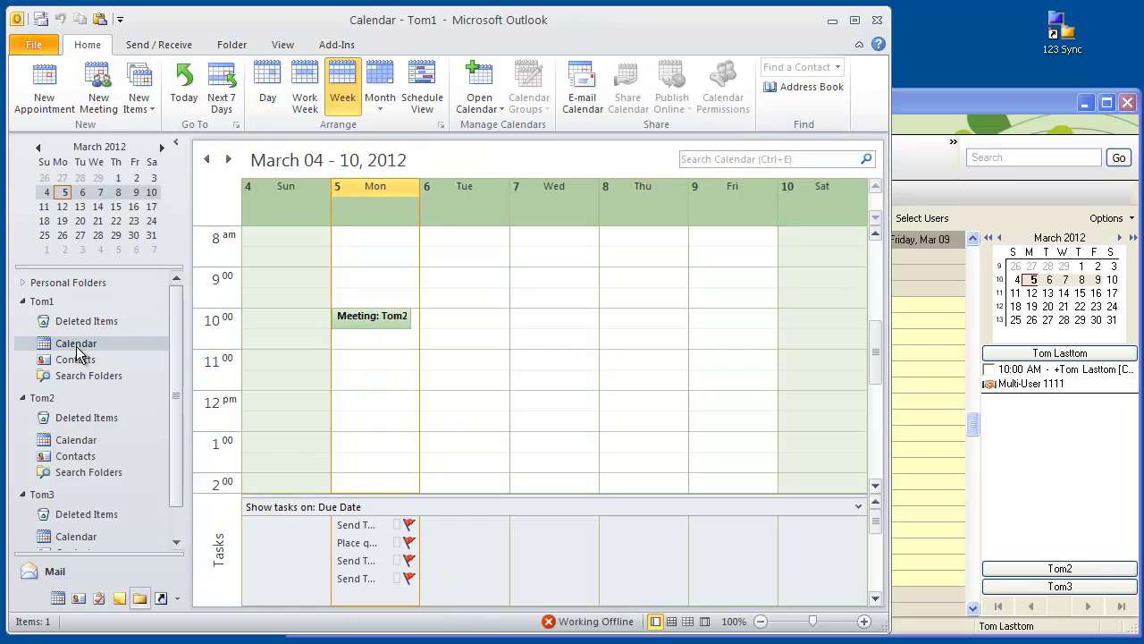
# - Open the Monday 10:00 AM meeting in the Tom1 calendar, enlarge its window to review the linked contacts, and close it
pyautogui.click(385, 319)
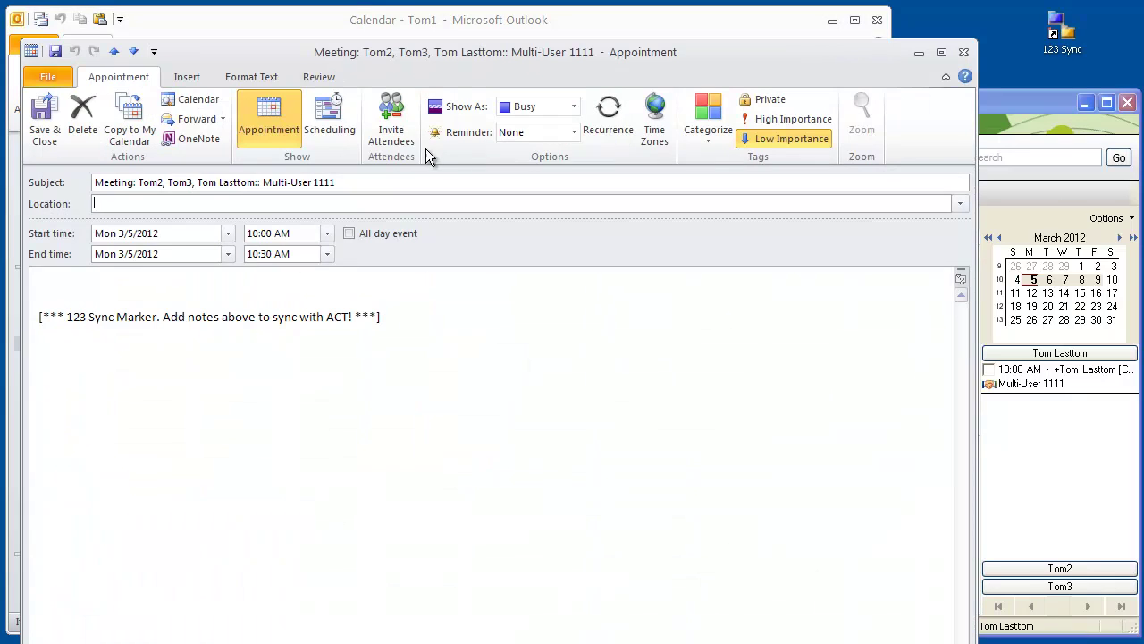
pyautogui.moveTo(401, 643); pyautogui.dragTo(401, 629)
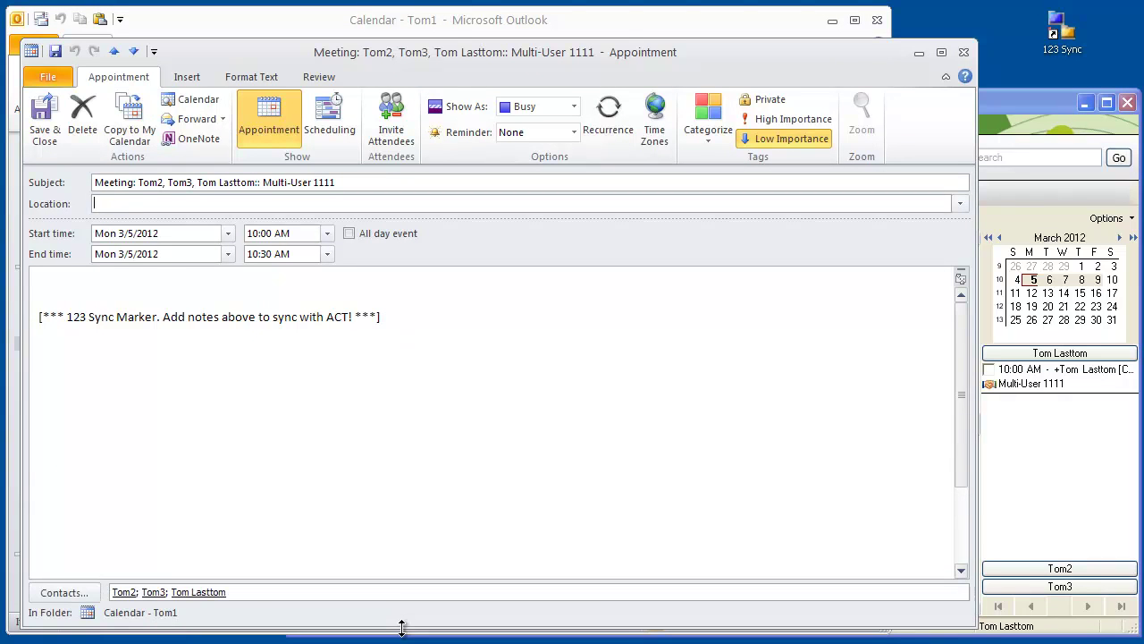
pyautogui.moveTo(238, 592); pyautogui.dragTo(114, 591)
pyautogui.click(150, 593)
pyautogui.click(277, 593)
pyautogui.click(963, 54)
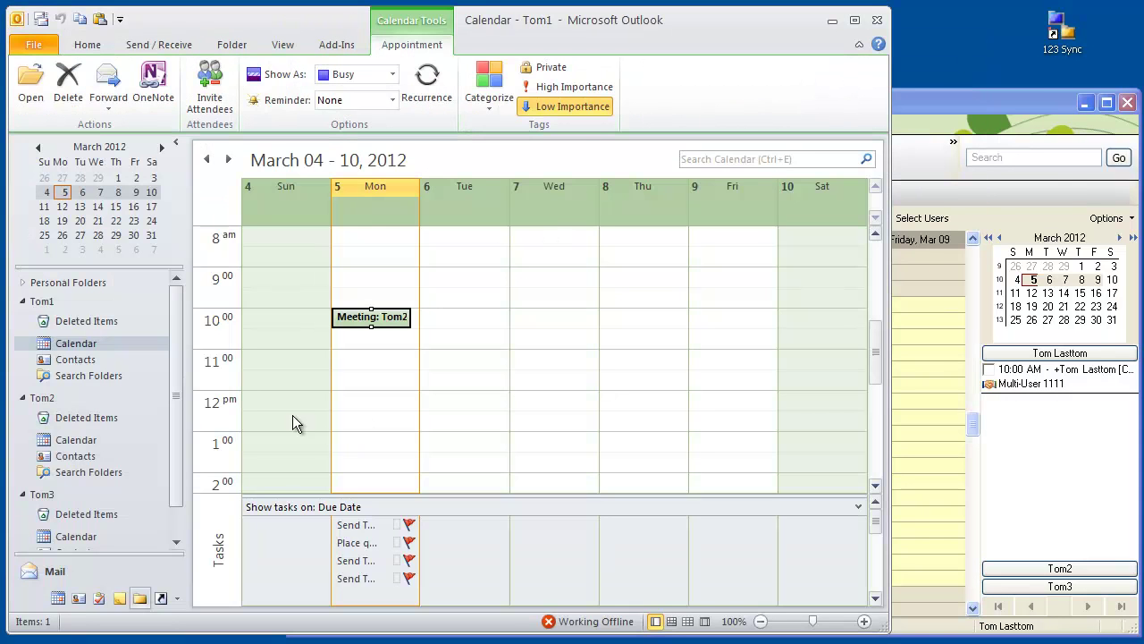
# - Check the details of the Monday 10:00 AM meeting in the Tom2 and Tom3 calendars, closing each appointment after viewing
pyautogui.click(176, 541)
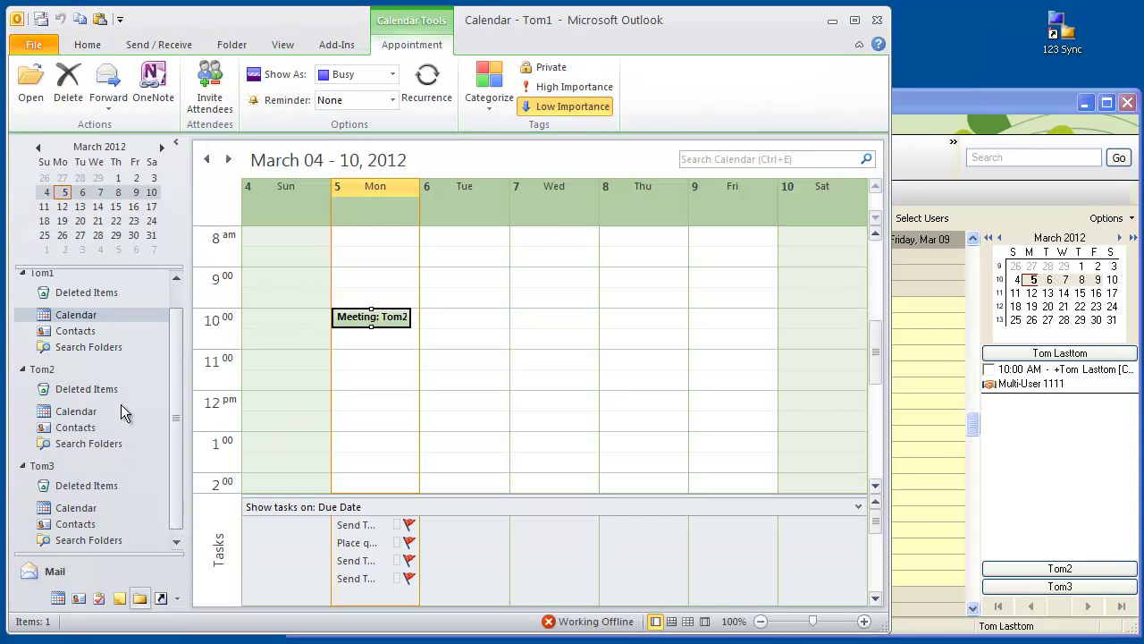
pyautogui.click(60, 410)
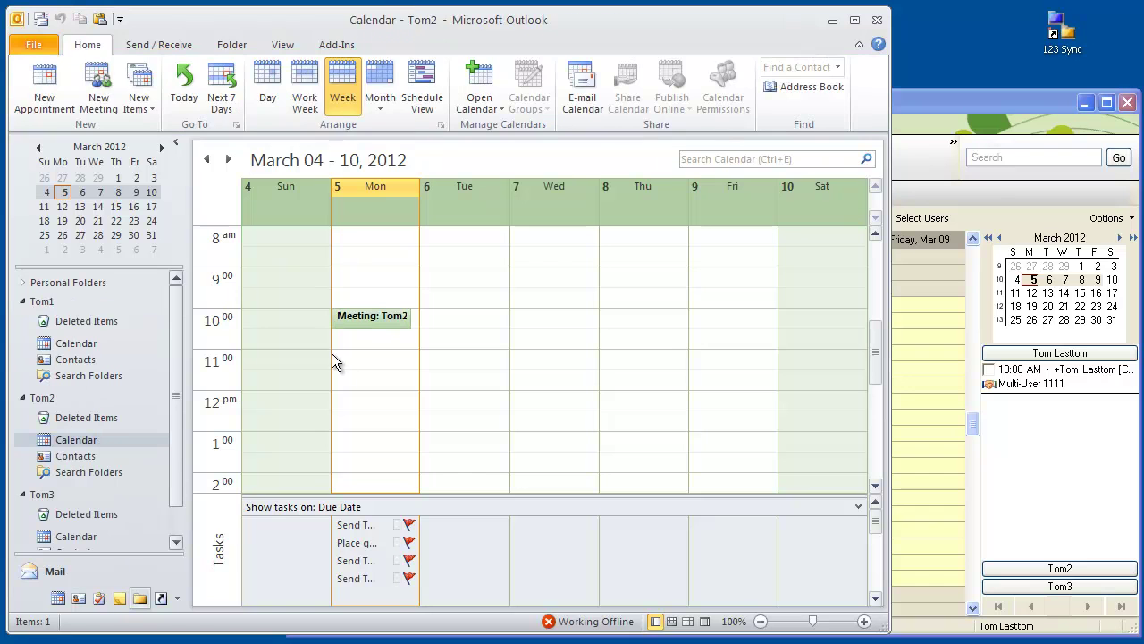
pyautogui.doubleClick(387, 316)
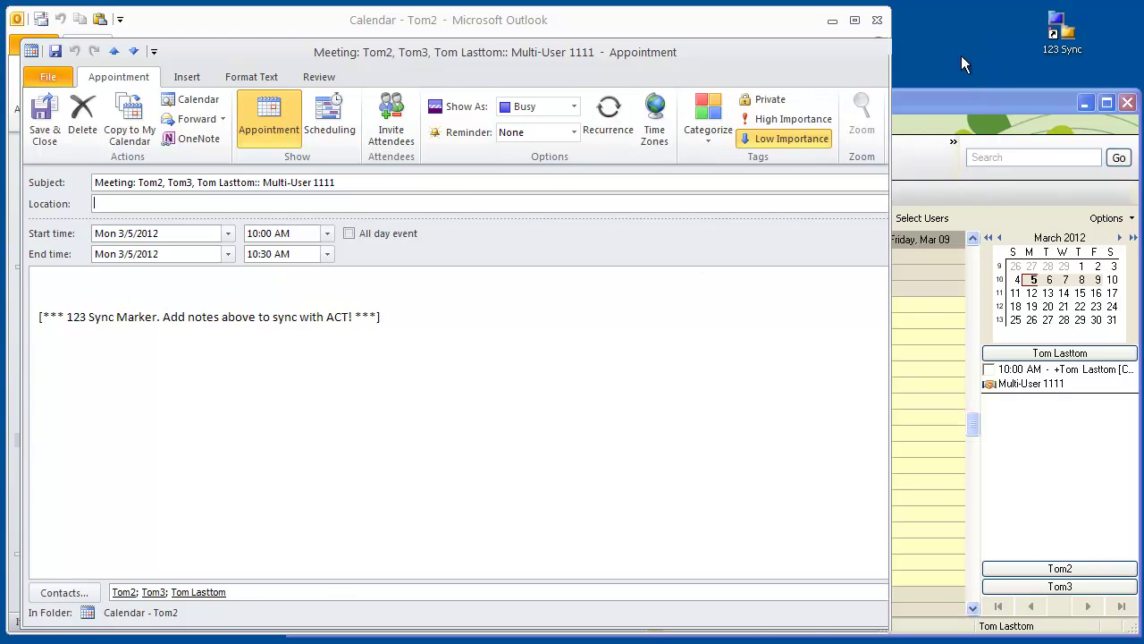
pyautogui.click(963, 53)
pyautogui.click(176, 547)
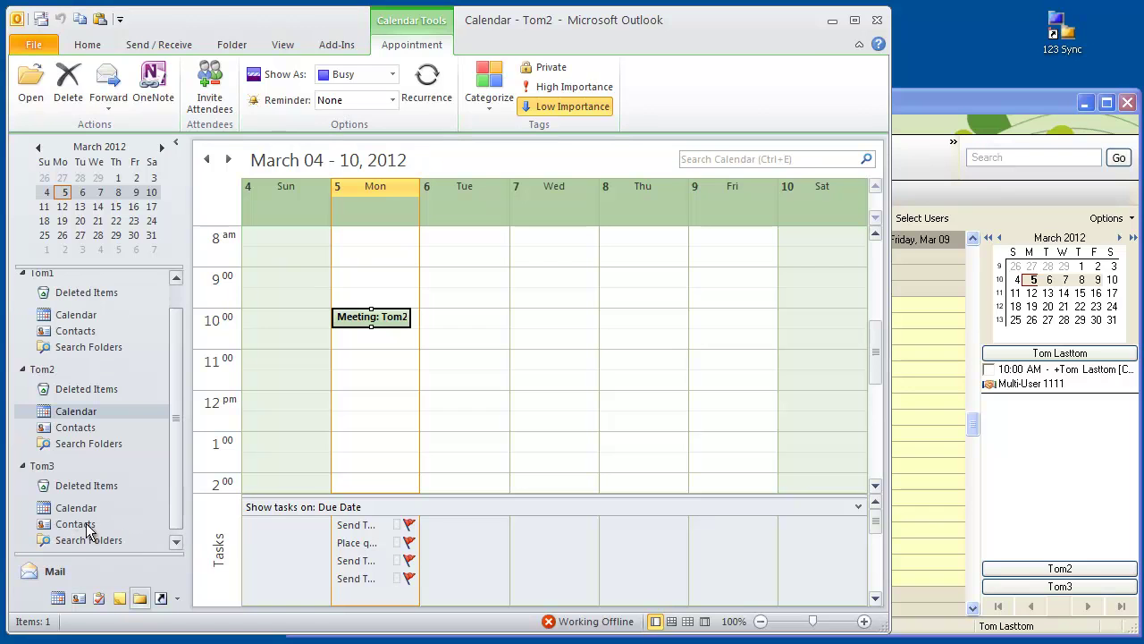
pyautogui.click(64, 508)
pyautogui.doubleClick(396, 322)
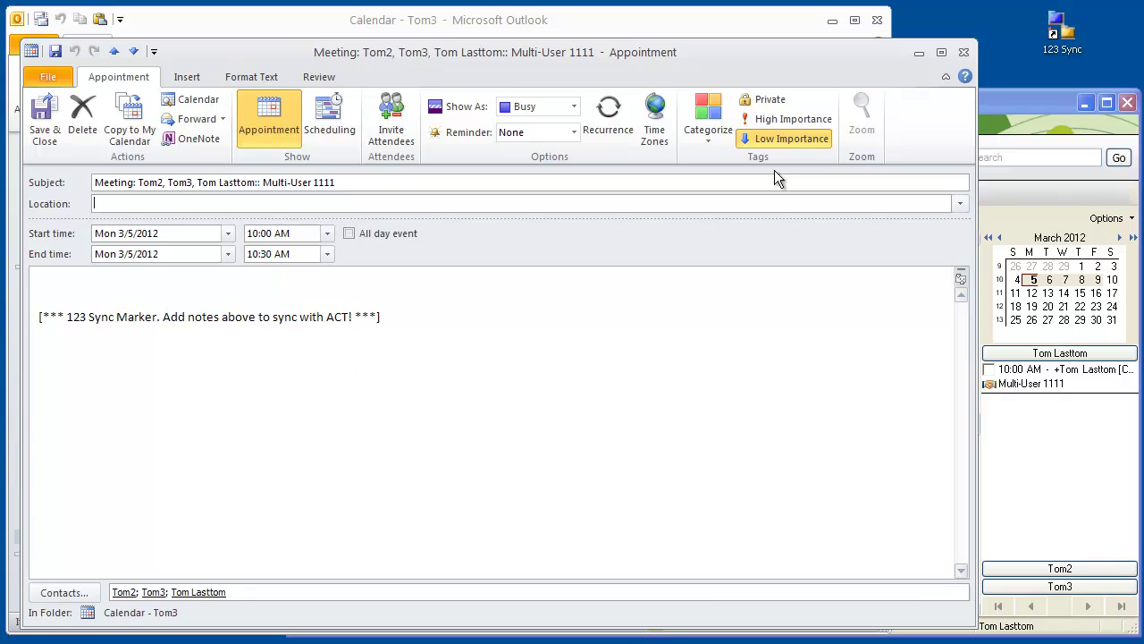
pyautogui.click(964, 52)
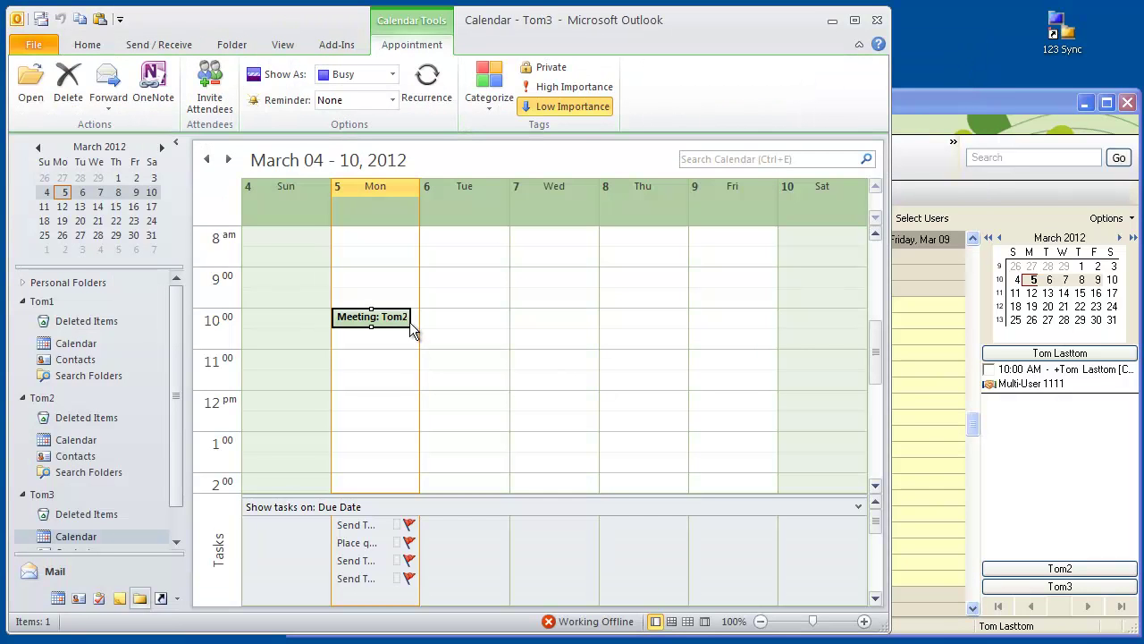
# - Open the Monday 10:00 AM meeting in the Tom2 calendar and change the end of its subject to "Multi-User 22222"
pyautogui.click(87, 442)
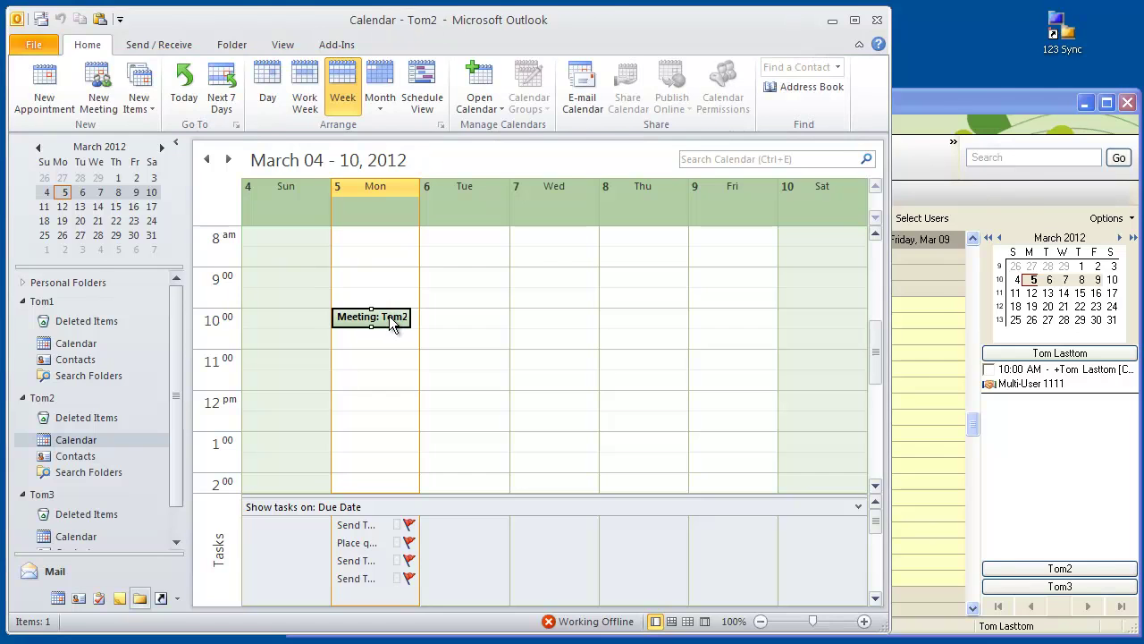
pyautogui.doubleClick(388, 315)
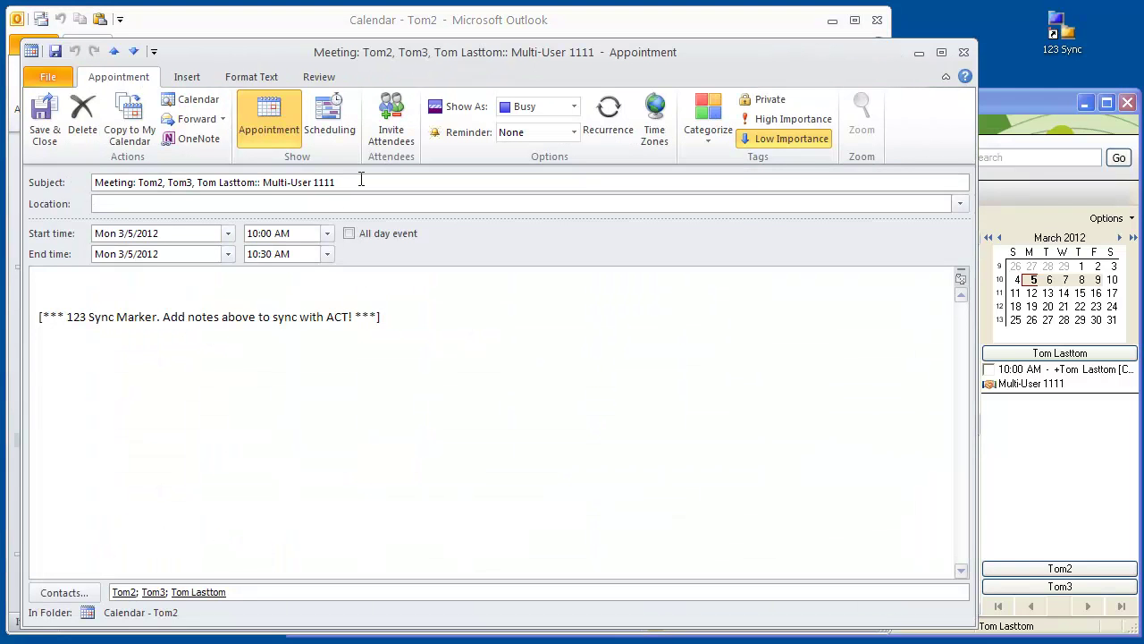
pyautogui.press('BackSpace')
pyautogui.press('BackSpace')
pyautogui.press('BackSpace')
pyautogui.press('BackSpace')
pyautogui.write('22222')
# - Add the note "Activity details body text" above the 123 Sync marker and save and close the appointment
pyautogui.click(152, 277)
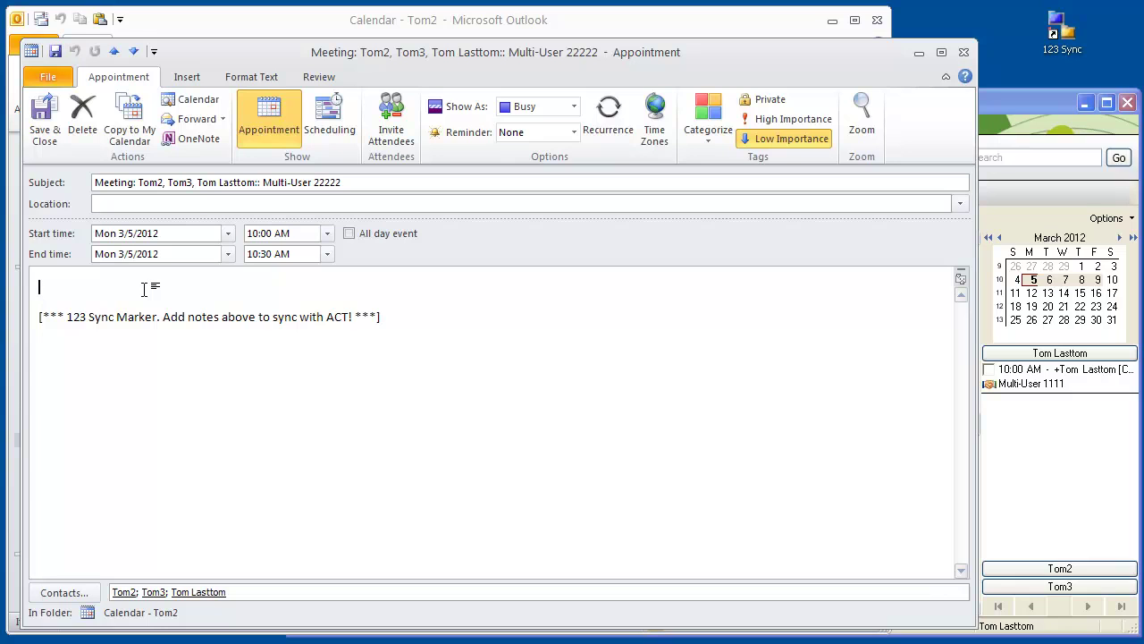
pyautogui.write('Activity detil')
pyautogui.press('BackSpace')
pyautogui.press('BackSpace')
pyautogui.write('ails ')
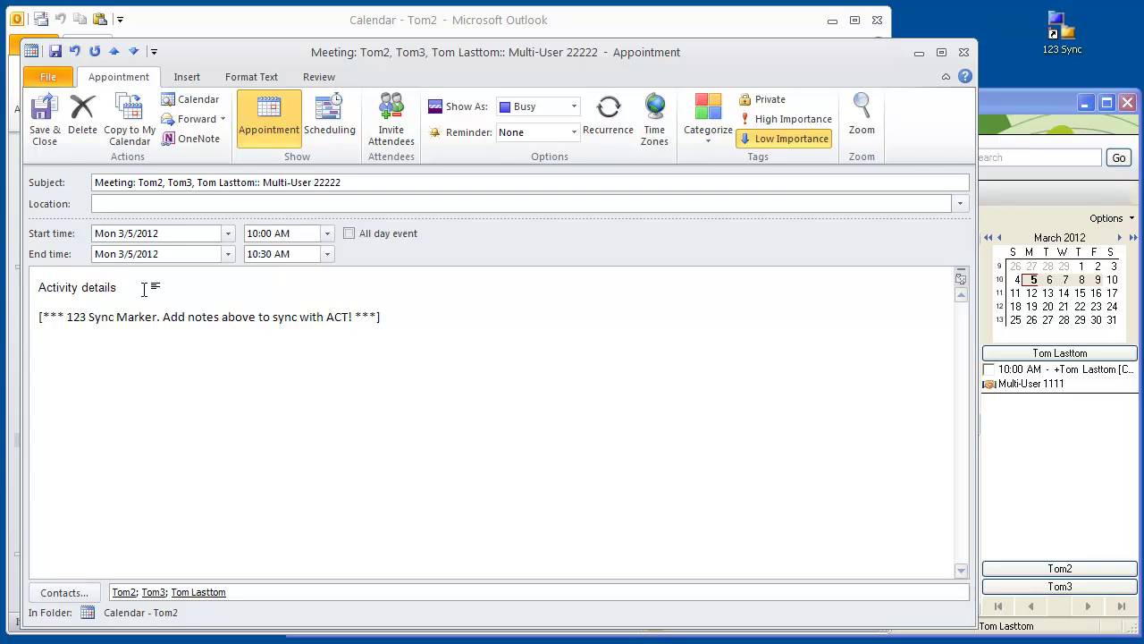
pyautogui.write('body text')
pyautogui.click(34, 124)
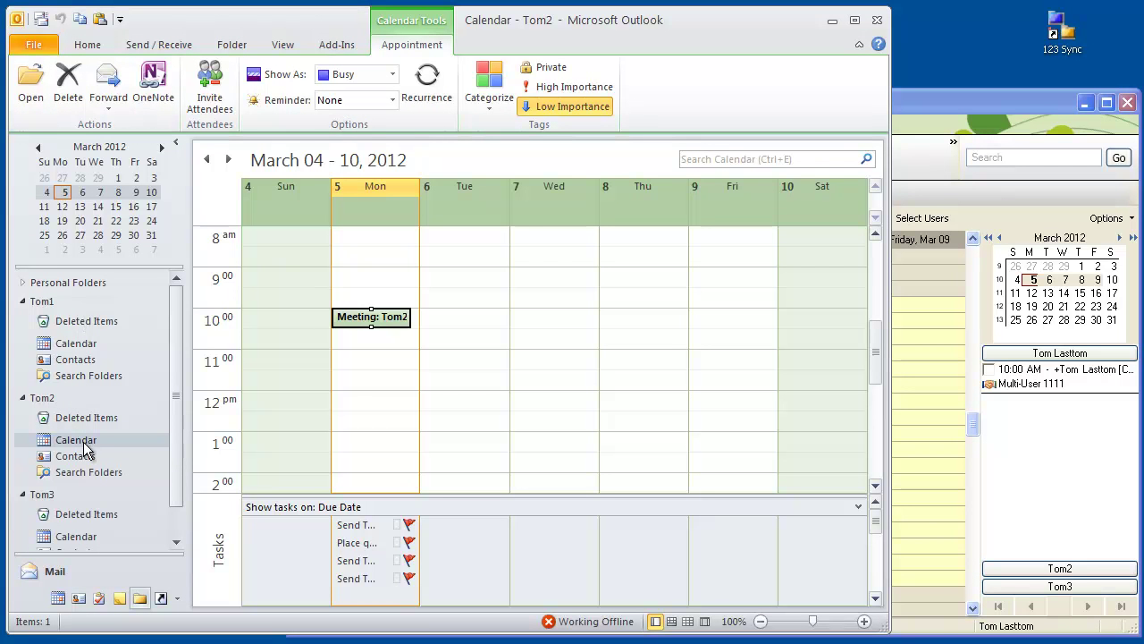
# - Run the 123 Sync synchronization twice from the desktop, dismissing the status report after each run
pyautogui.moveTo(351, 320)
pyautogui.click(1072, 41)
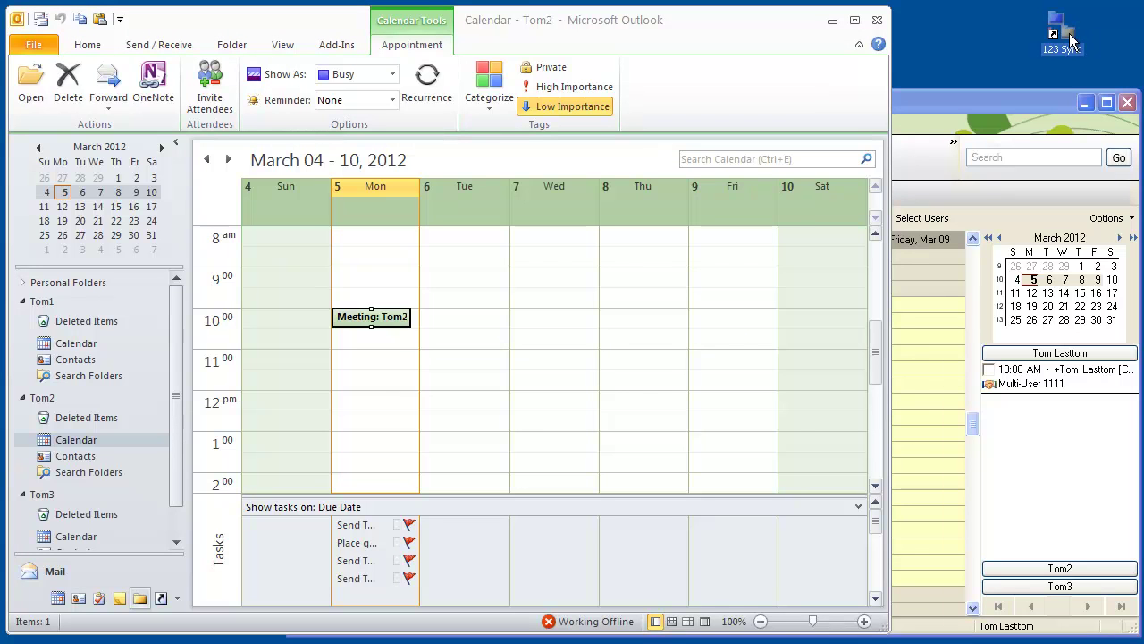
pyautogui.doubleClick(1072, 40)
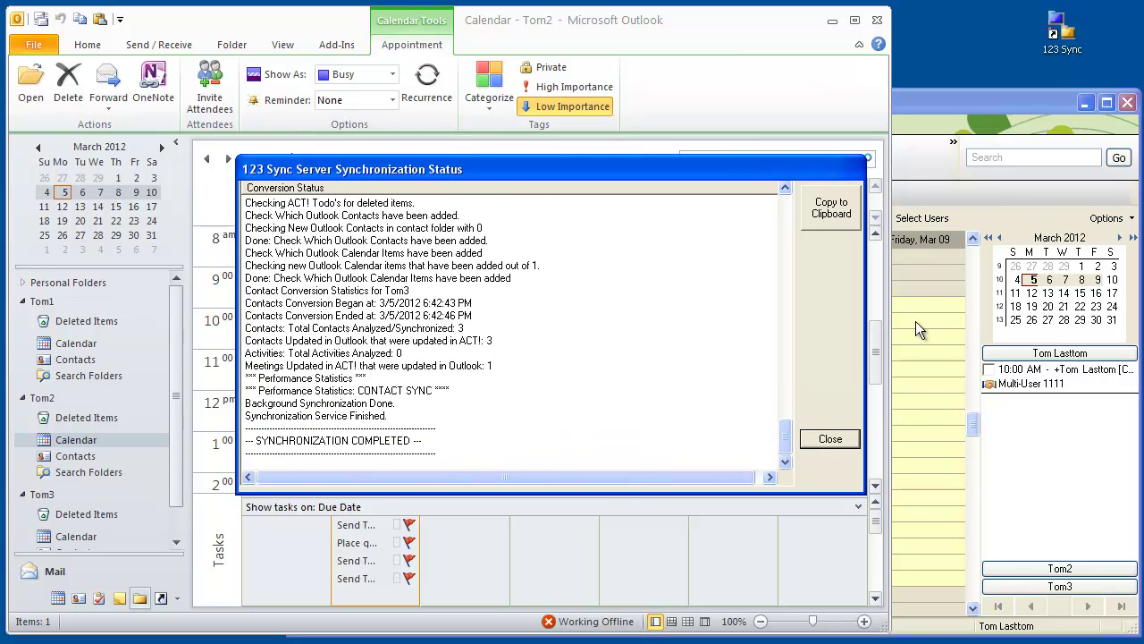
pyautogui.click(830, 439)
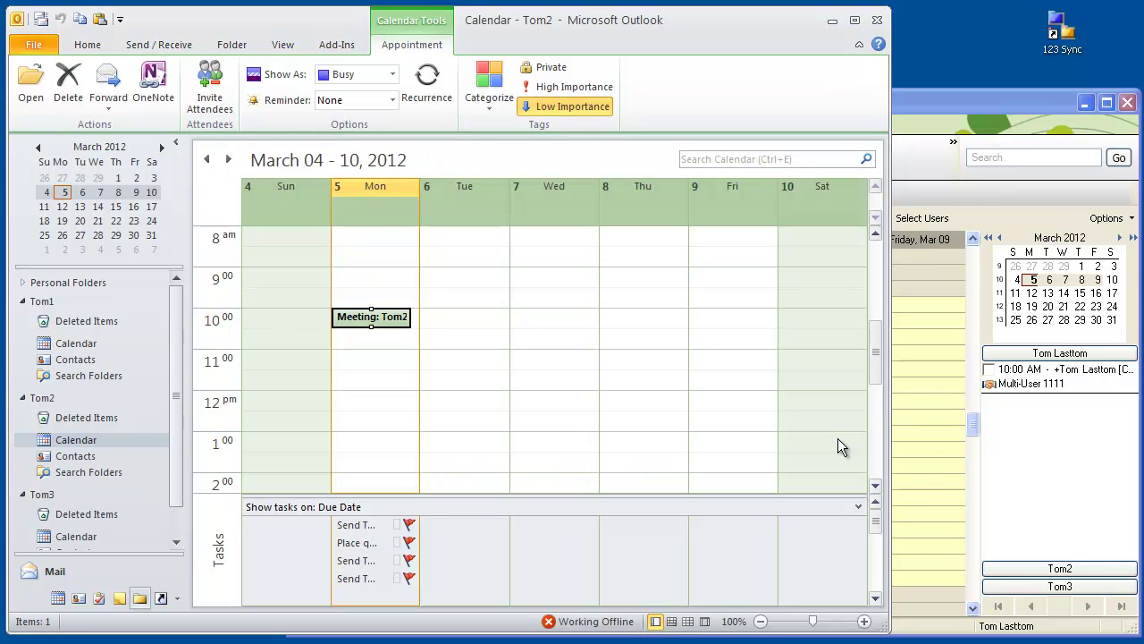
pyautogui.doubleClick(1072, 39)
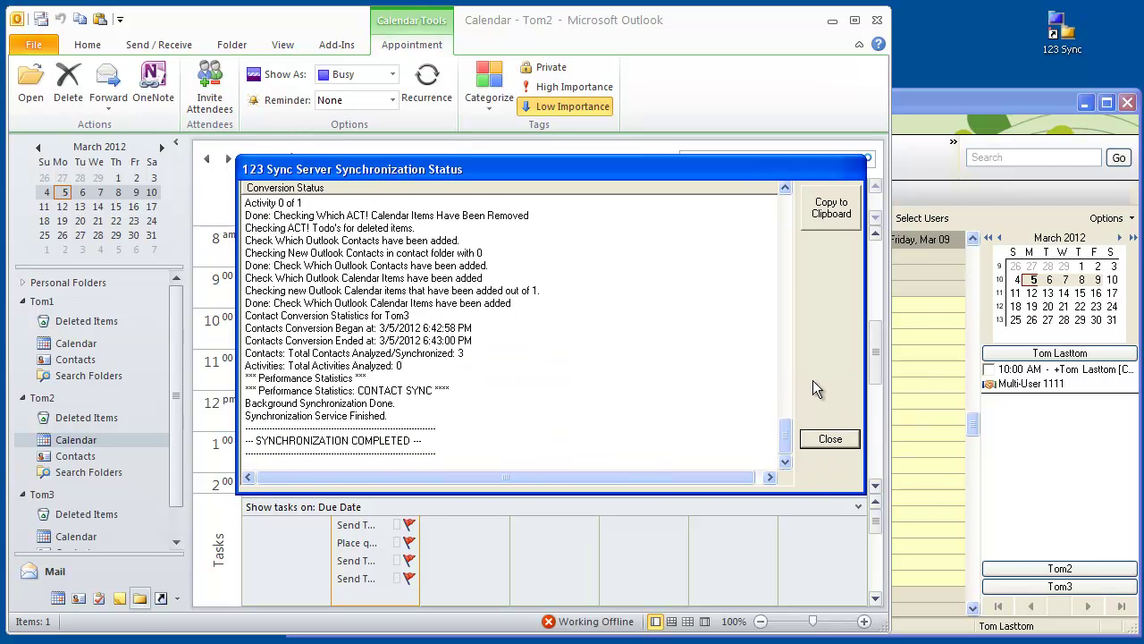
pyautogui.click(831, 440)
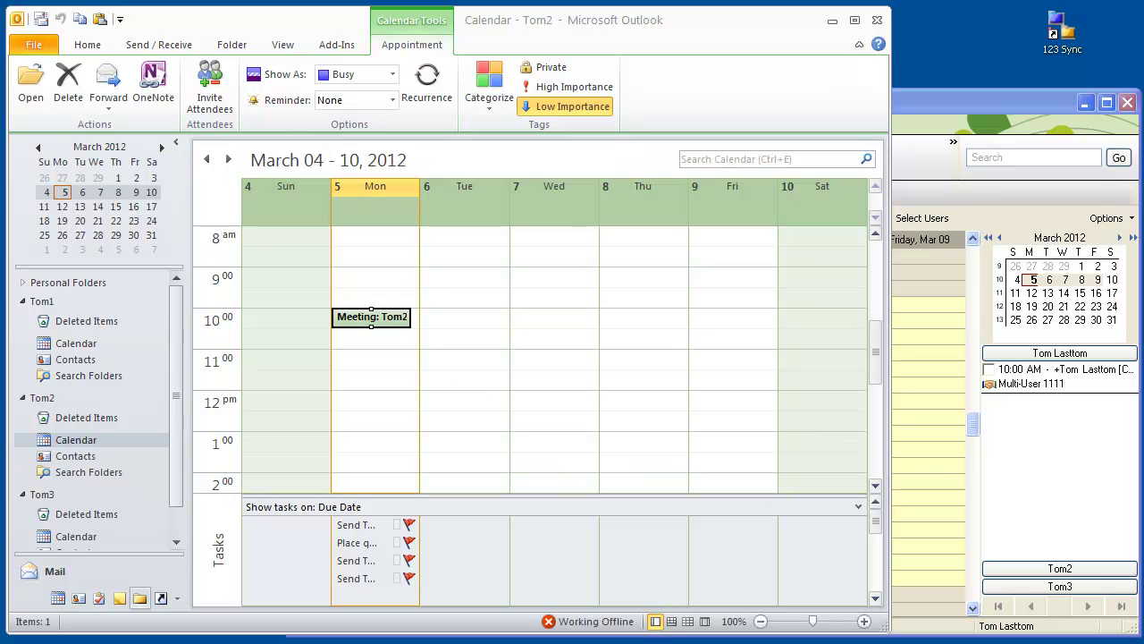
# - Return to the Sage ACT! calendar and open the Monday 10:00 AM meeting to check its regarding text and details
pyautogui.click(959, 99)
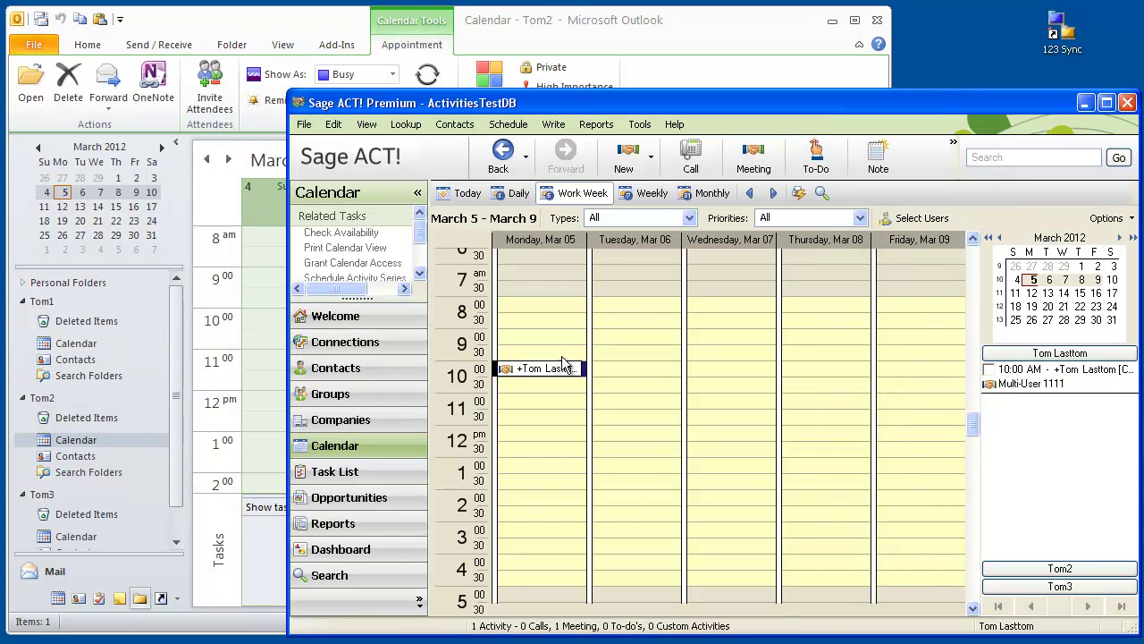
pyautogui.moveTo(558, 373)
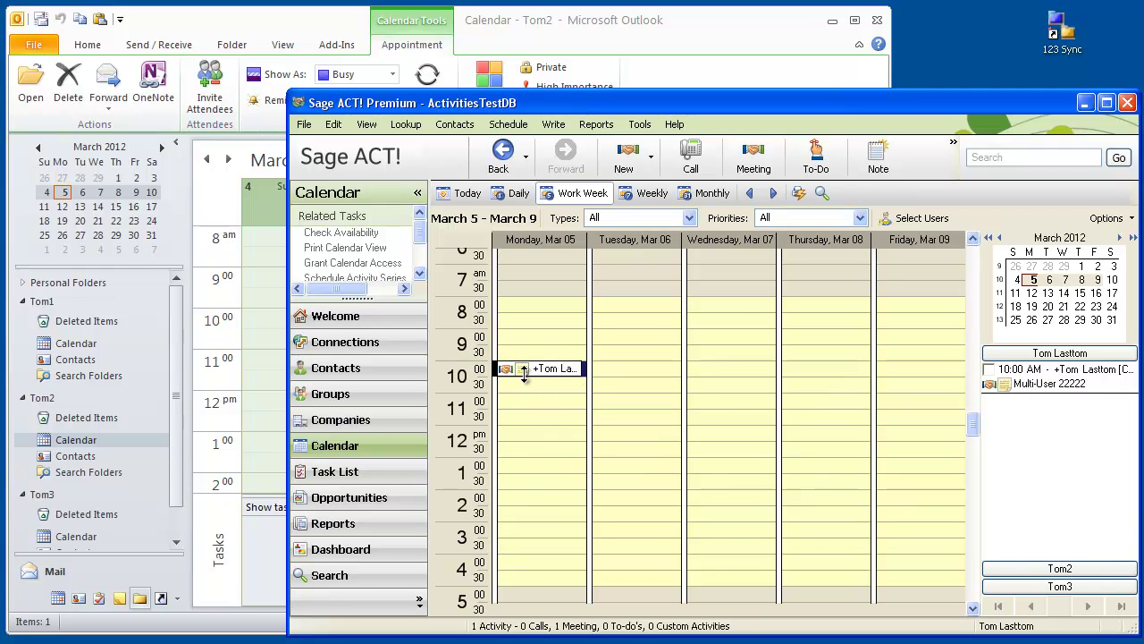
pyautogui.click(524, 374)
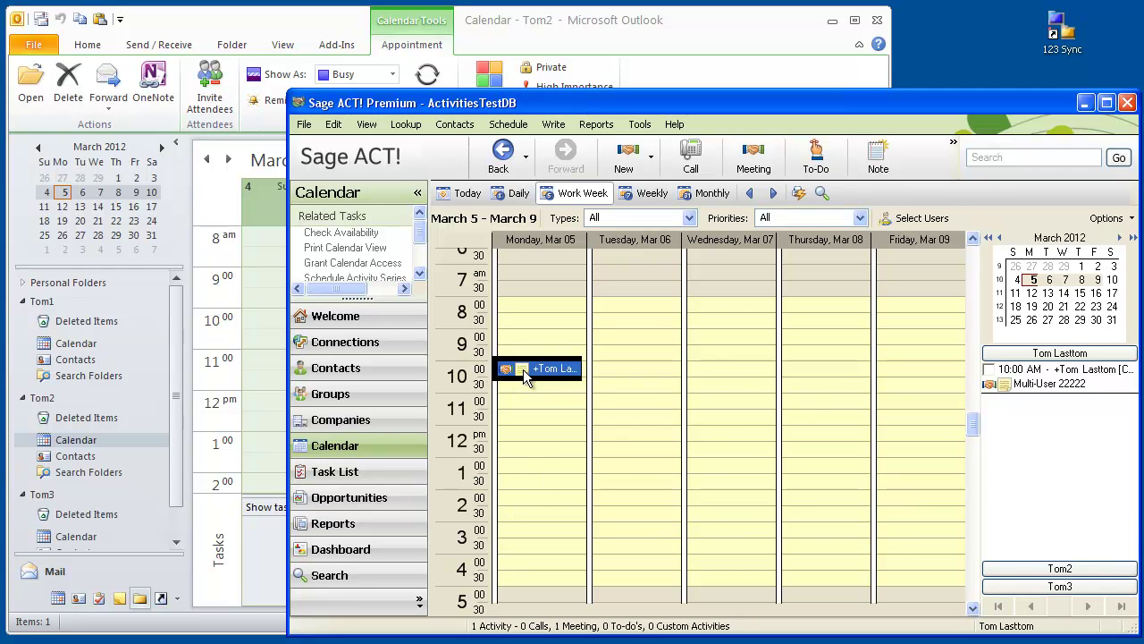
pyautogui.doubleClick(523, 369)
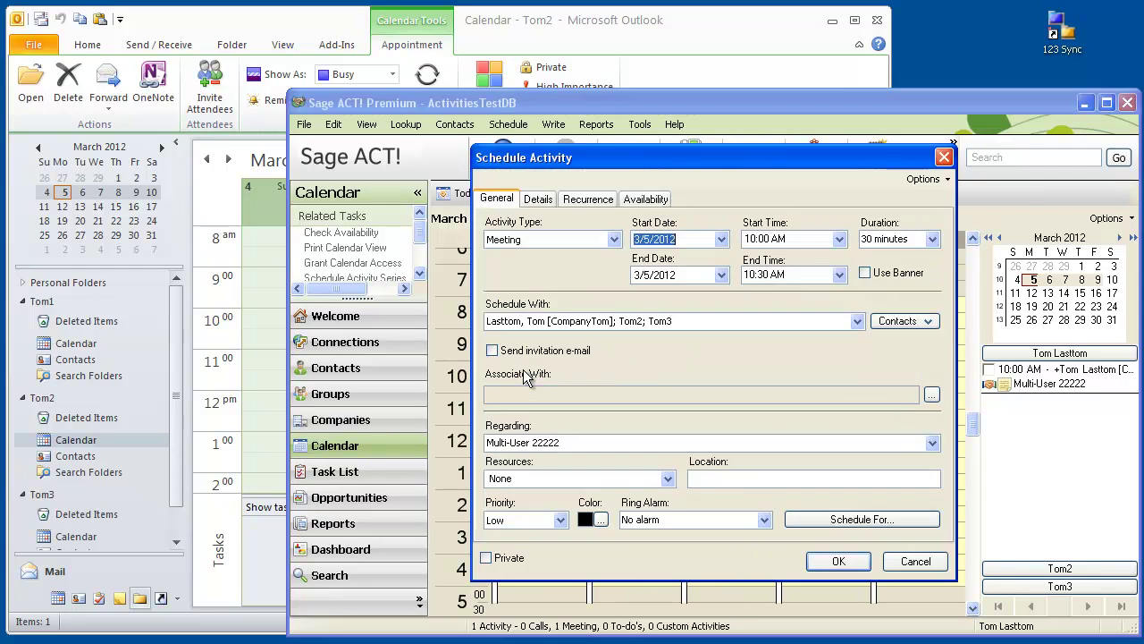
pyautogui.click(537, 199)
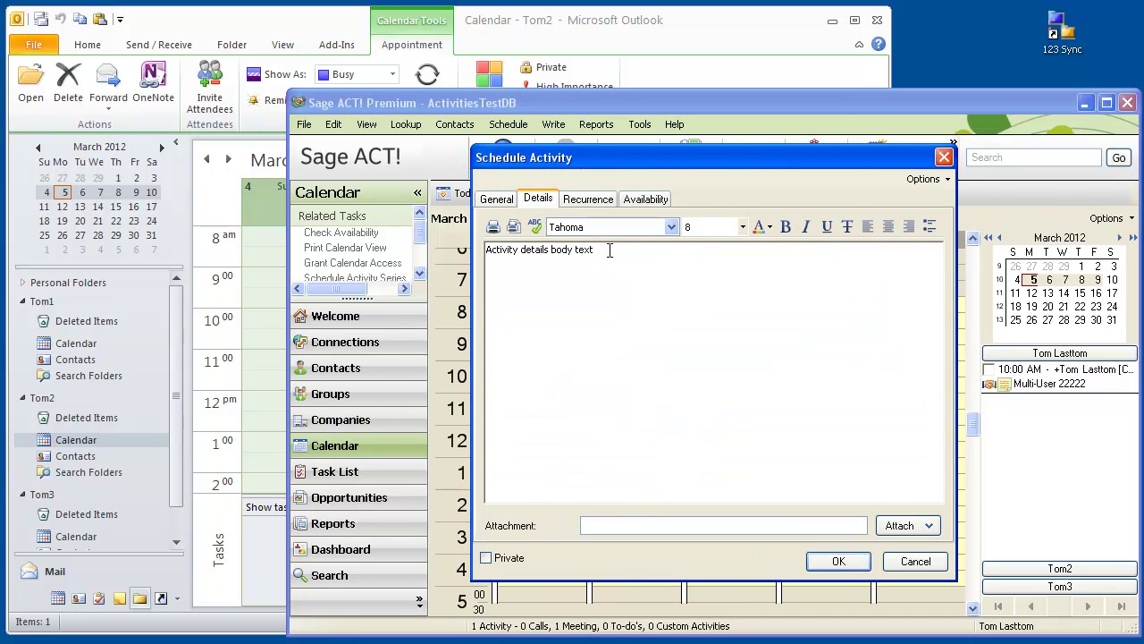
# - Check the meeting's regarding text among the general activity settings and close the activity without saving
pyautogui.click(509, 199)
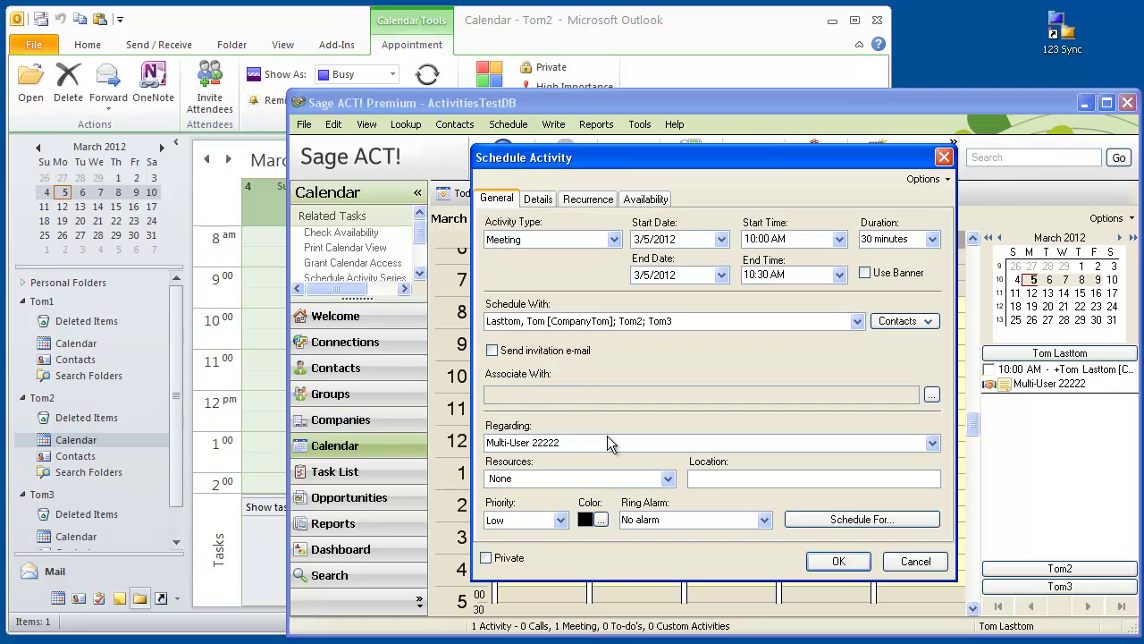
pyautogui.moveTo(562, 442); pyautogui.dragTo(533, 442)
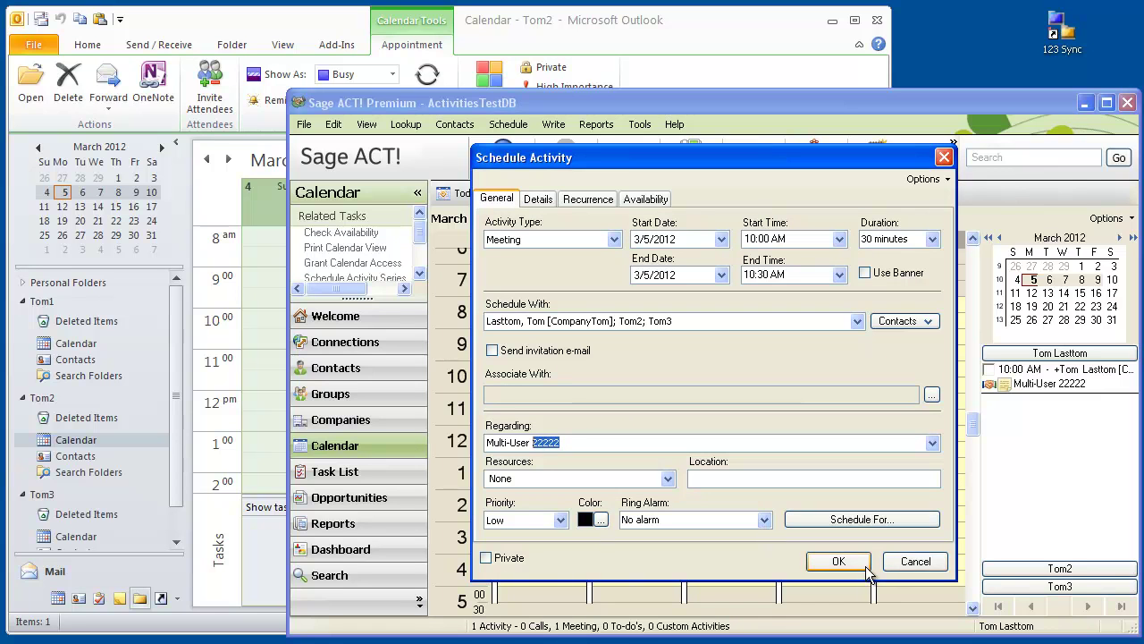
pyautogui.click(912, 564)
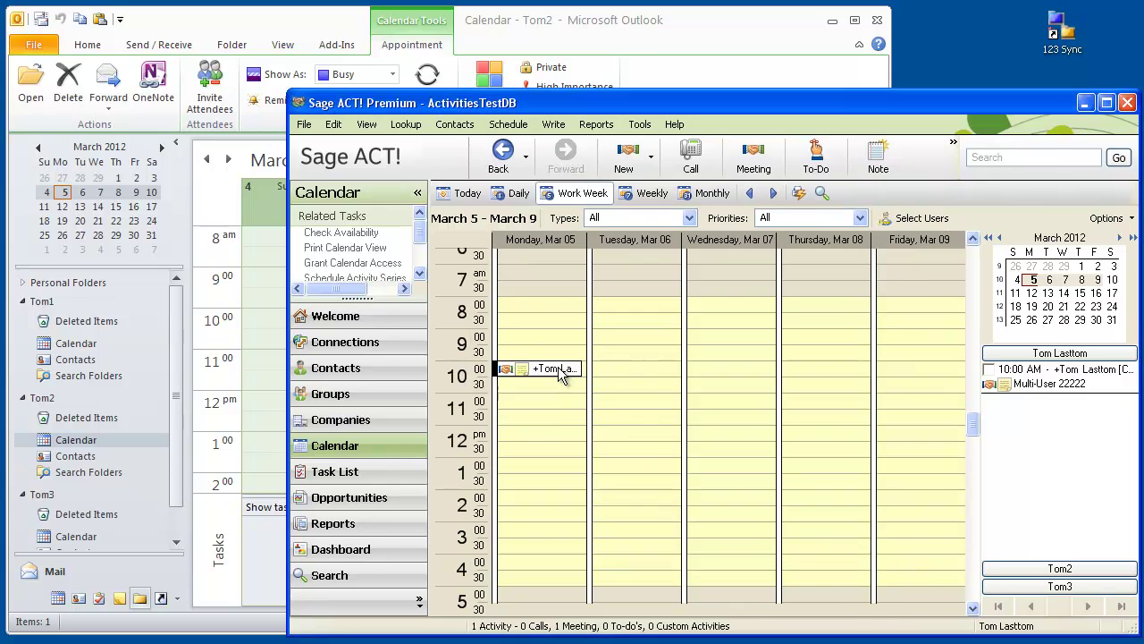
# - Switch to Outlook, restart it, collapse Personal Folders and show the Tom1 calendar
pyautogui.hotkey('alt', 'Tab')
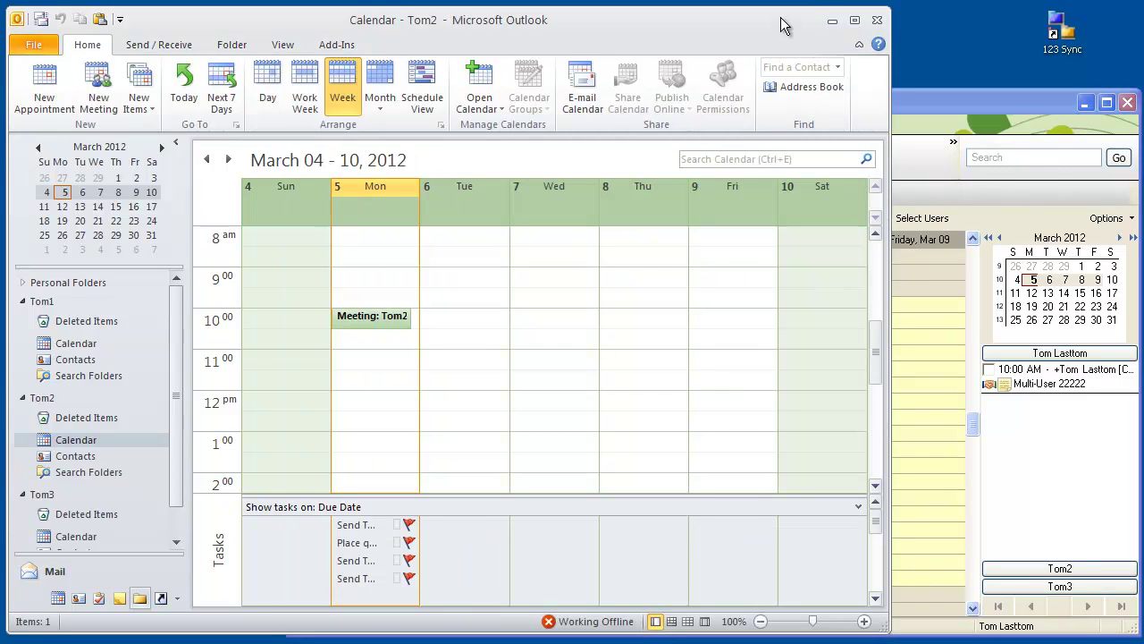
pyautogui.click(879, 20)
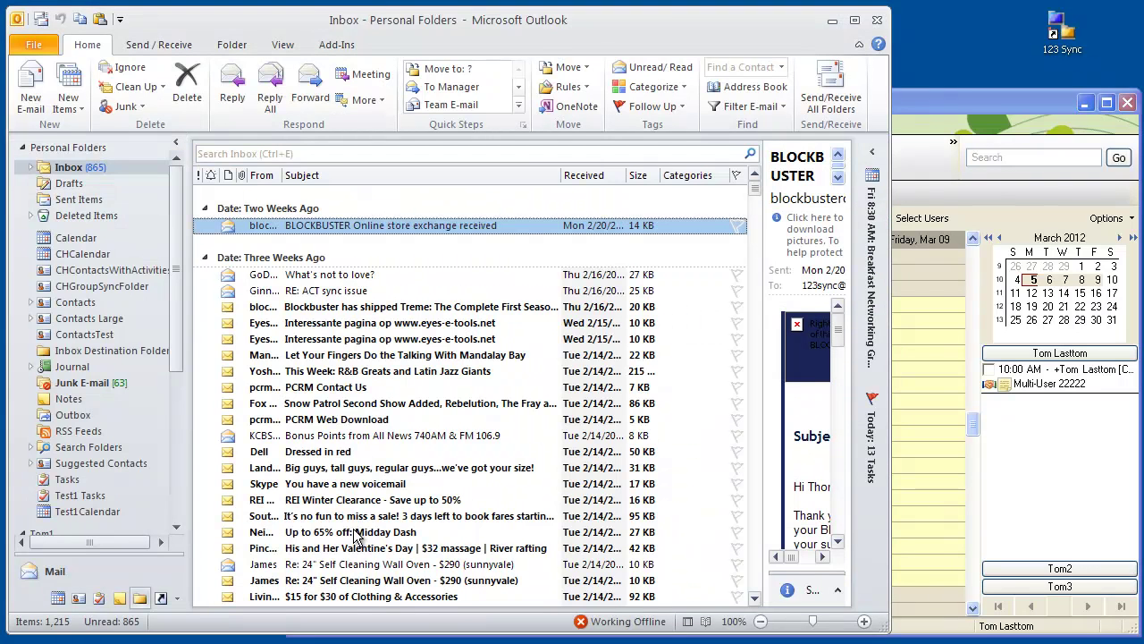
pyautogui.click(24, 148)
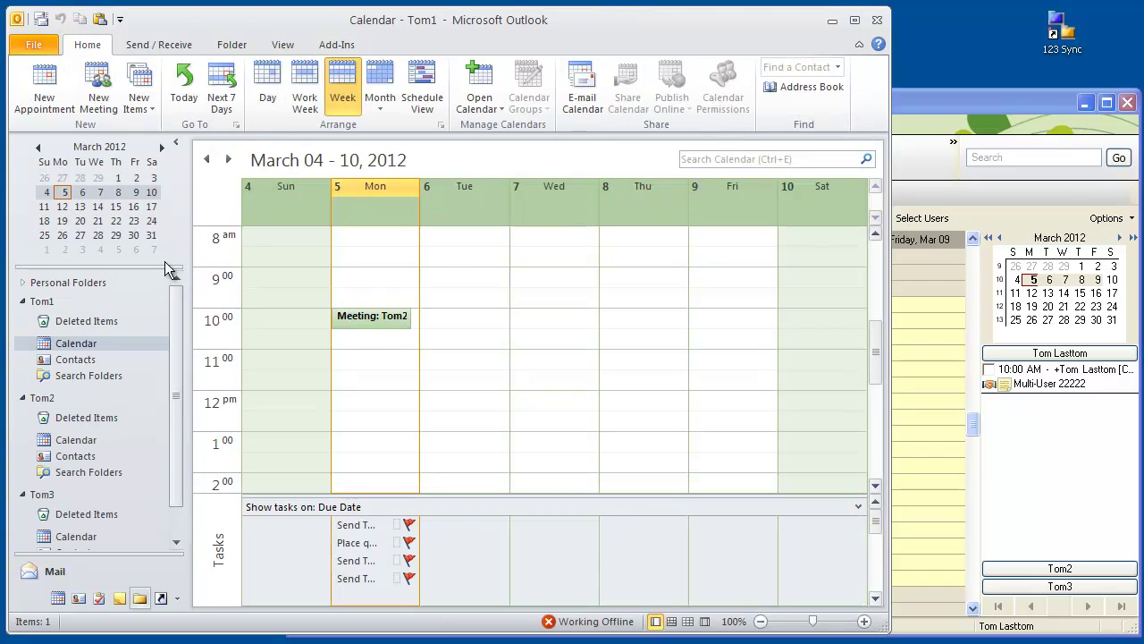
# - Open the Monday 10:00 AM meeting in the Tom1 calendar, check its subject and body note, and close it
pyautogui.doubleClick(380, 318)
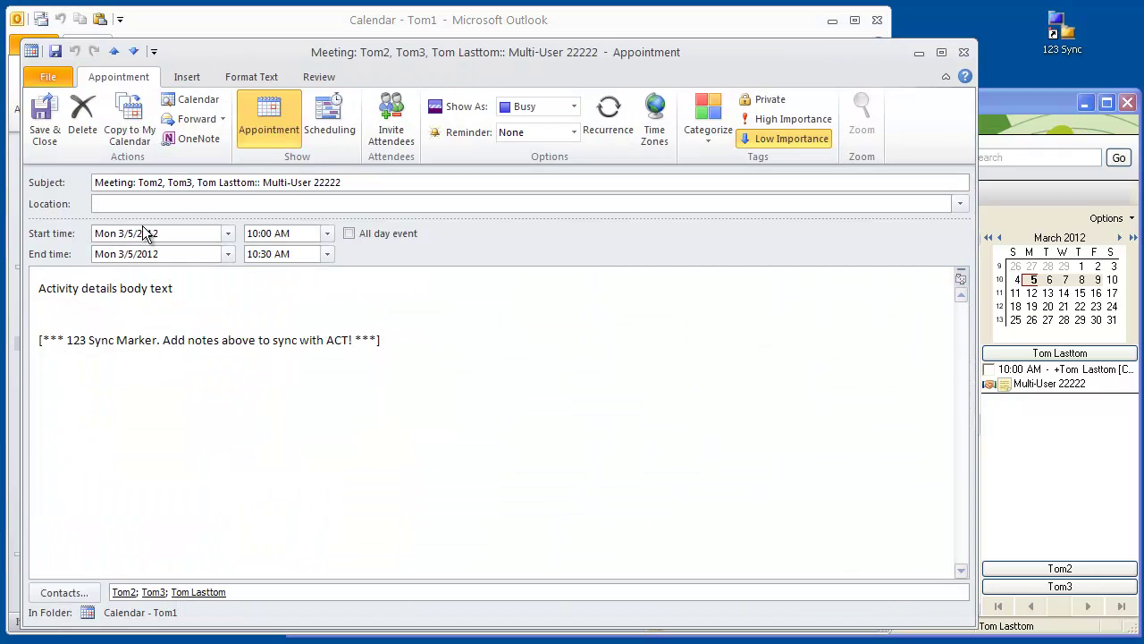
pyautogui.moveTo(183, 289); pyautogui.dragTo(36, 288)
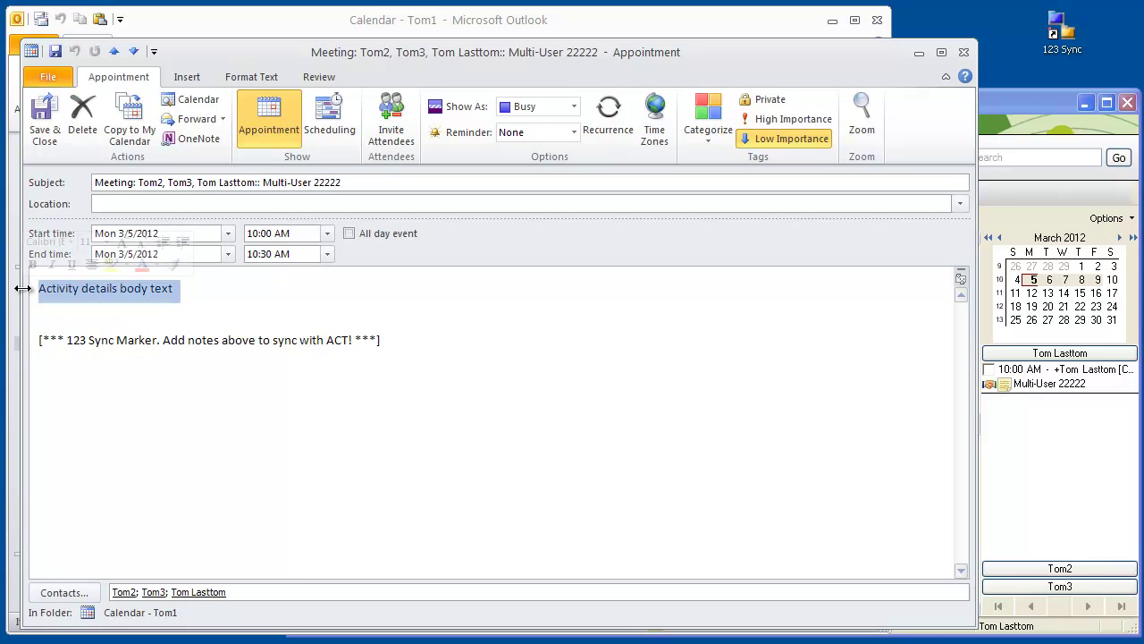
pyautogui.click(298, 328)
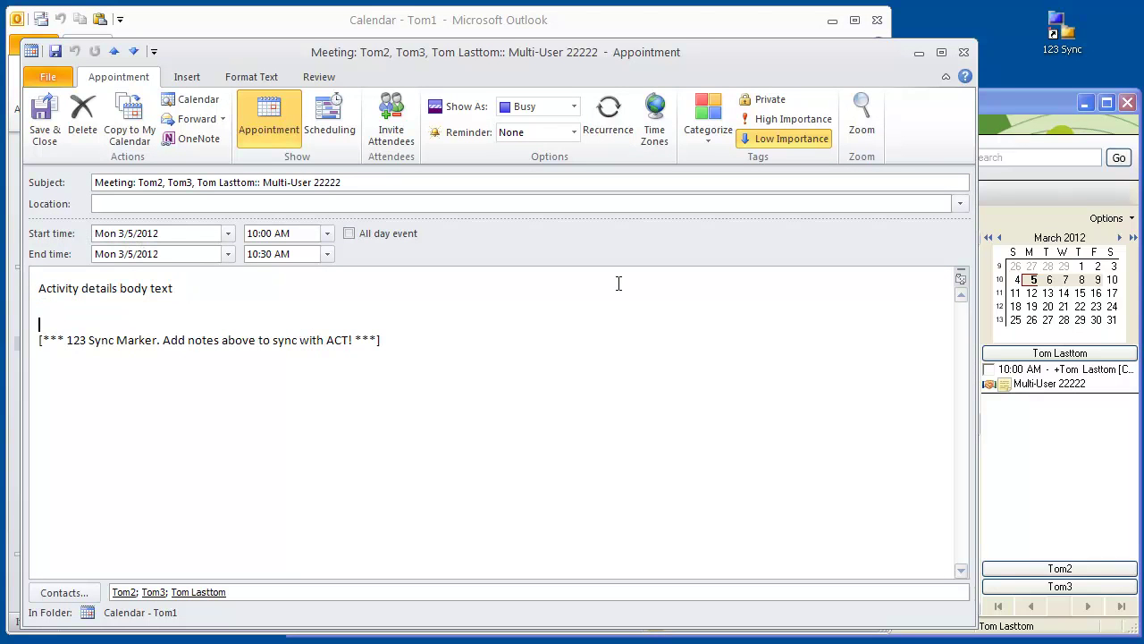
pyautogui.click(965, 52)
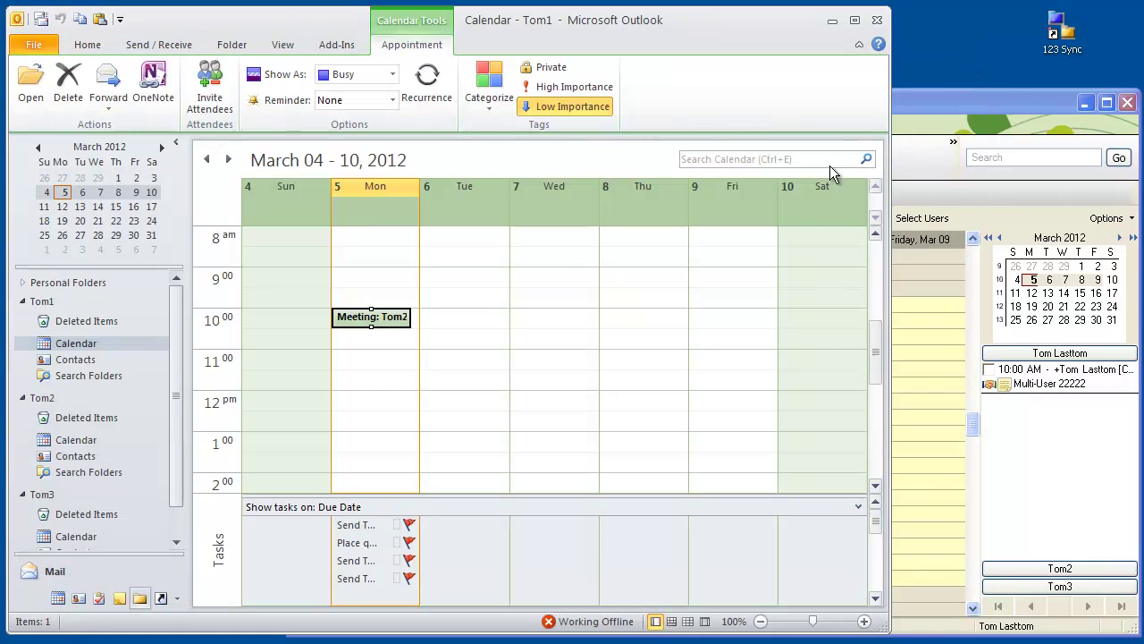
# - Show the Tom3 calendar, open its Monday 10:00 AM meeting to check the subject and note, and close it
pyautogui.click(175, 542)
pyautogui.click(175, 542)
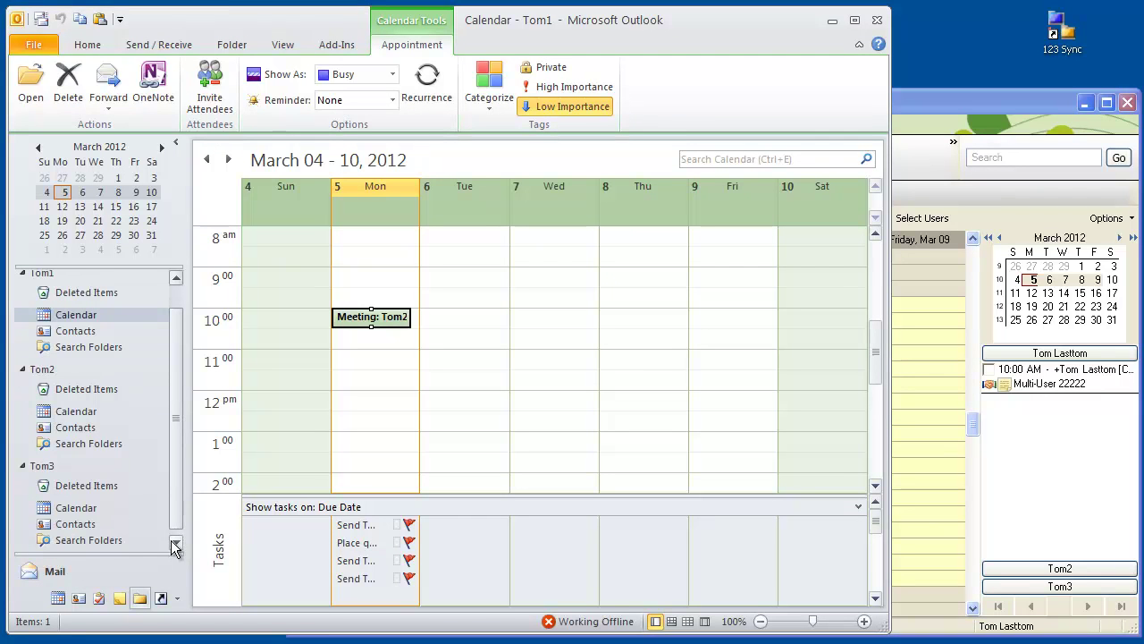
pyautogui.click(76, 508)
pyautogui.doubleClick(392, 319)
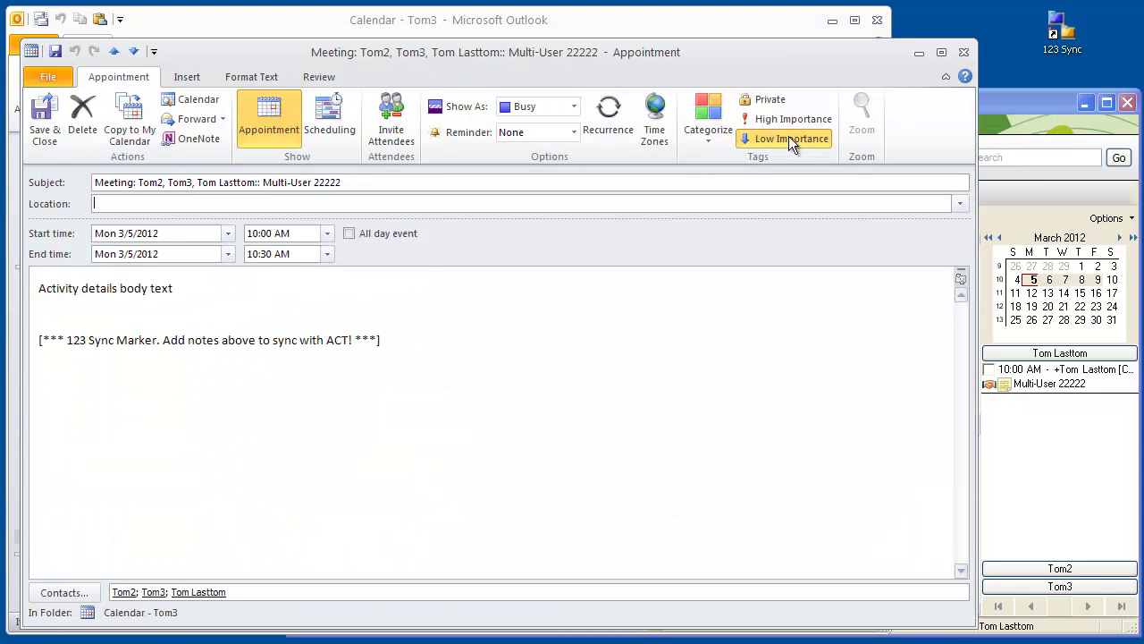
pyautogui.click(964, 54)
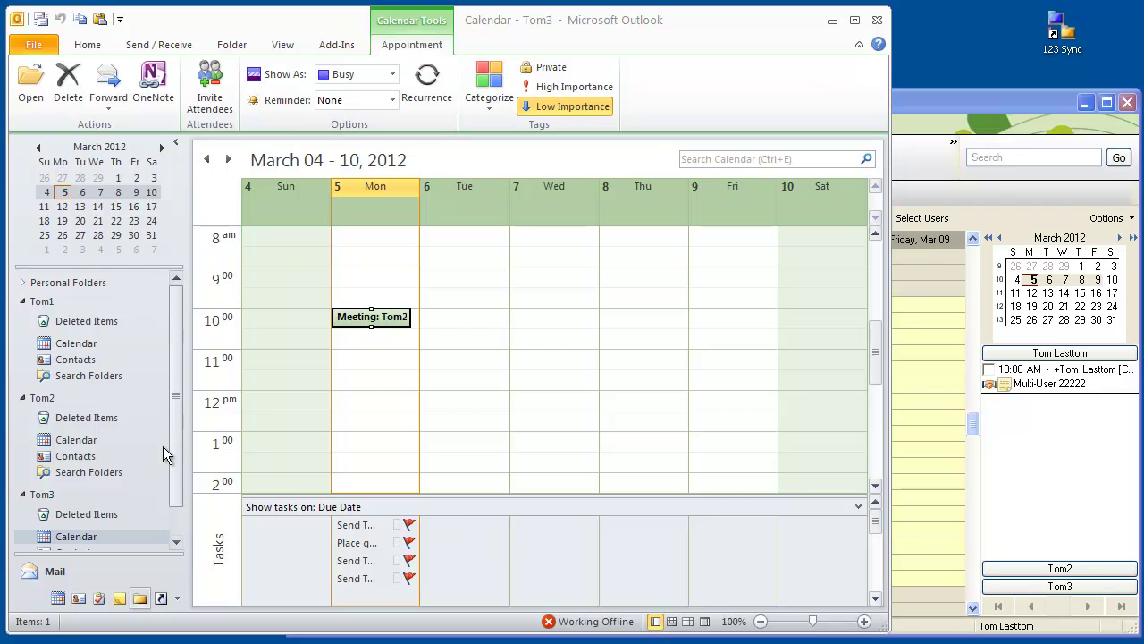
# - View the Tom2 and Tom1 calendars to compare their Monday 10:00 AM meetings
pyautogui.moveTo(172, 447); pyautogui.dragTo(175, 483)
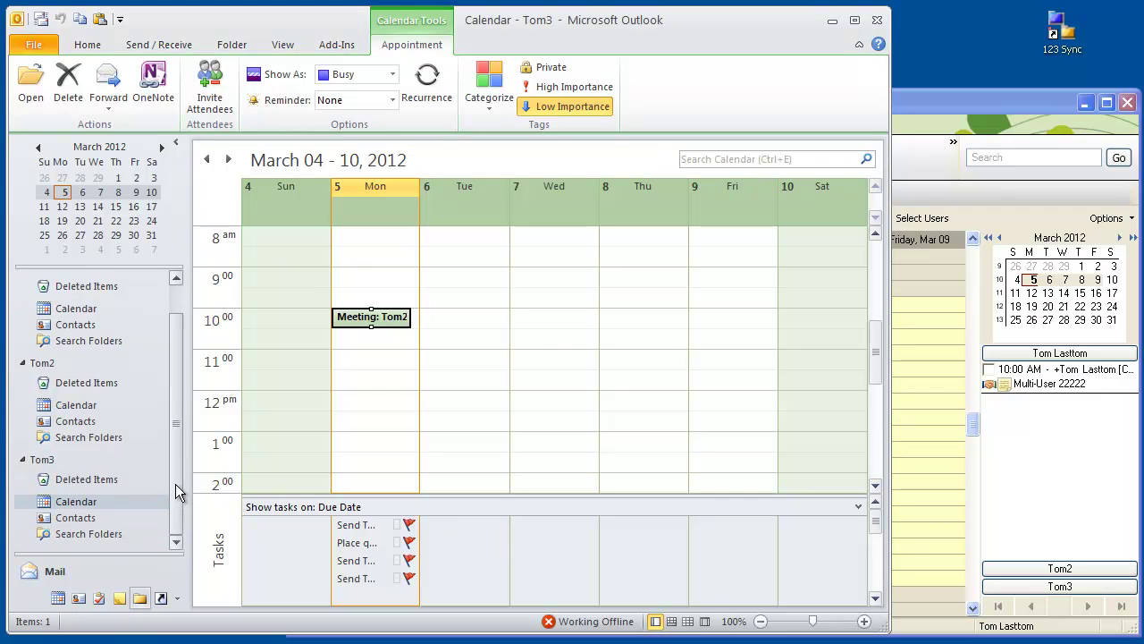
pyautogui.click(76, 407)
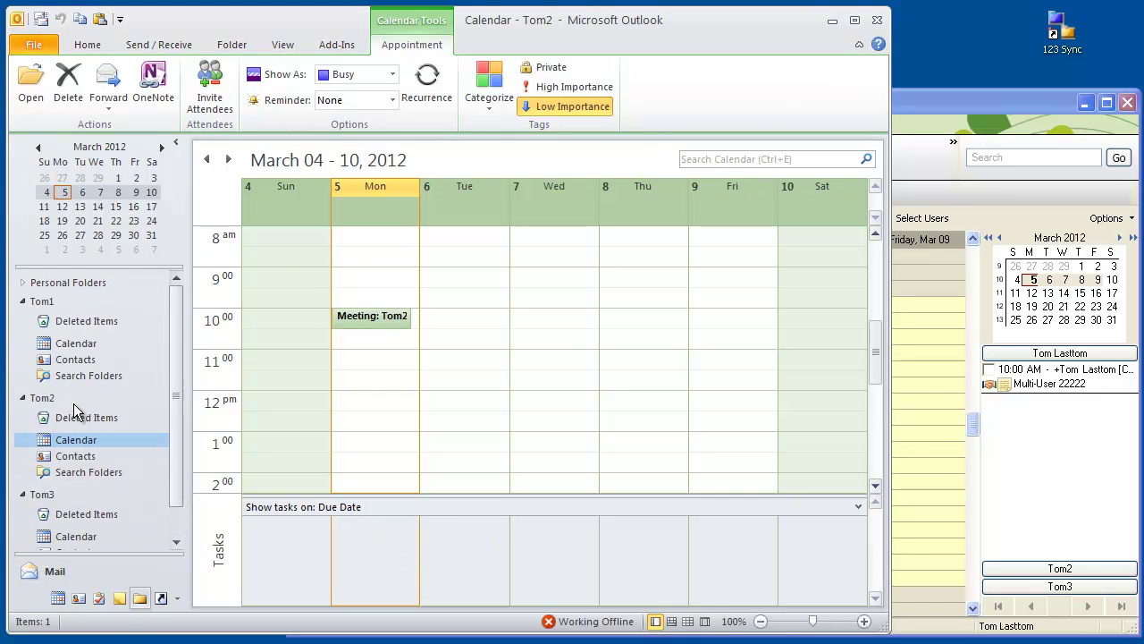
pyautogui.click(74, 345)
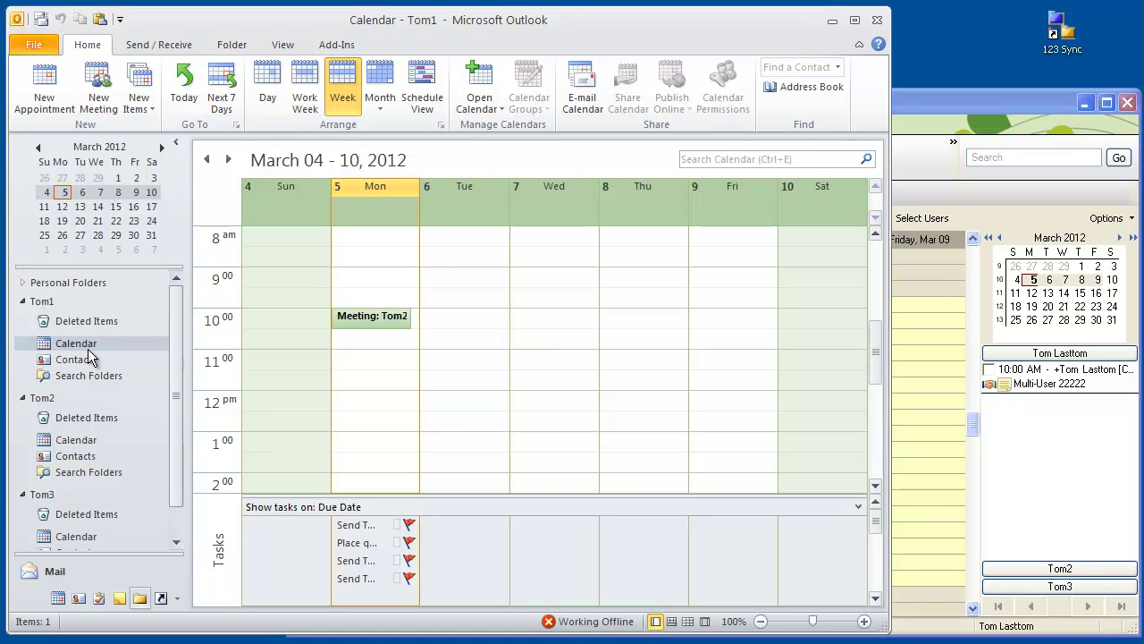
pyautogui.click(77, 349)
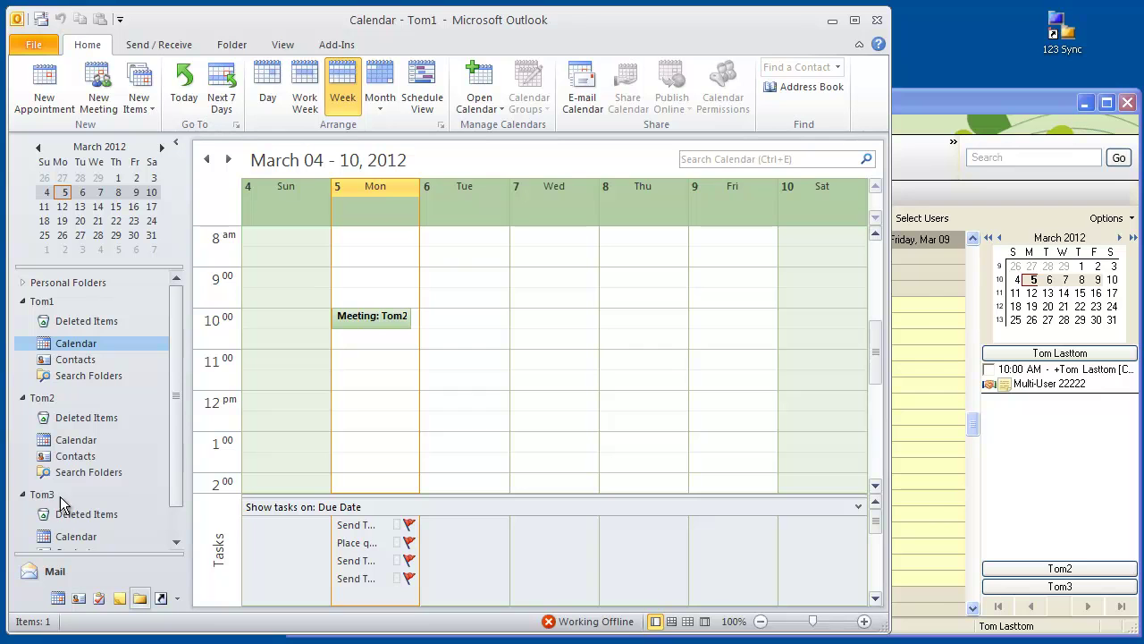
# - Delete the Monday 10:00 AM meeting from the Tom2 calendar and run a 123 Sync synchronization, dismissing its status report
pyautogui.click(75, 442)
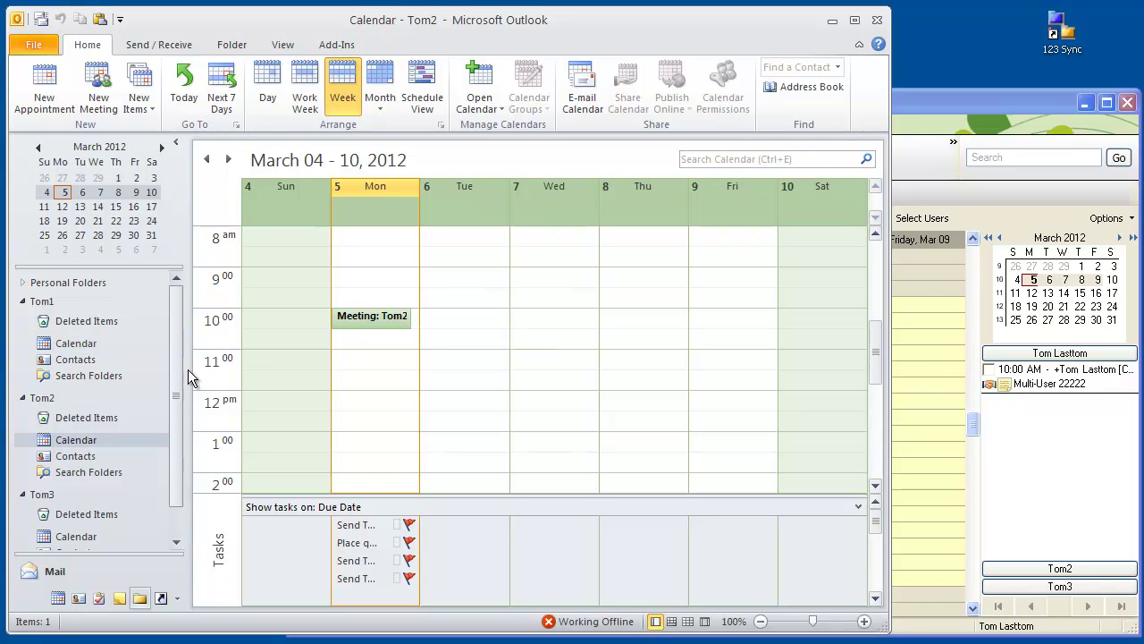
pyautogui.click(380, 322)
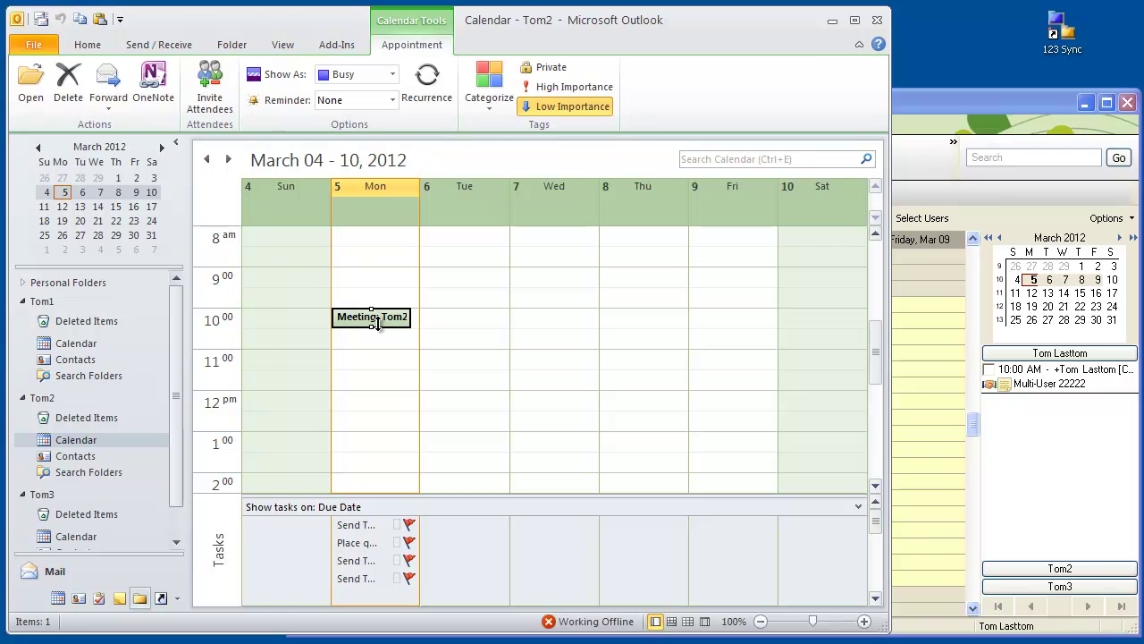
pyautogui.press('Delete')
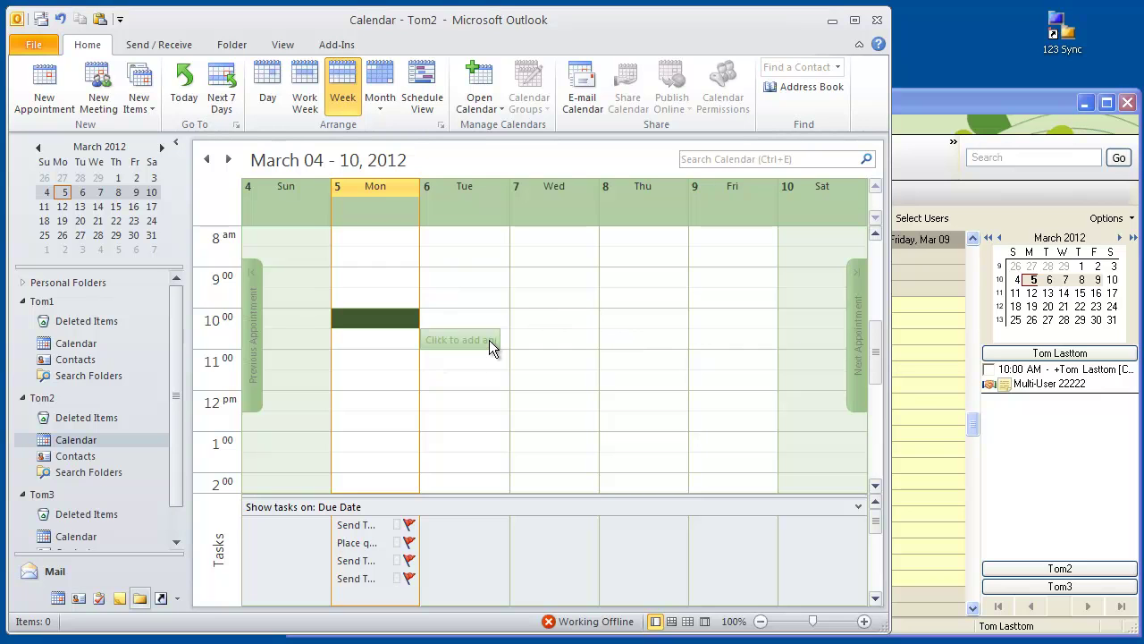
pyautogui.doubleClick(1069, 34)
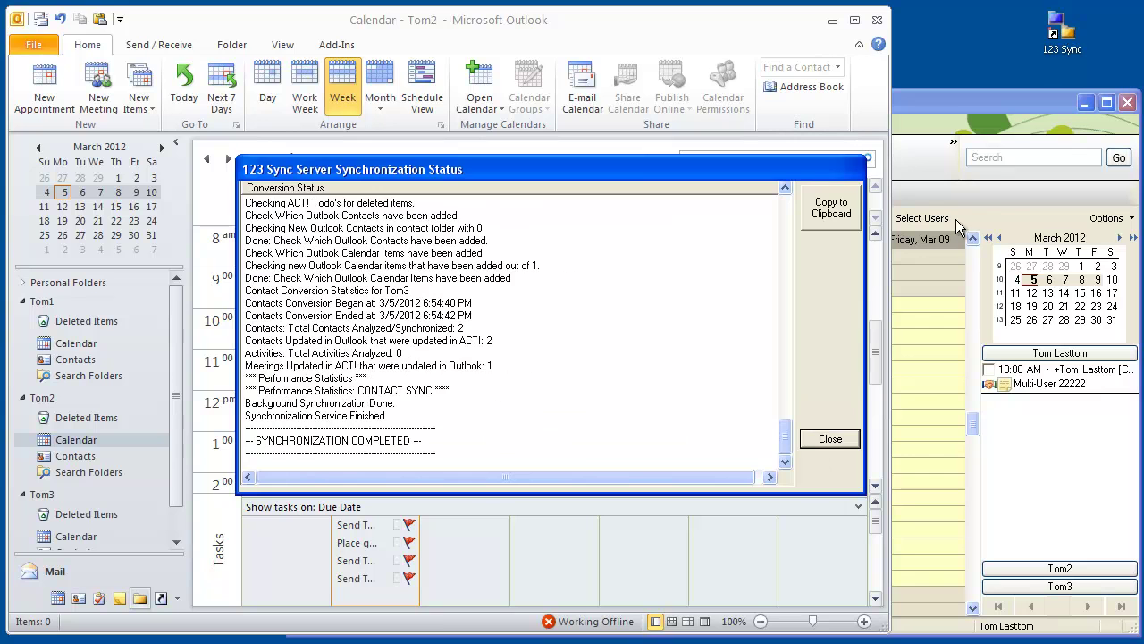
pyautogui.click(831, 439)
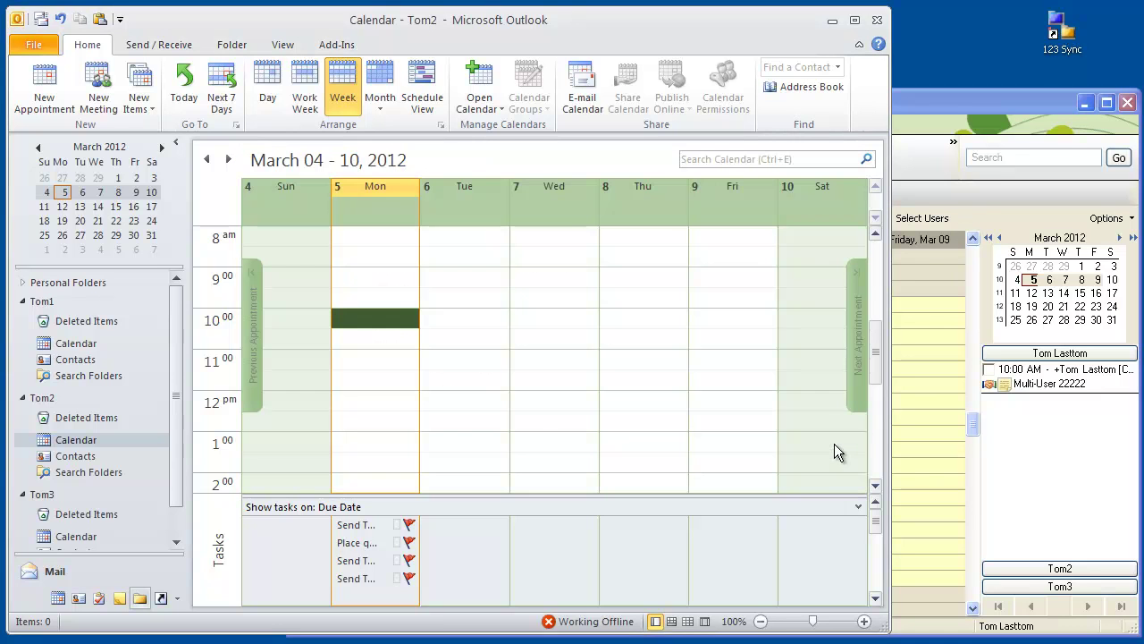
# - Switch to Sage ACT!, open the Monday 10:00 AM meeting to check who it is scheduled with, and close it without saving
pyautogui.click(969, 104)
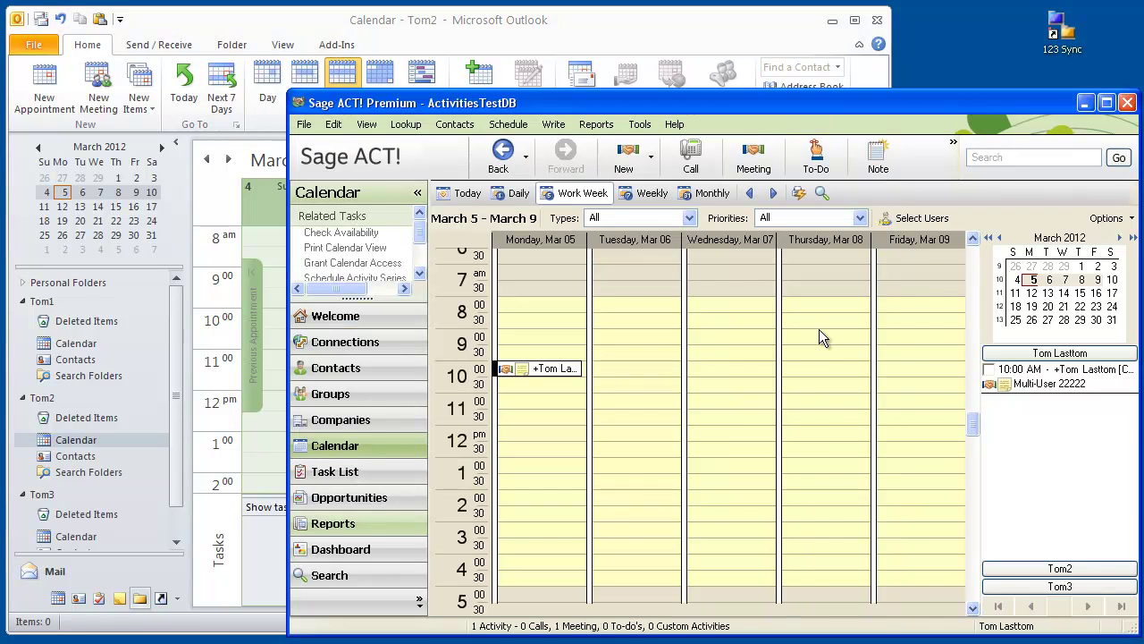
pyautogui.doubleClick(543, 367)
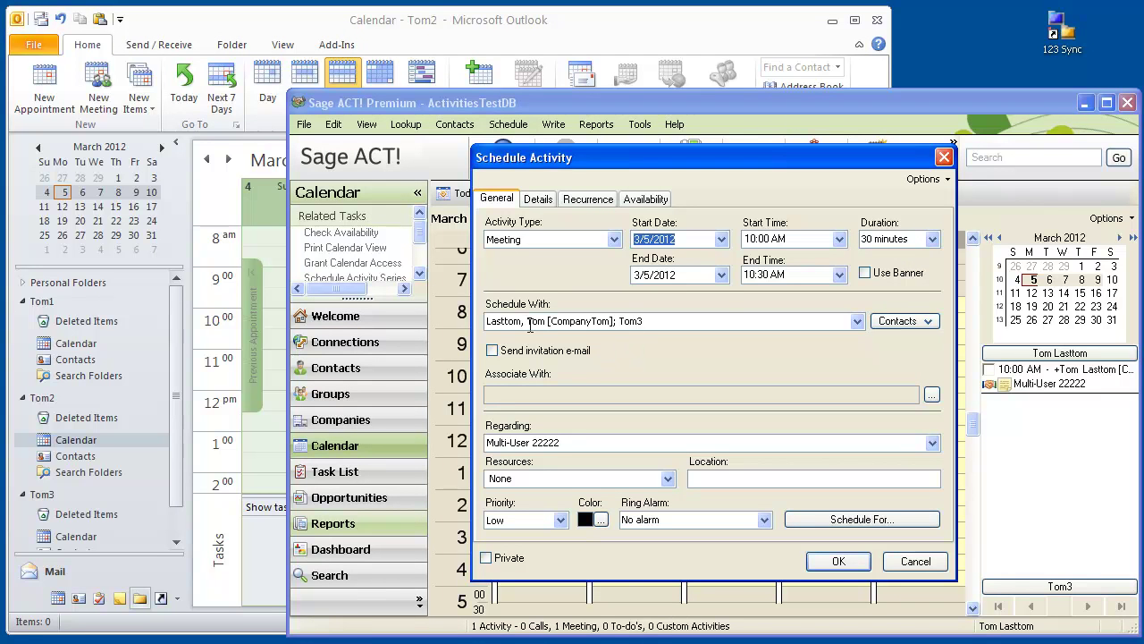
pyautogui.moveTo(546, 321); pyautogui.dragTo(475, 322)
pyautogui.moveTo(649, 321); pyautogui.dragTo(620, 321)
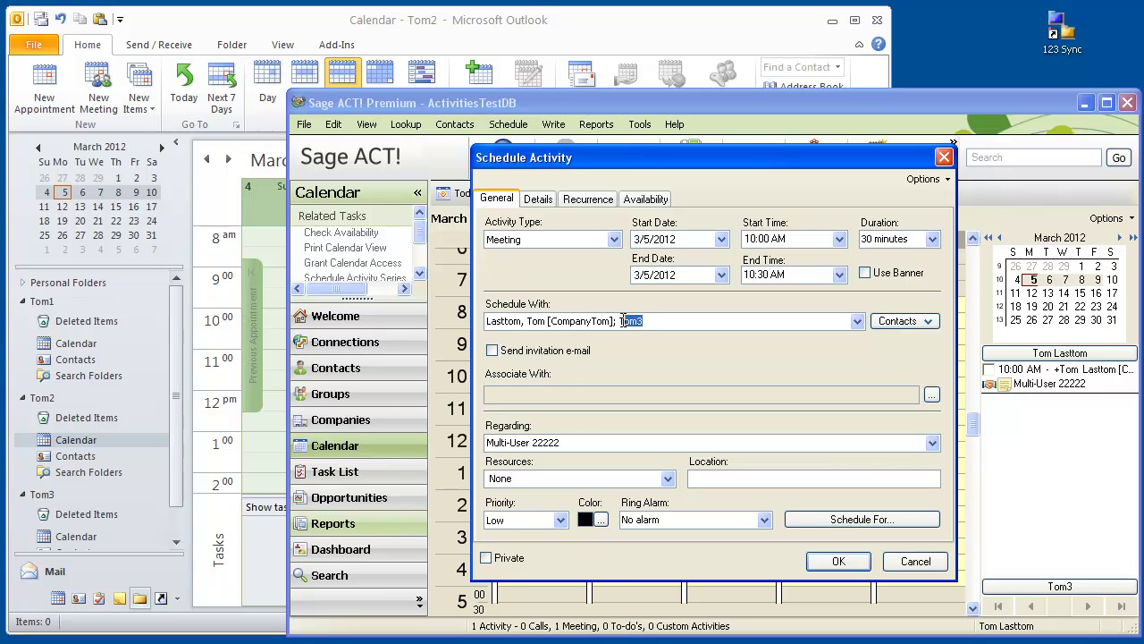
pyautogui.click(912, 559)
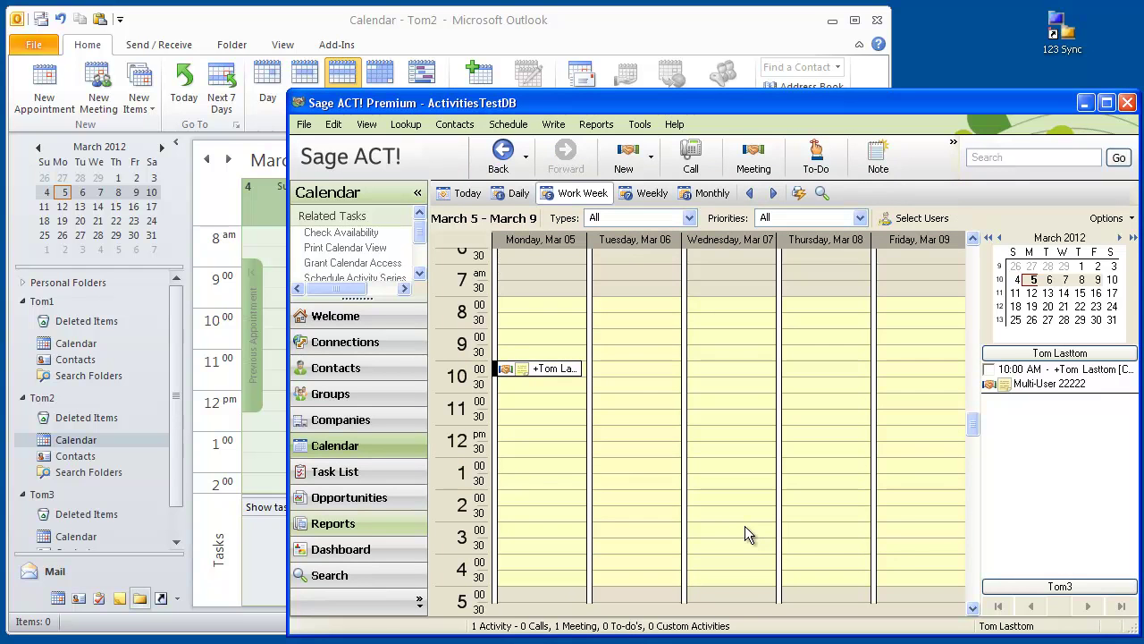
pyautogui.doubleClick(531, 369)
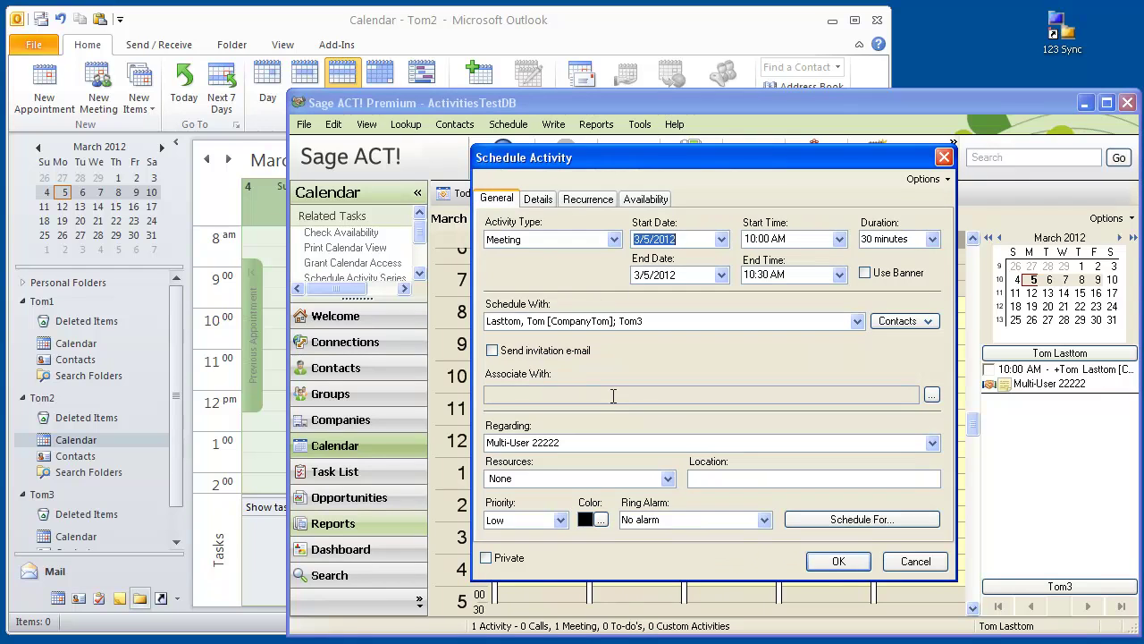
pyautogui.click(915, 560)
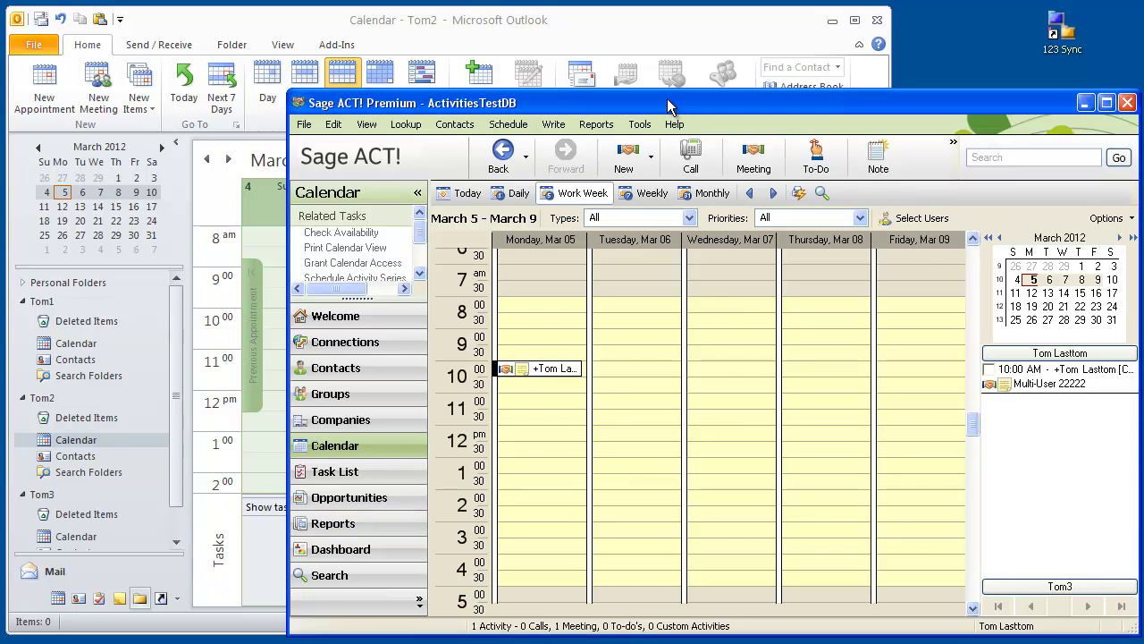
# - Move the Monday 10:00 AM meeting to 12:00 PM and run a 123 Sync synchronization, dismissing its status report
pyautogui.click(564, 369)
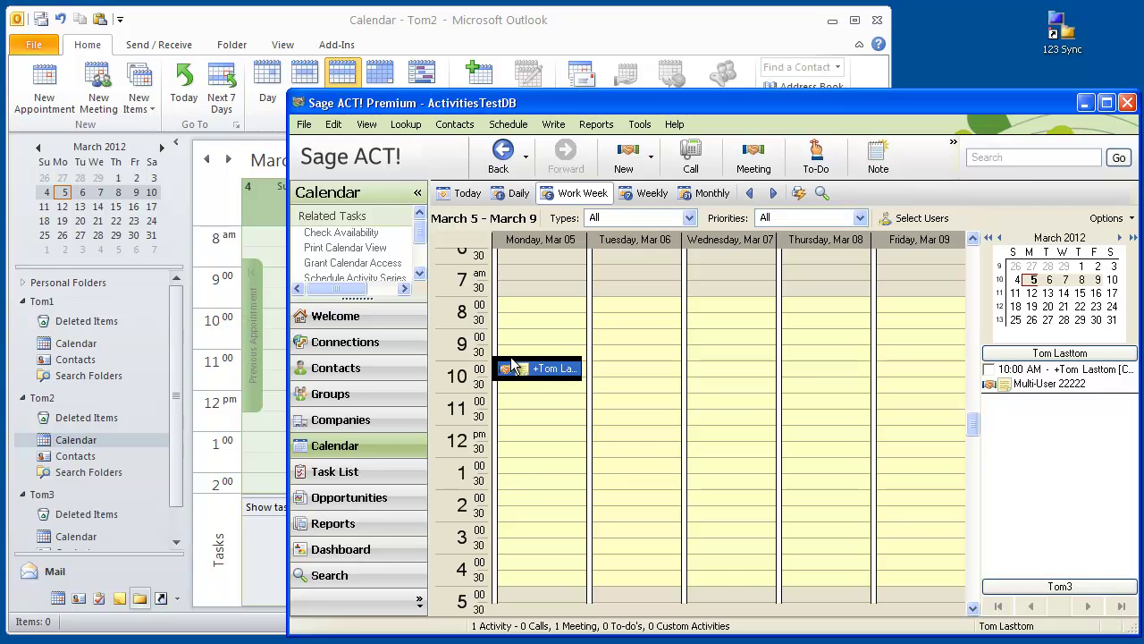
pyautogui.moveTo(512, 366); pyautogui.dragTo(518, 454)
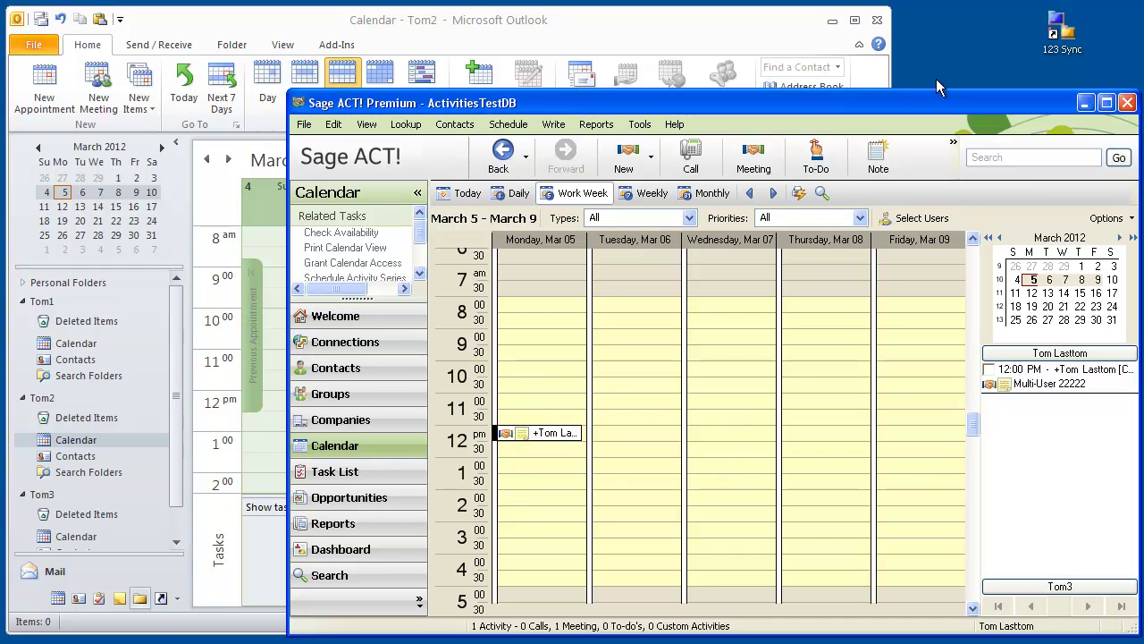
pyautogui.click(1068, 45)
pyautogui.doubleClick(1069, 41)
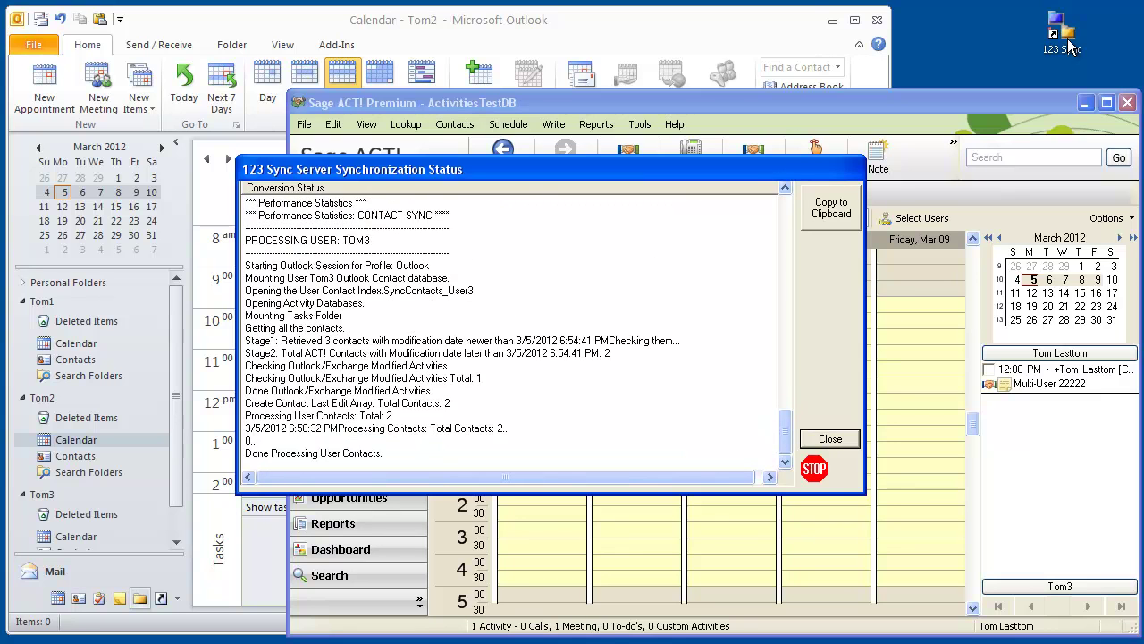
pyautogui.click(830, 439)
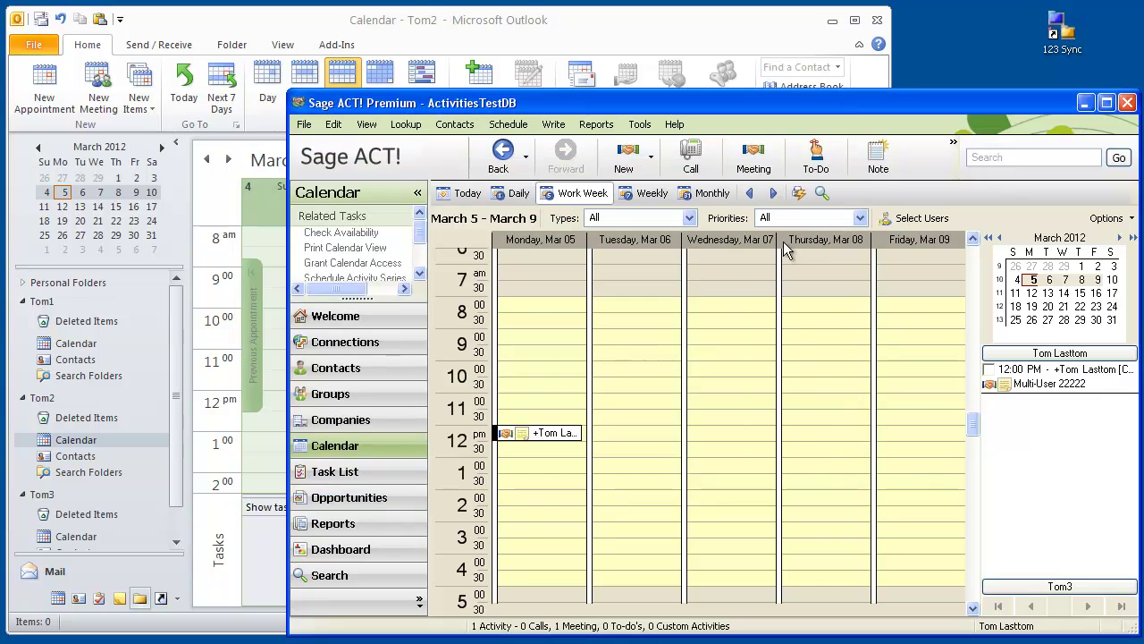
# - Switch to Outlook and check the time and attendees of Monday's meeting in the Tom1 calendar
pyautogui.click(752, 26)
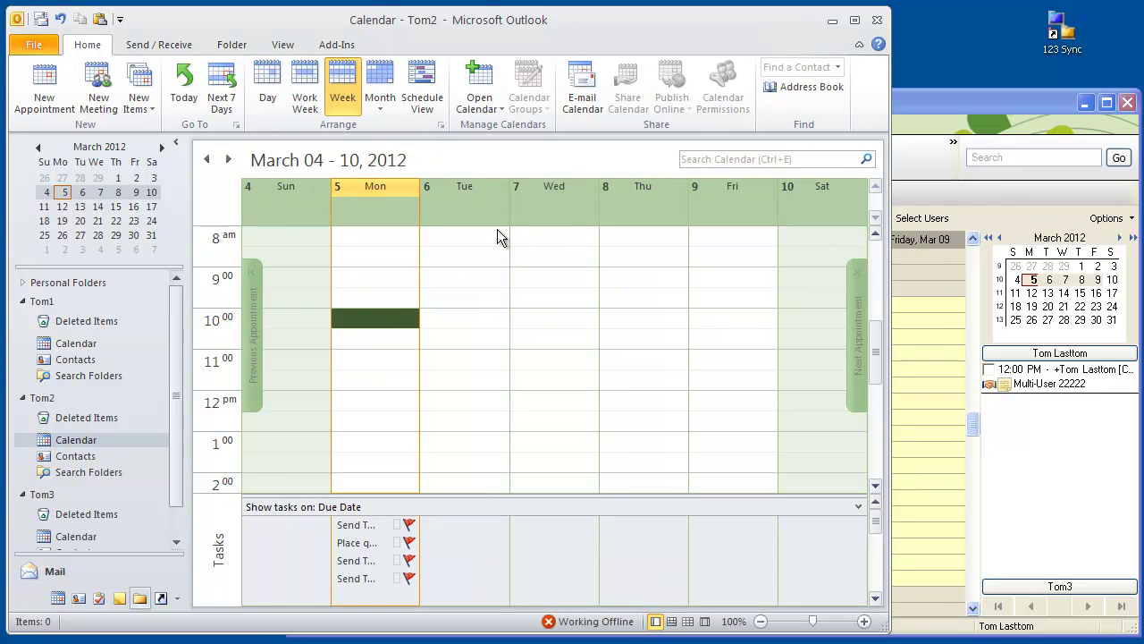
pyautogui.click(66, 345)
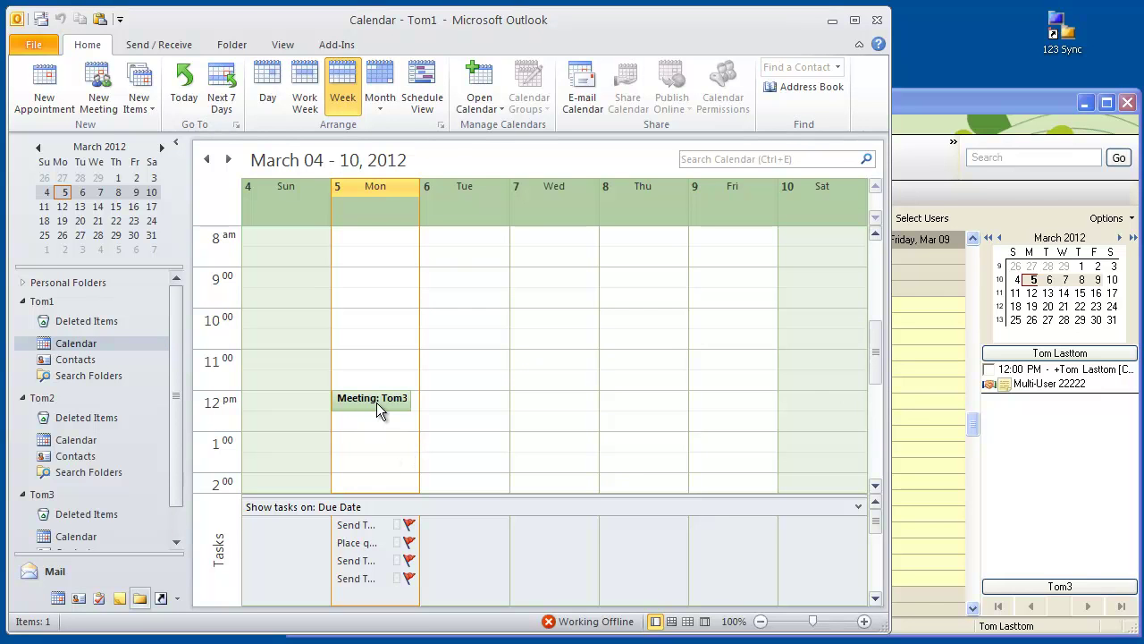
pyautogui.moveTo(376, 408)
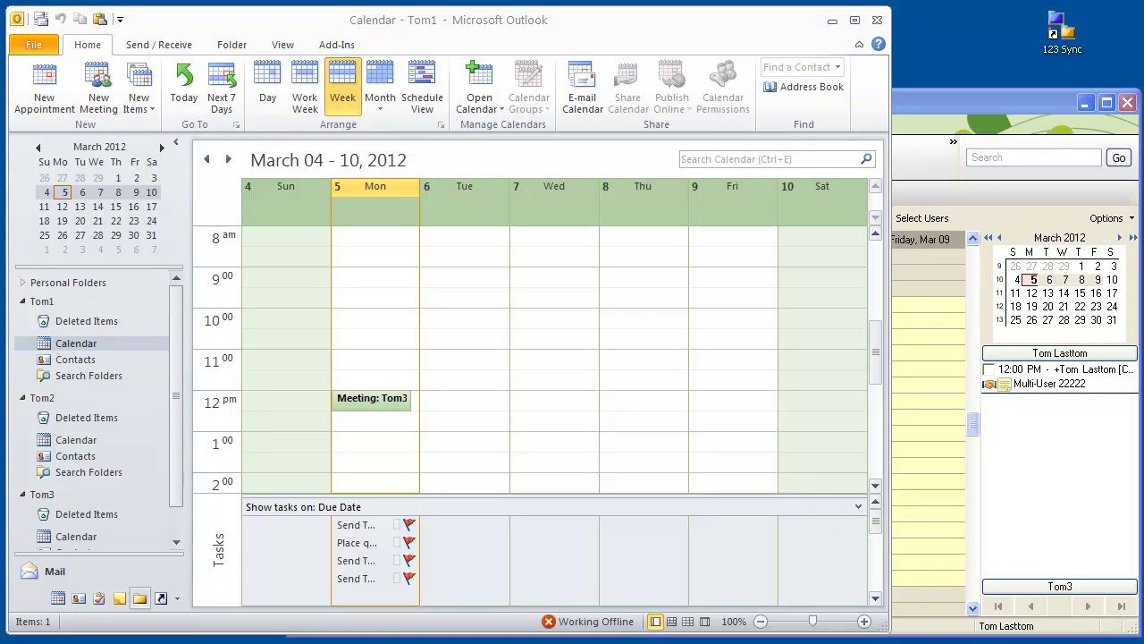
# - Move Monday's 12:00 PM meeting in the Tom1 calendar to Wednesday at 11:30 AM, and compare it with the Tom3 calendar
pyautogui.click(374, 403)
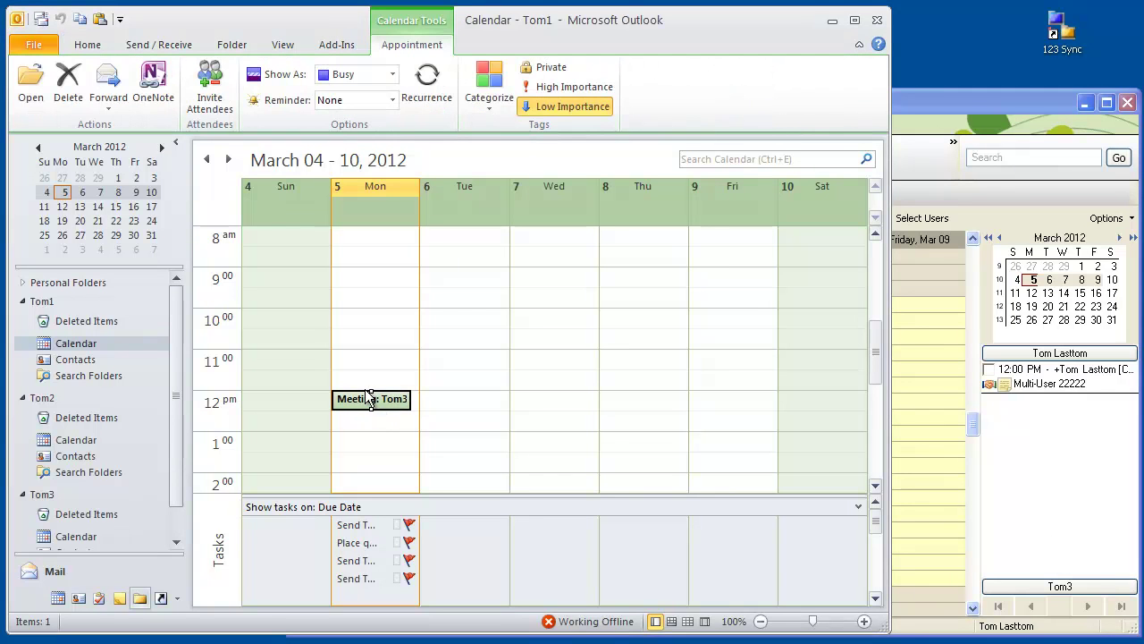
pyautogui.moveTo(370, 393); pyautogui.dragTo(542, 375)
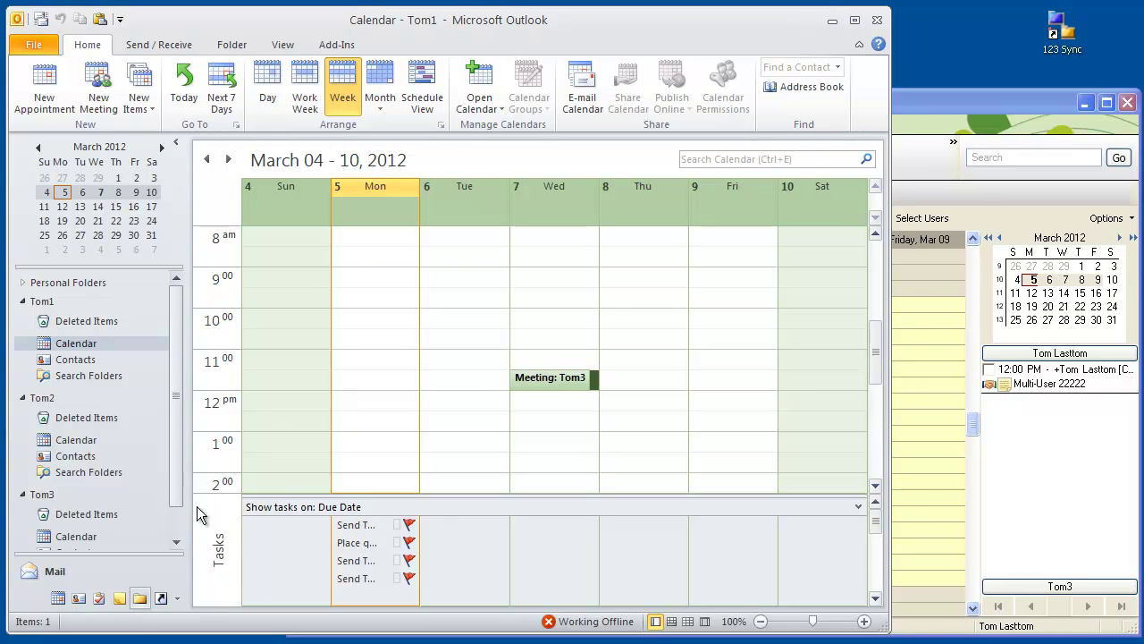
pyautogui.click(177, 542)
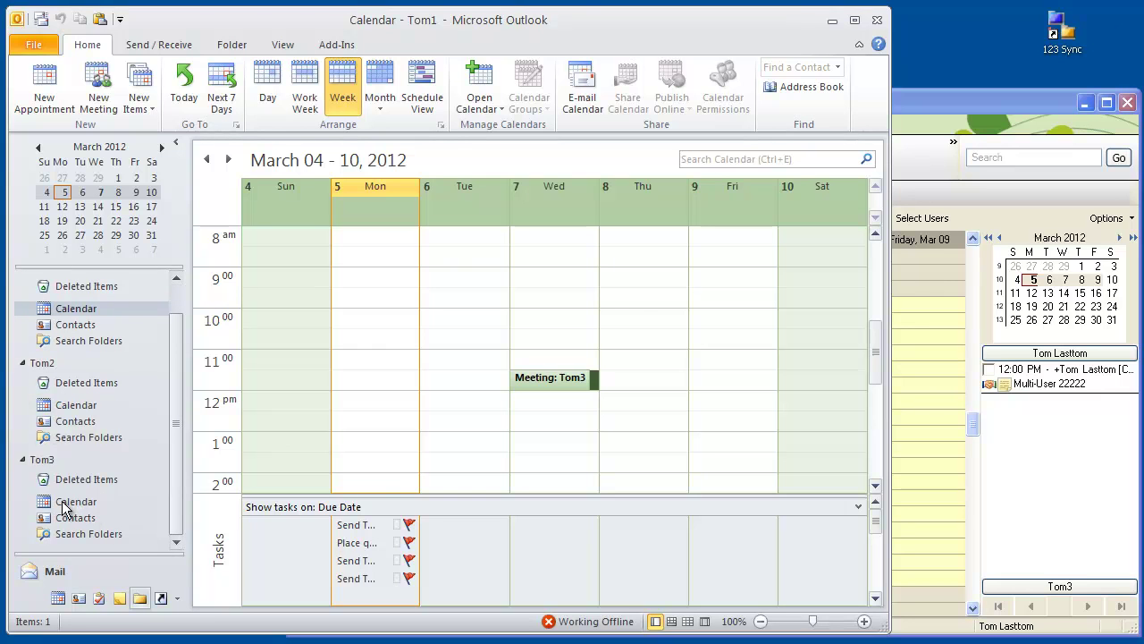
pyautogui.click(63, 505)
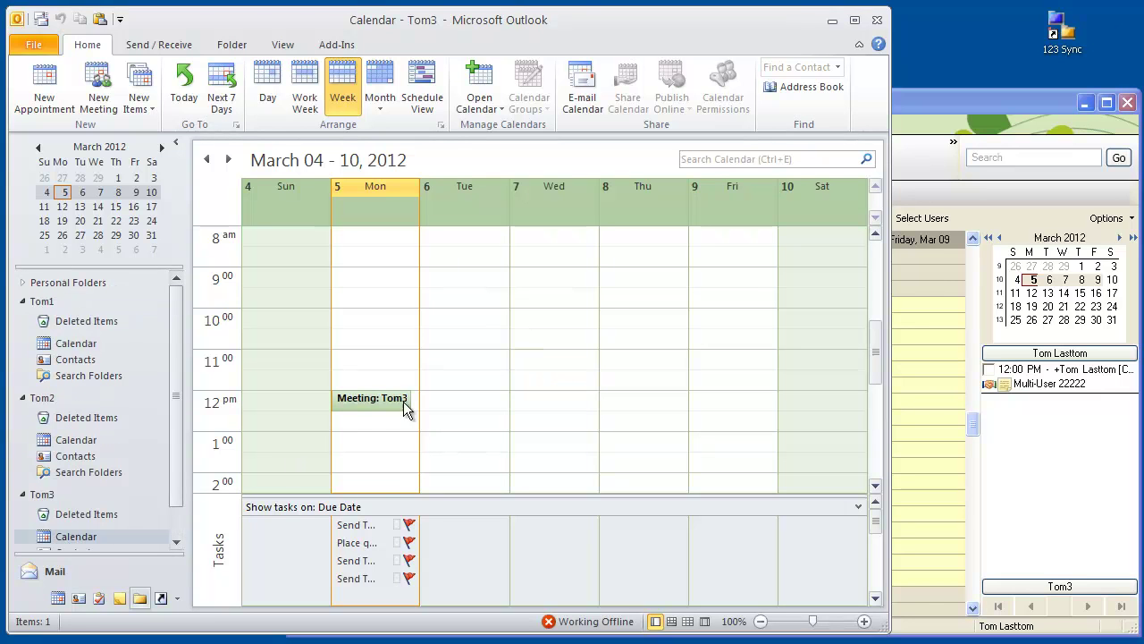
pyautogui.click(82, 347)
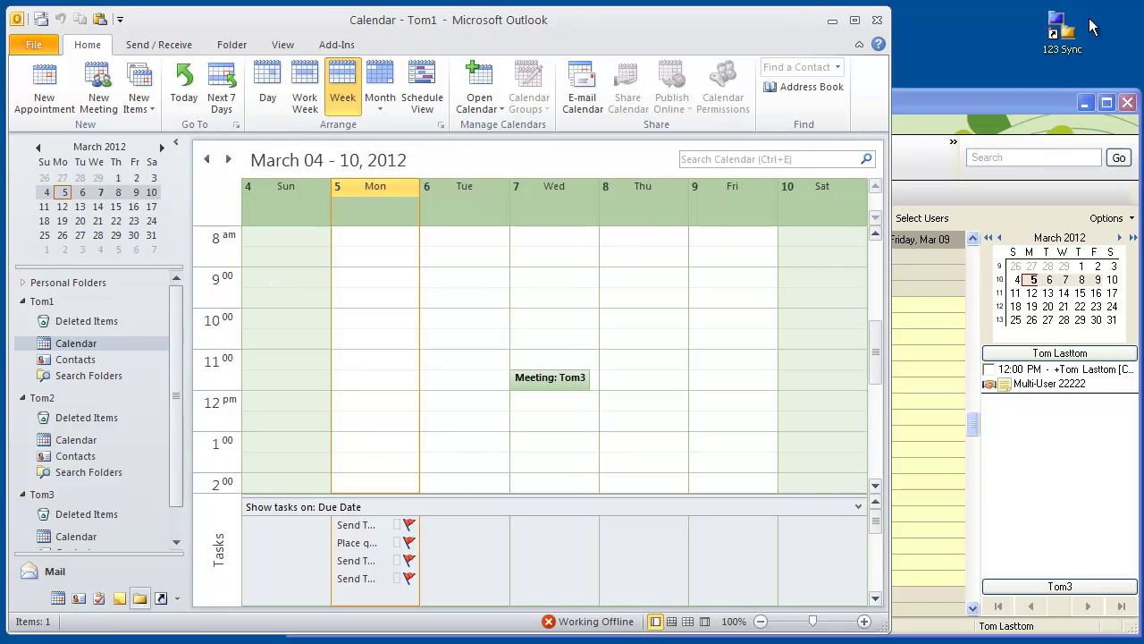
# - Run a 123 Sync synchronization twice in a row, dismissing the status report each time
pyautogui.click(1068, 40)
pyautogui.doubleClick(1068, 40)
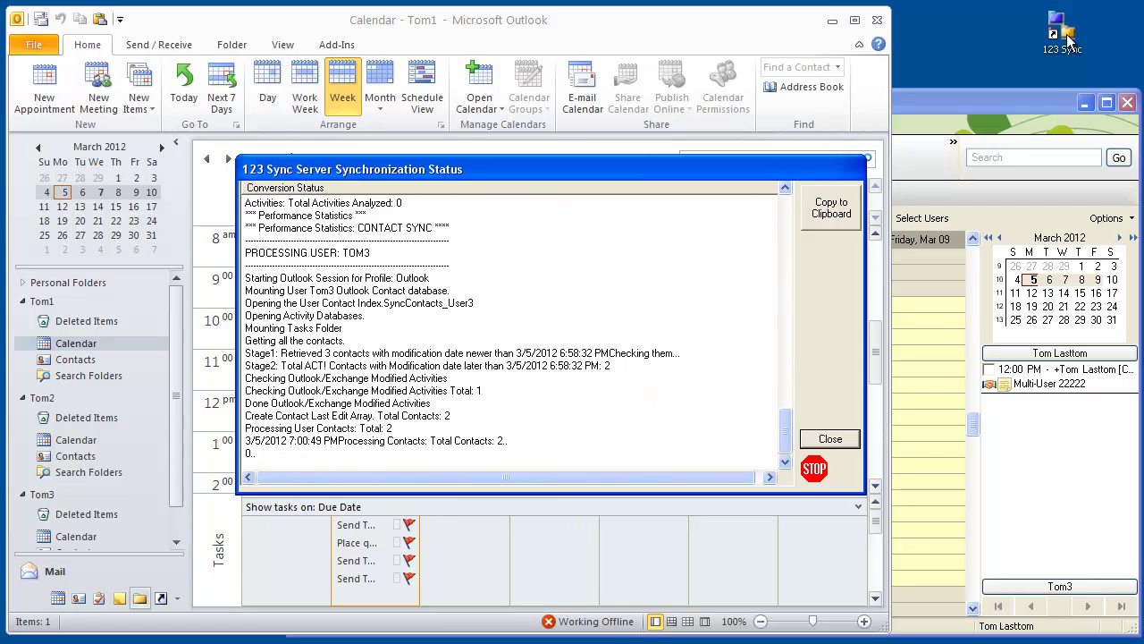
pyautogui.click(830, 439)
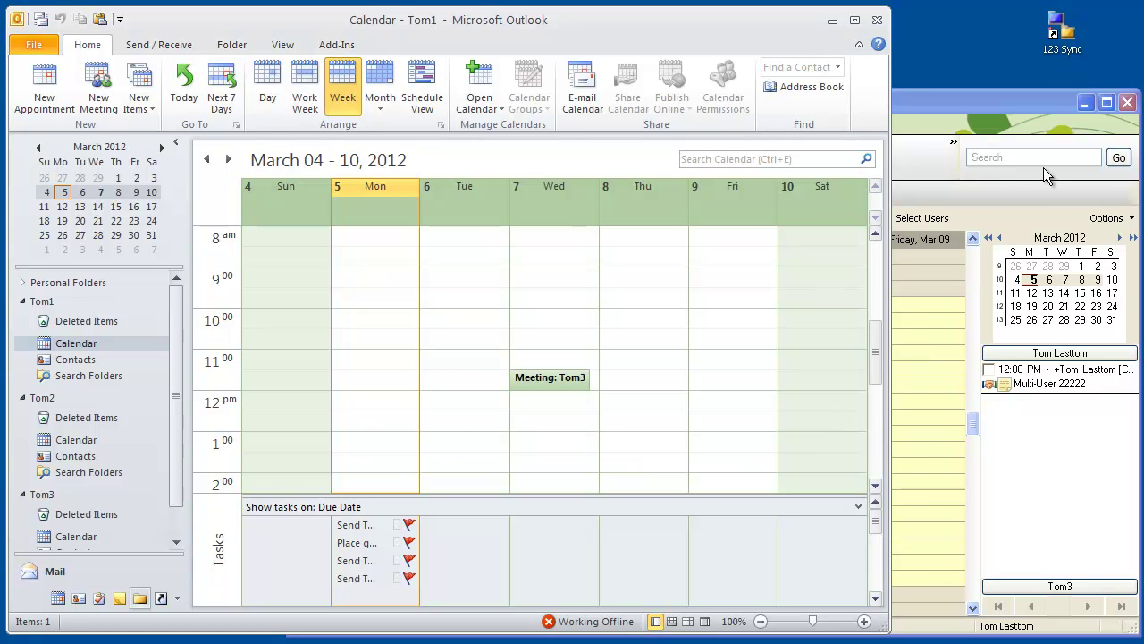
pyautogui.doubleClick(1068, 41)
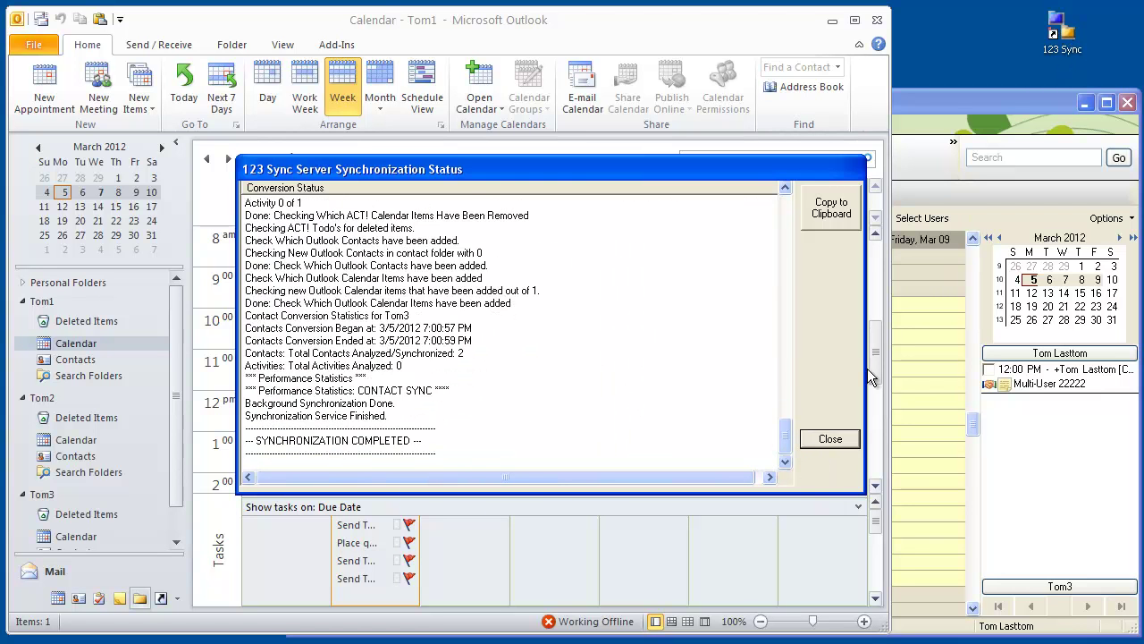
pyautogui.click(831, 439)
# - Check the meeting's day and time in the Tom3 calendar, and switch to Sage ACT! to check the same meeting there
pyautogui.click(176, 542)
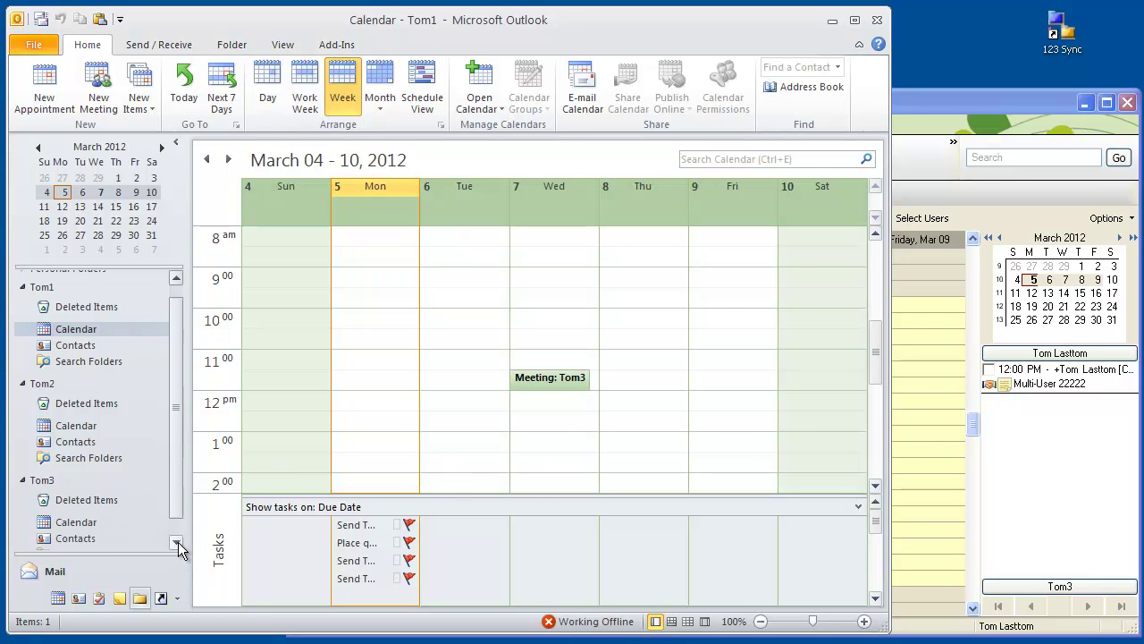
pyautogui.click(70, 503)
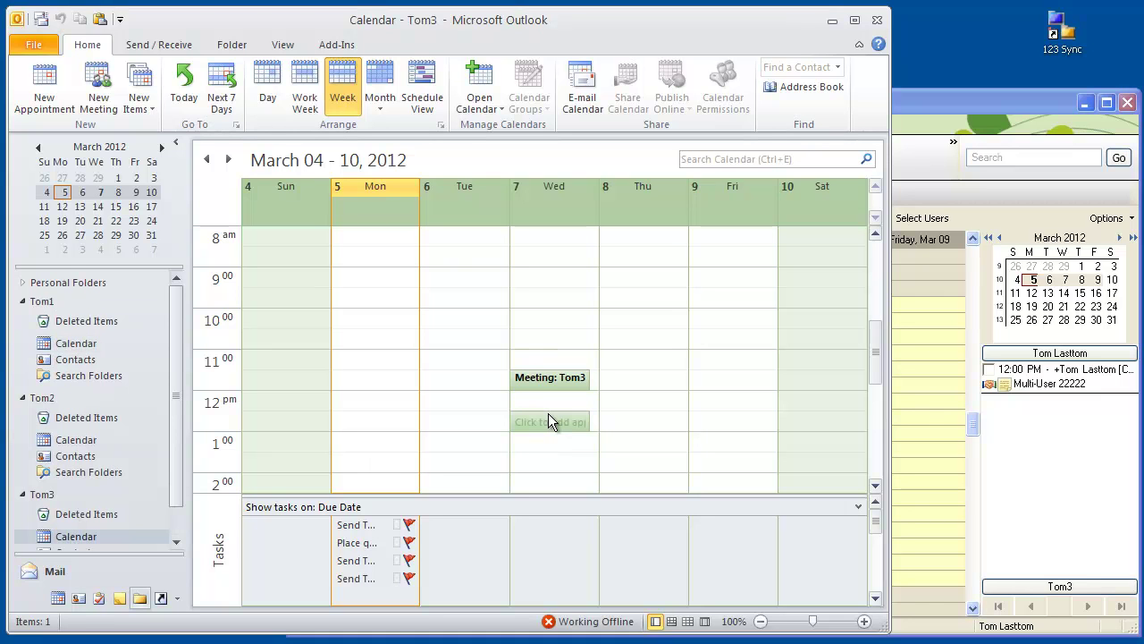
pyautogui.click(958, 105)
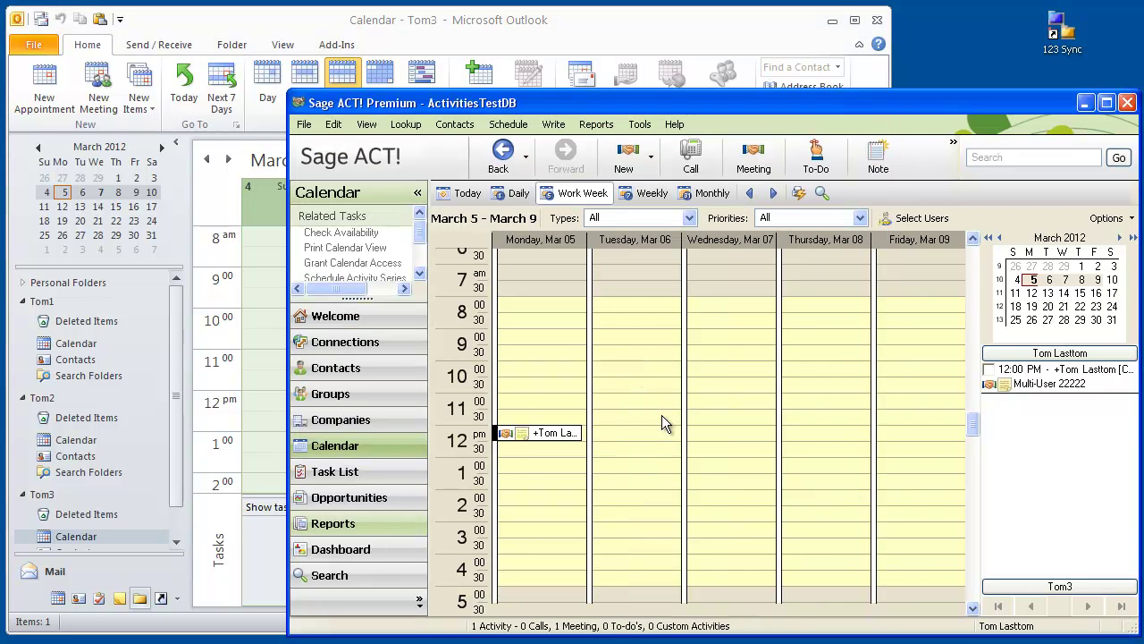
pyautogui.moveTo(536, 433); pyautogui.dragTo(666, 420)
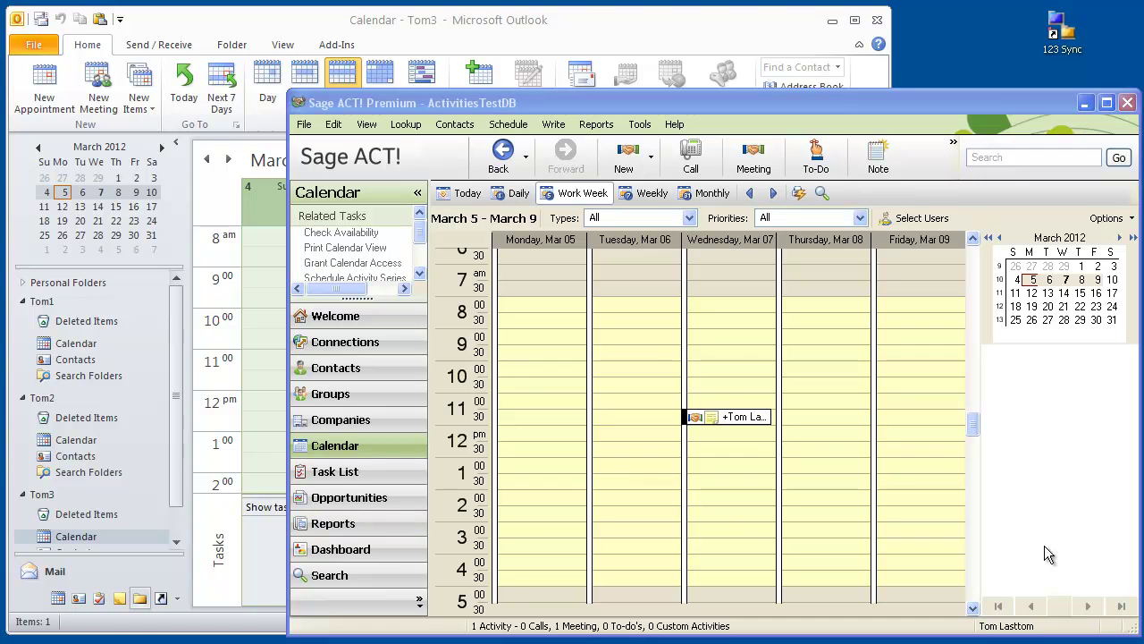
# - Erase the Wednesday 11:30 AM meeting and run a 123 Sync synchronization, dismissing its status report
pyautogui.click(753, 416)
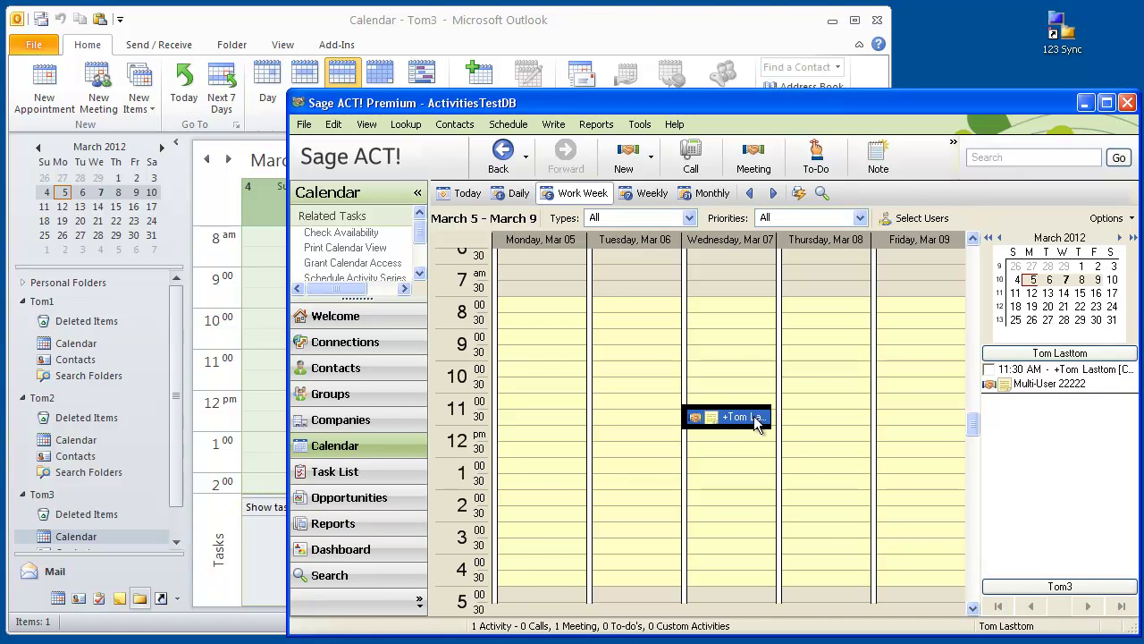
pyautogui.rightClick(756, 424)
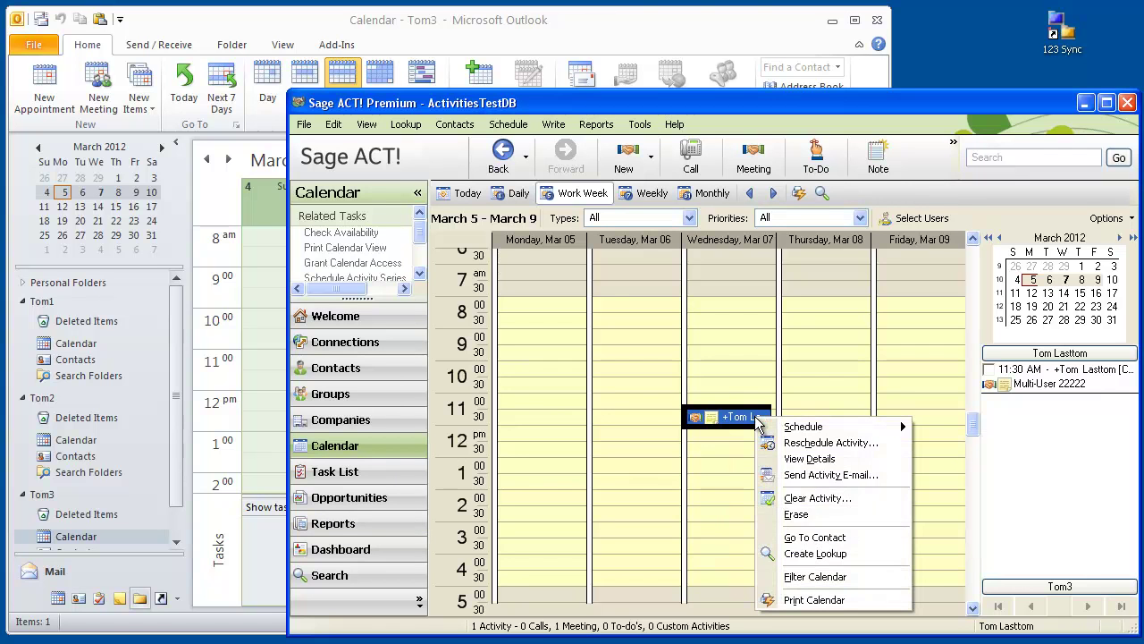
pyautogui.click(821, 514)
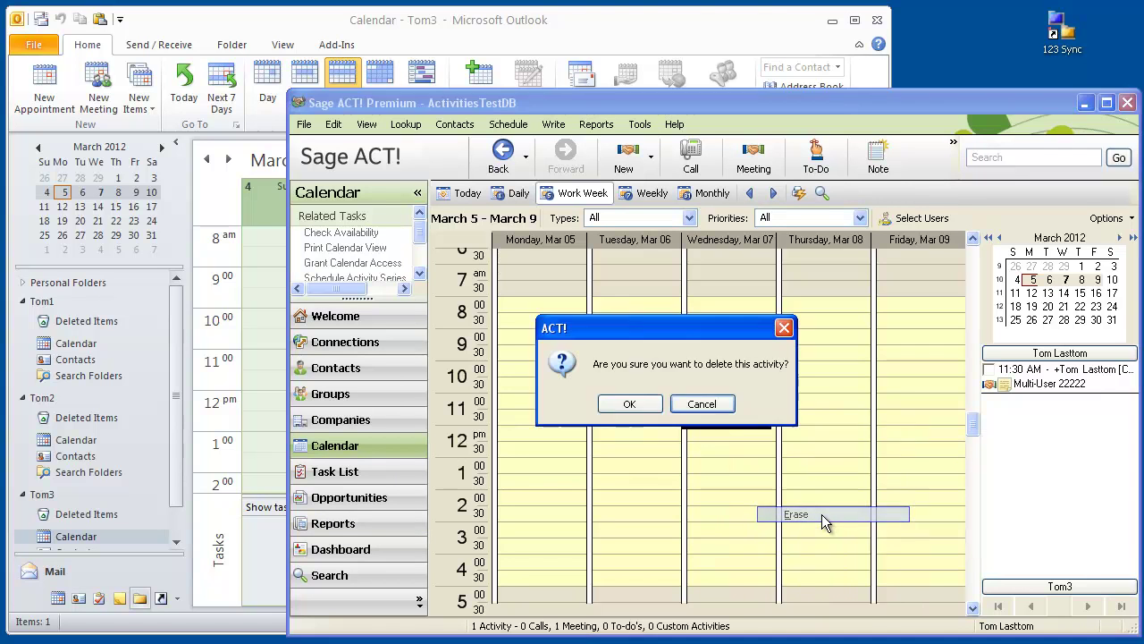
pyautogui.click(629, 404)
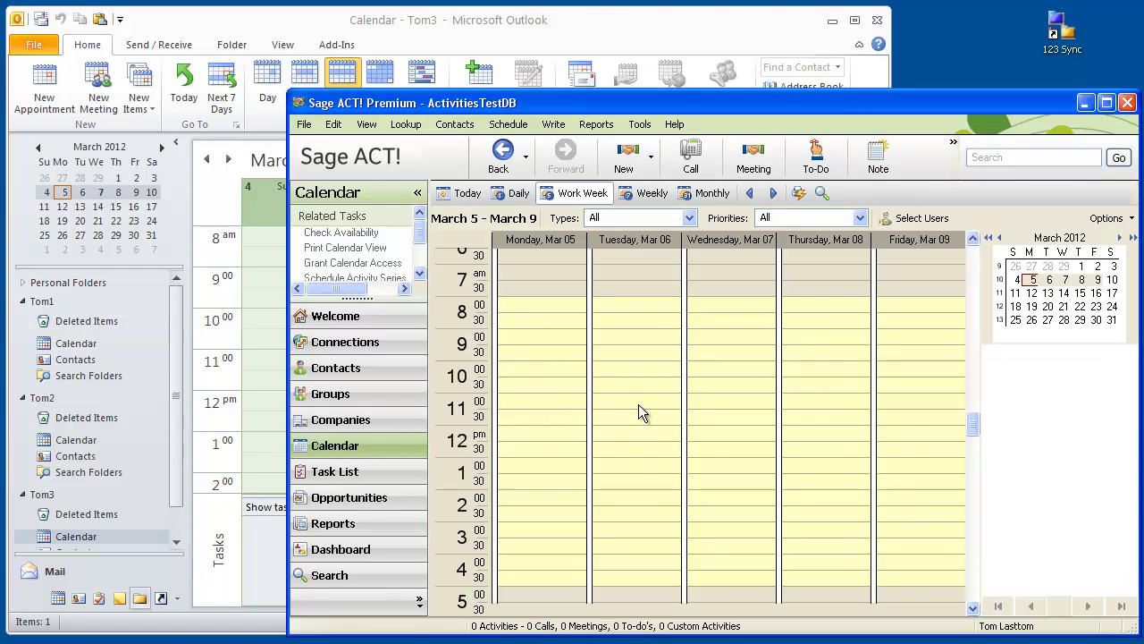
pyautogui.doubleClick(1053, 36)
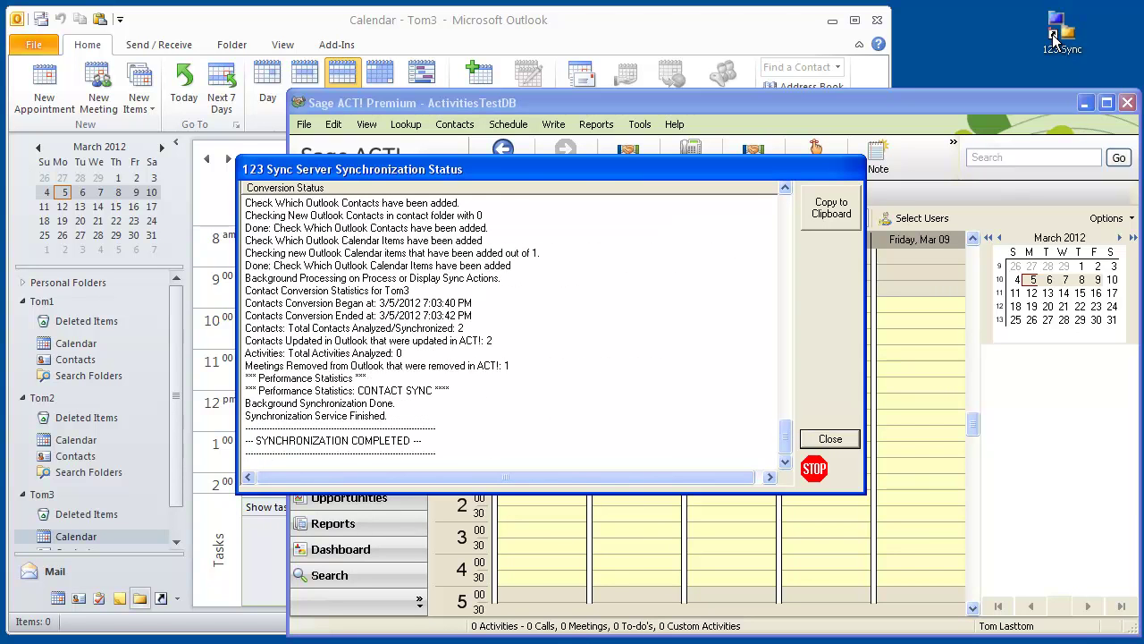
pyautogui.click(844, 439)
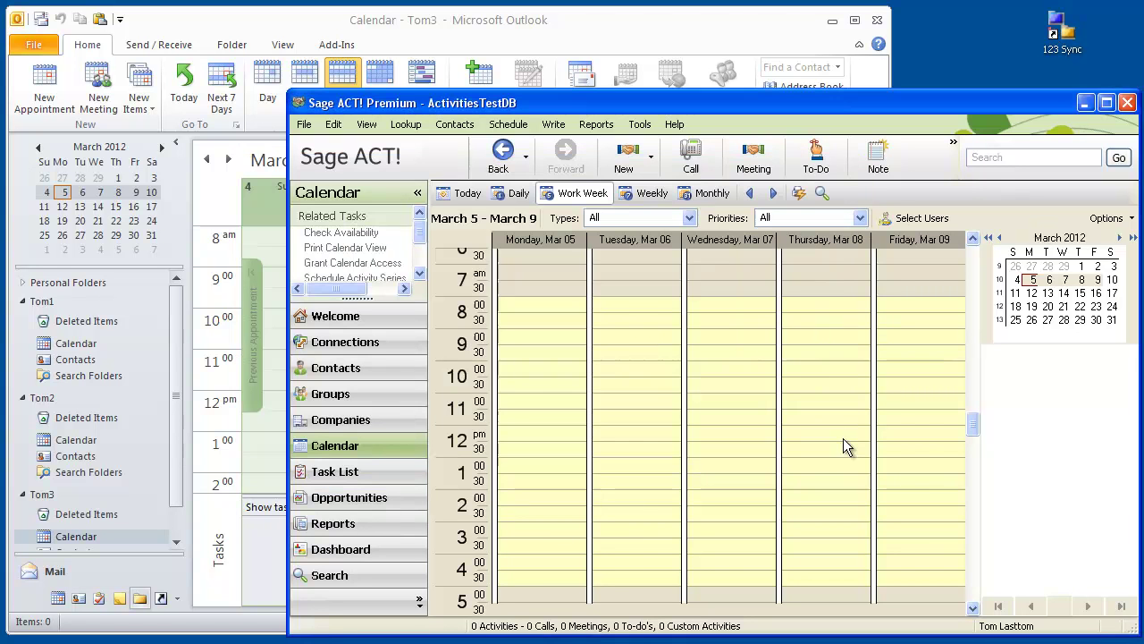
# - Switch to Outlook and check the Tom1, Tom2 and Tom3 calendars for the erased meeting
pyautogui.click(755, 34)
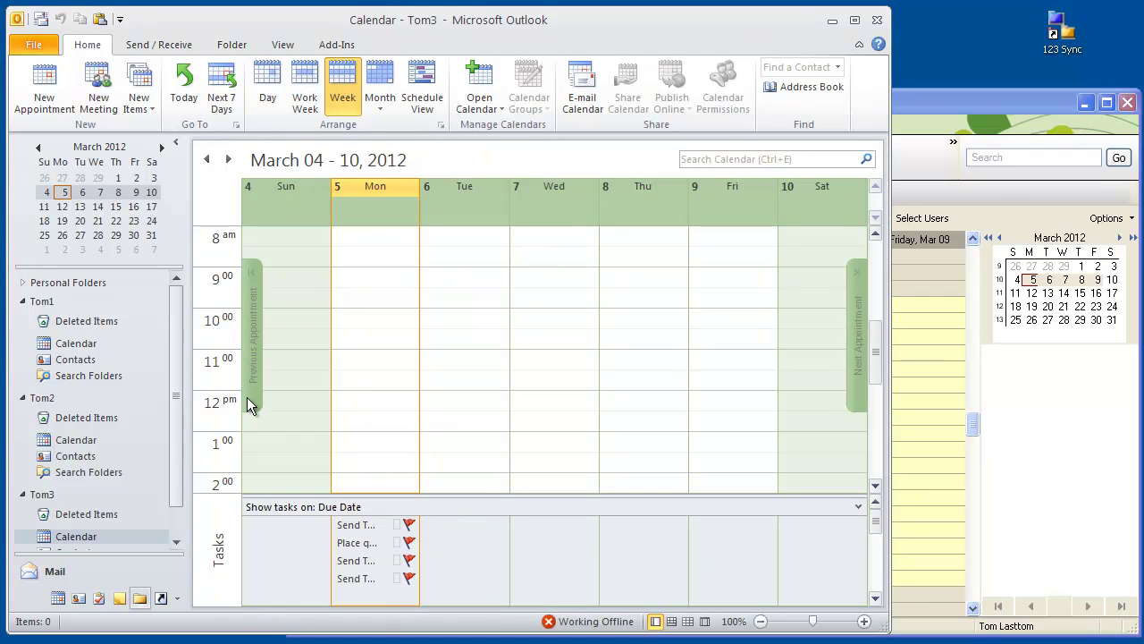
pyautogui.click(82, 345)
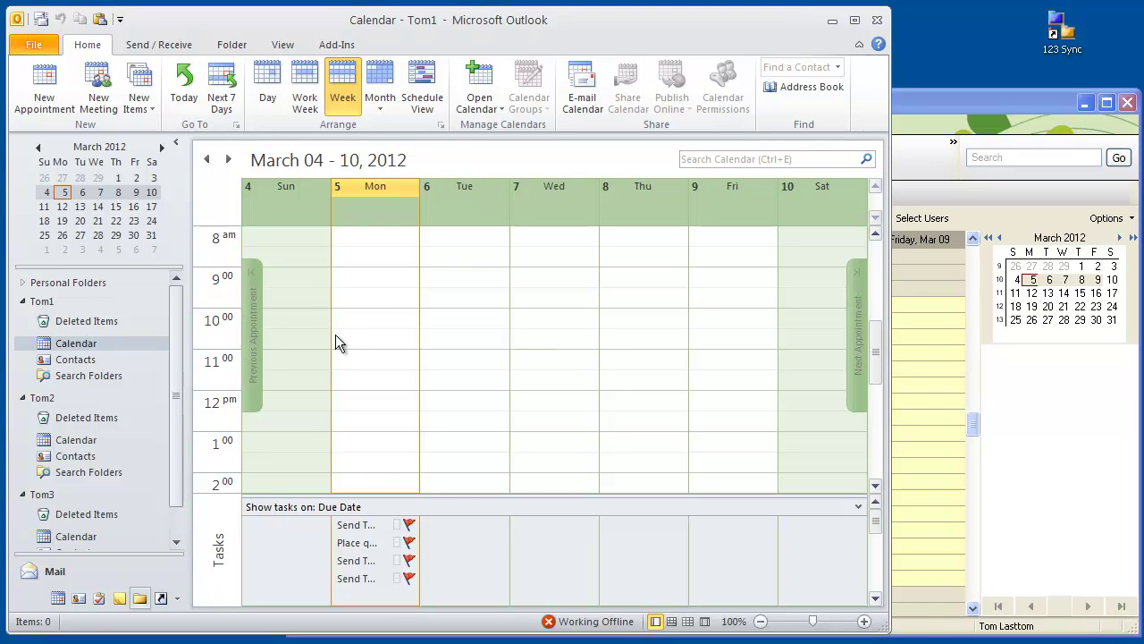
pyautogui.click(75, 441)
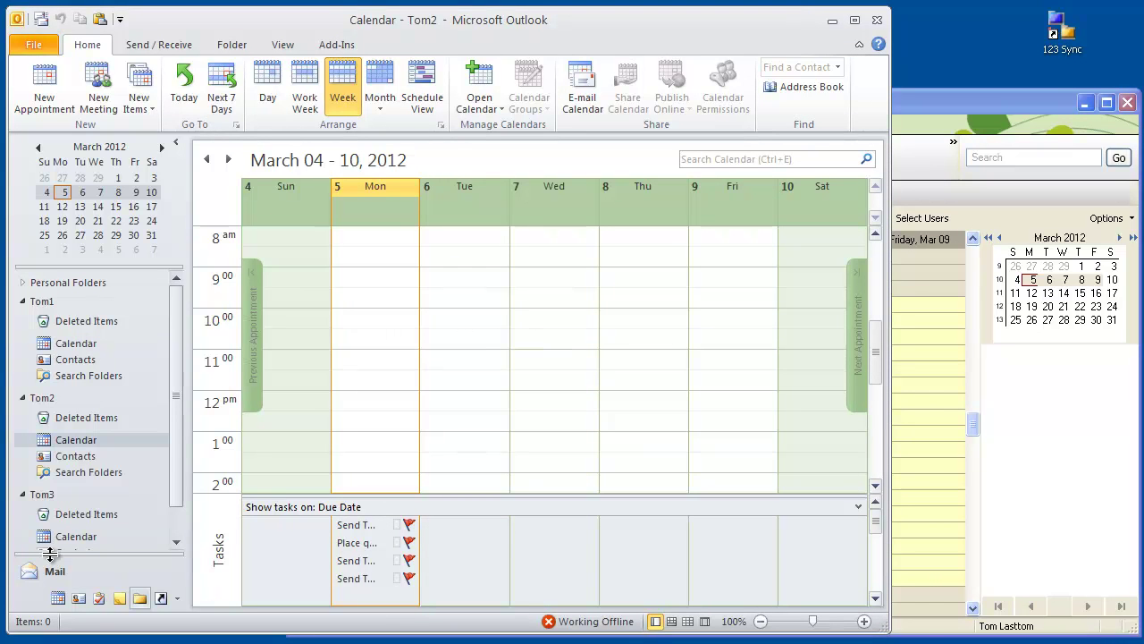
pyautogui.click(63, 538)
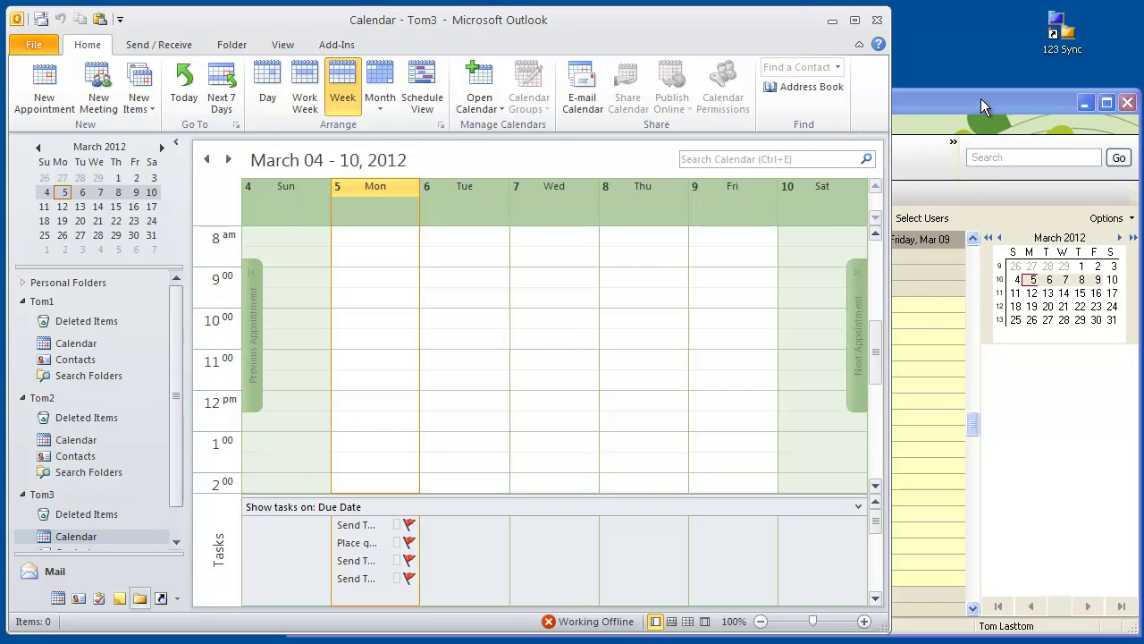
# - Switch to Sage ACT! and set up a new meeting for Monday 3/5/2012 at 10:00 AM, adding Tom2 and Tom3 to its contacts
pyautogui.click(984, 107)
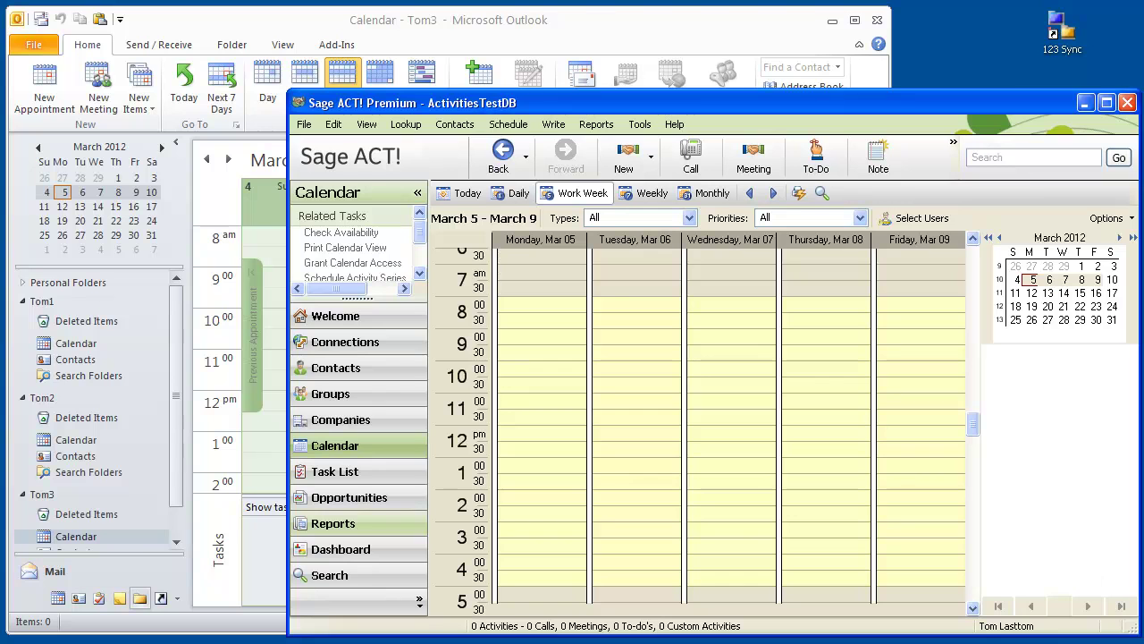
pyautogui.click(548, 370)
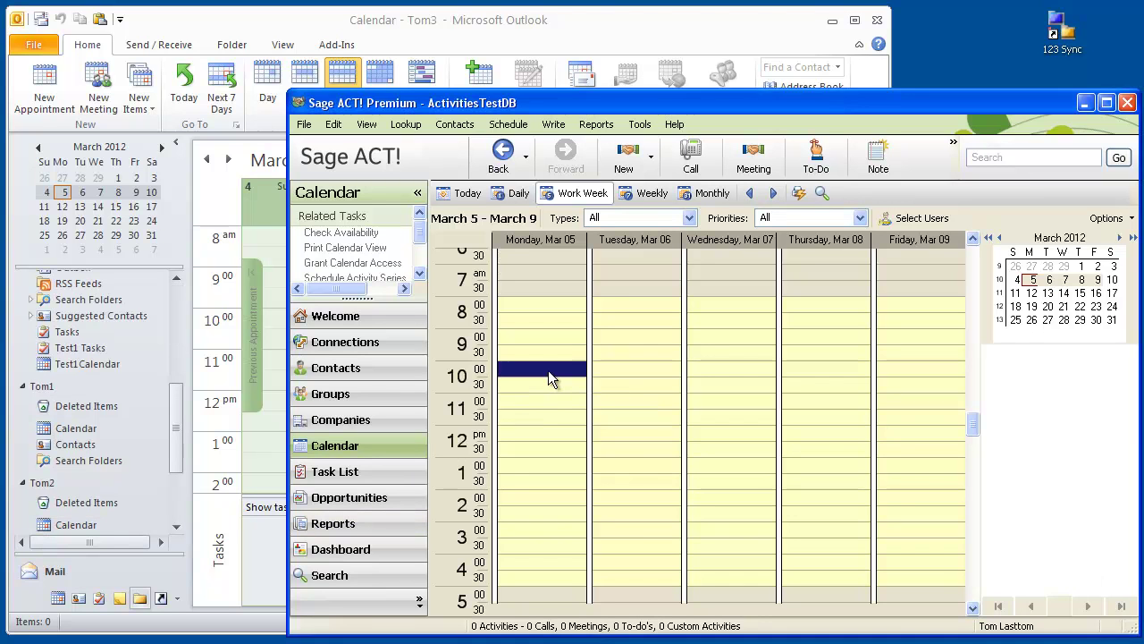
pyautogui.rightClick(548, 370)
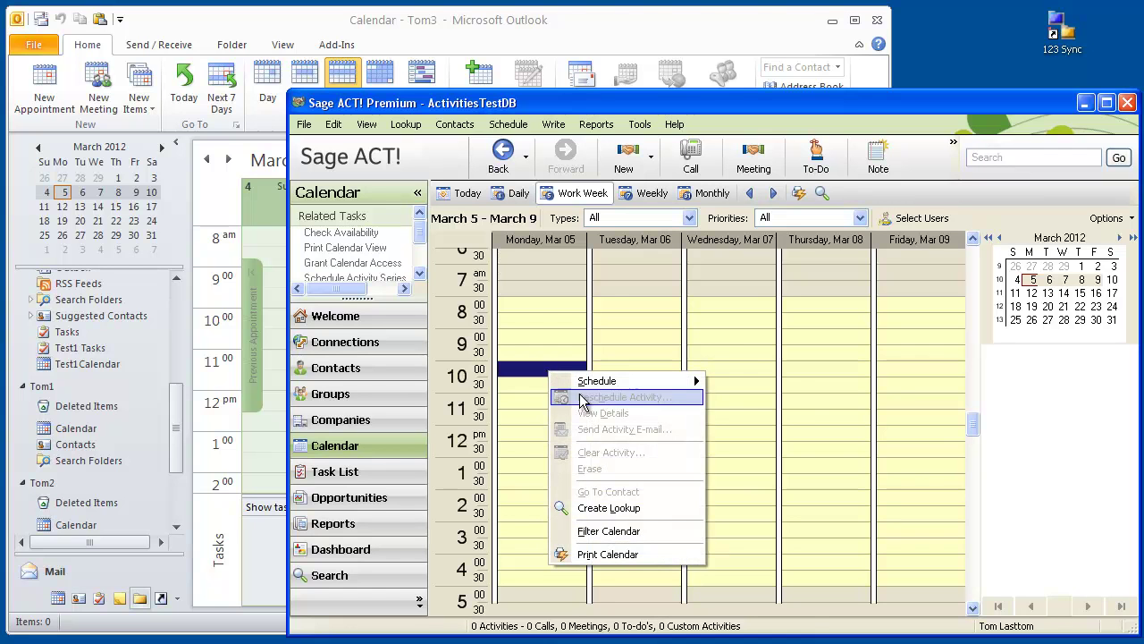
pyautogui.moveTo(597, 381)
pyautogui.click(756, 396)
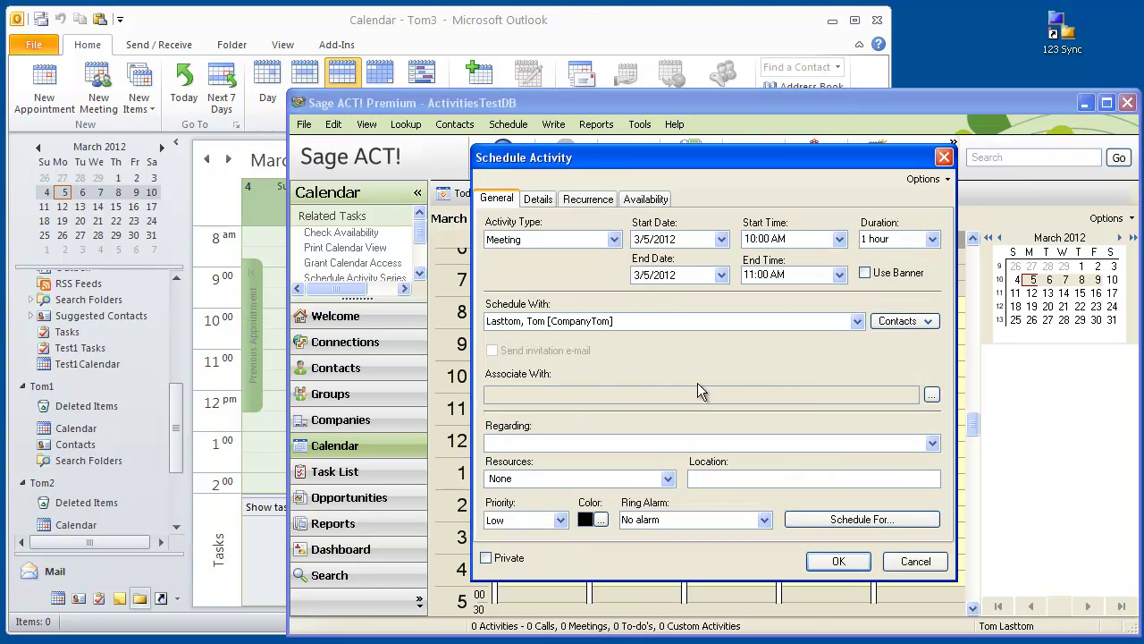
pyautogui.click(890, 325)
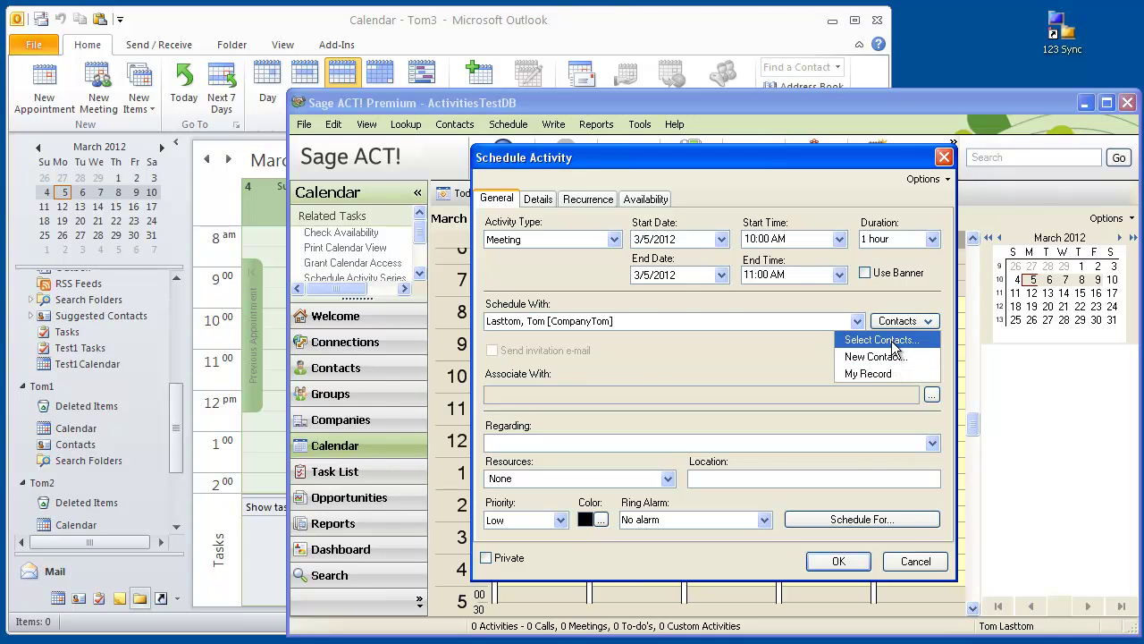
pyautogui.click(880, 340)
pyautogui.moveTo(437, 383); pyautogui.dragTo(436, 398)
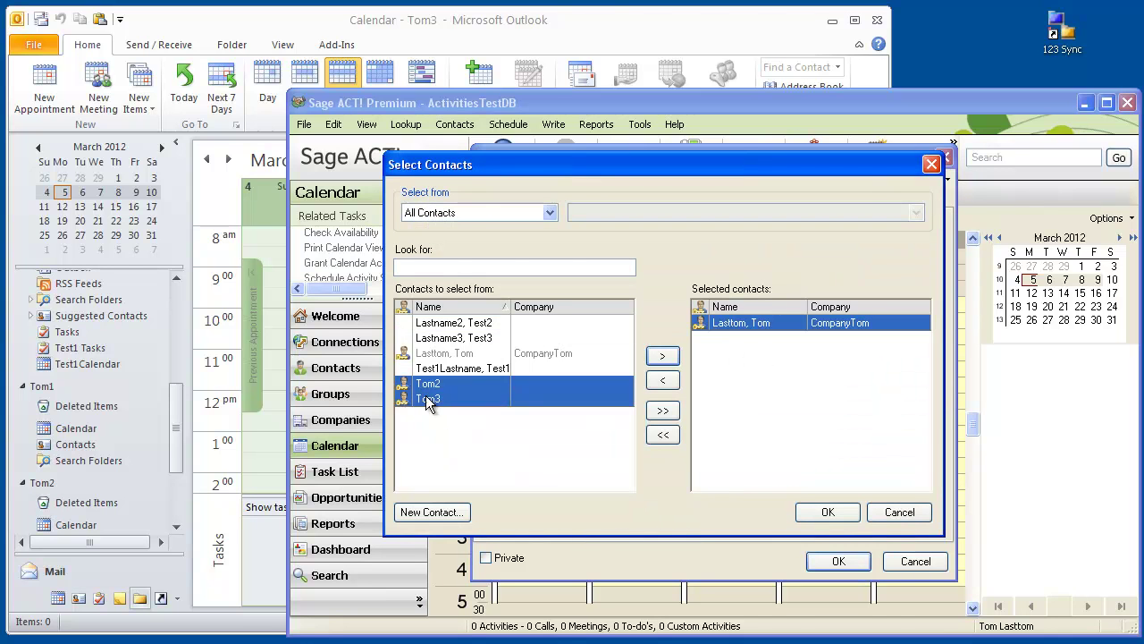
pyautogui.click(662, 357)
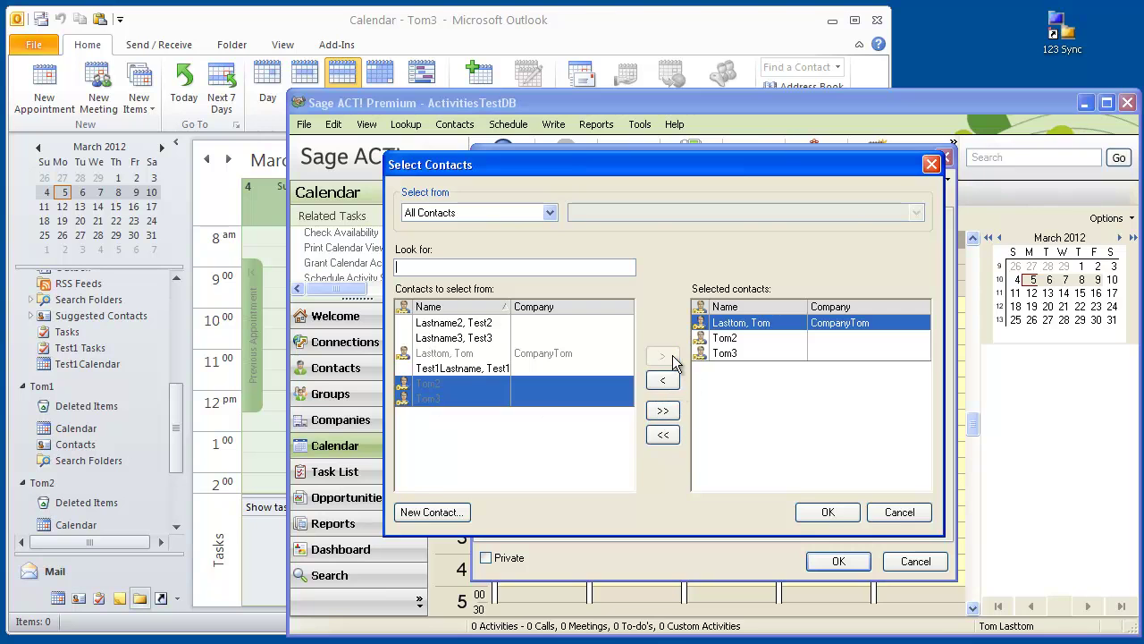
pyautogui.click(827, 511)
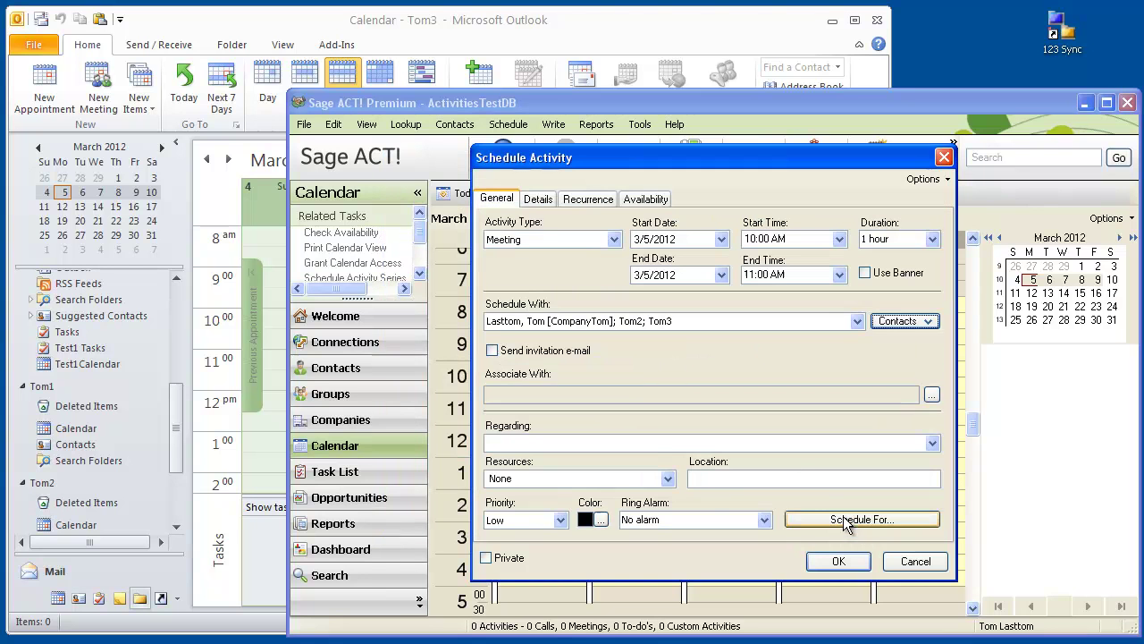
# - Make the new meeting recur daily, every 1 day with no end date, and save it
pyautogui.click(586, 199)
pyautogui.click(496, 256)
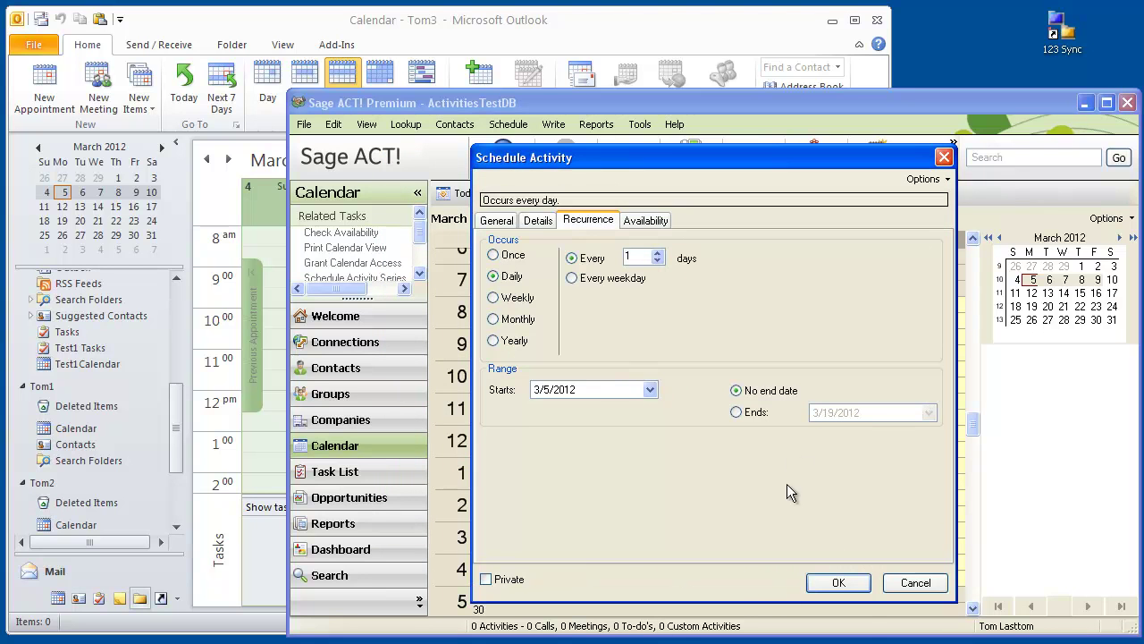
pyautogui.click(832, 582)
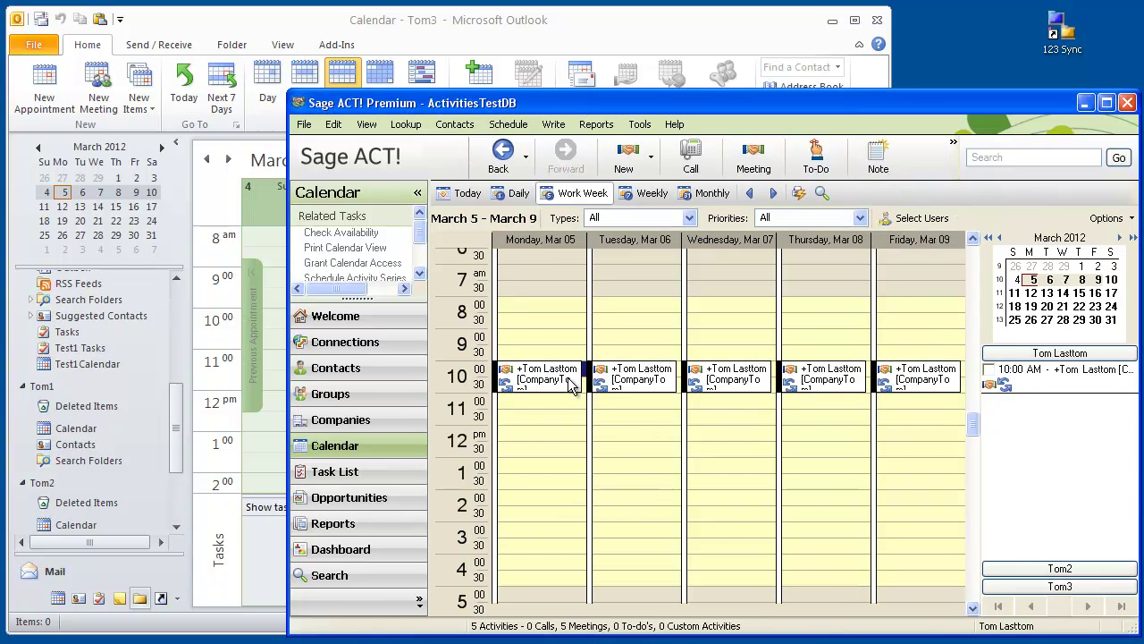
# - Set the recurring meeting's regarding text to "Recurring Event for ALL" for all occurrences
pyautogui.doubleClick(567, 377)
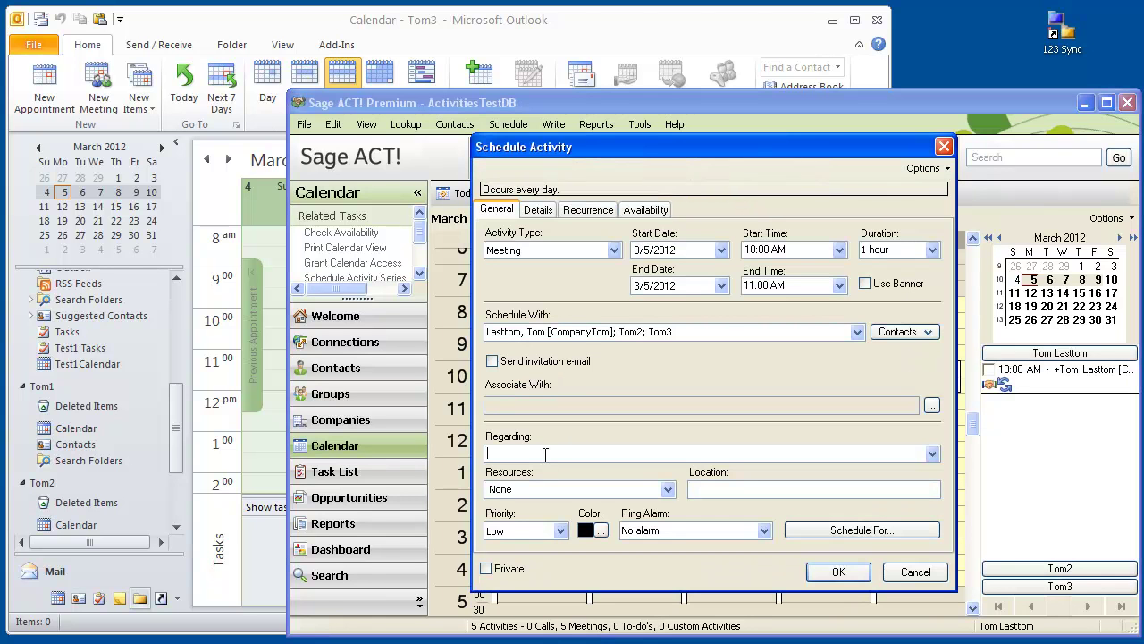
pyautogui.write('Recurring Event for ALL')
pyautogui.click(842, 573)
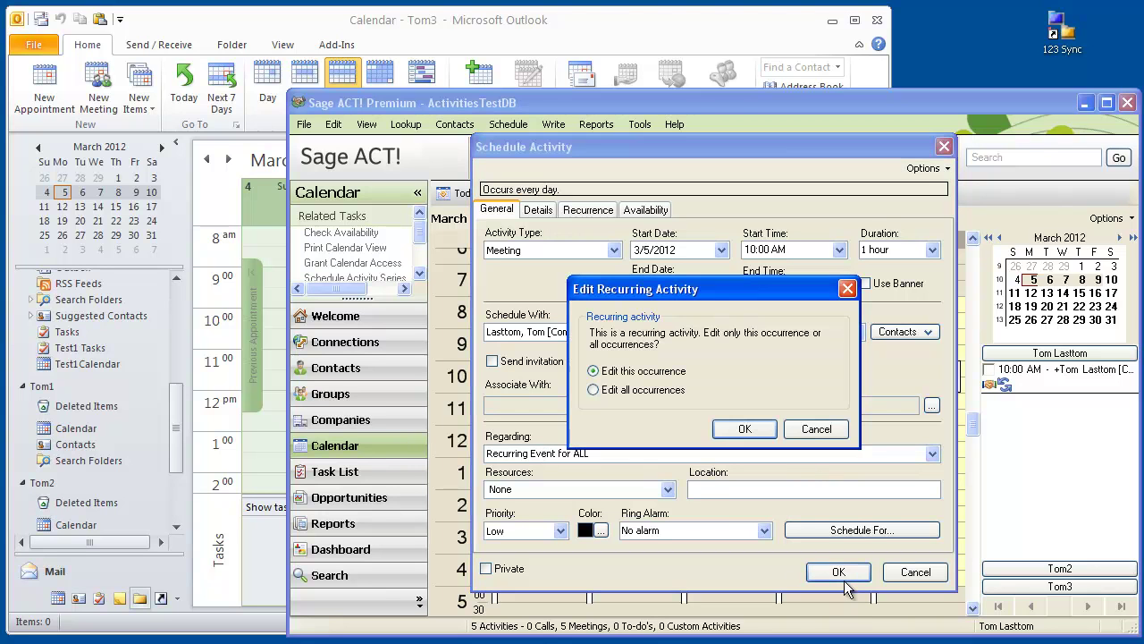
pyautogui.click(593, 390)
pyautogui.click(745, 429)
# - Check the single 3/6/2012 occurrence of the recurring meeting without changing it, and run 123 Sync to completion
pyautogui.doubleClick(649, 379)
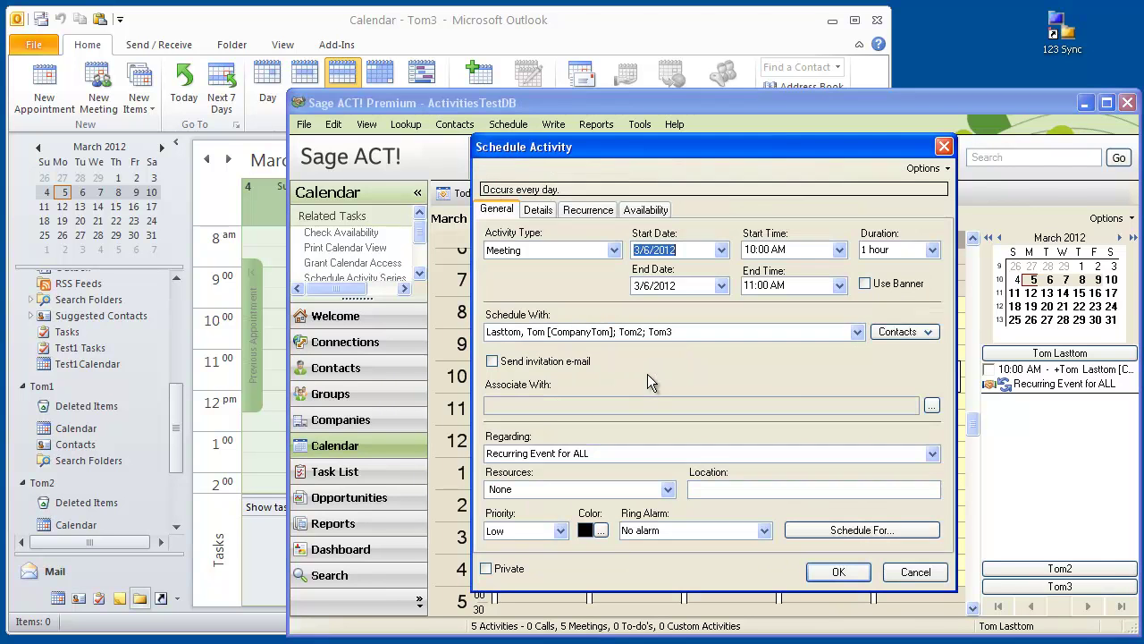
pyautogui.click(920, 574)
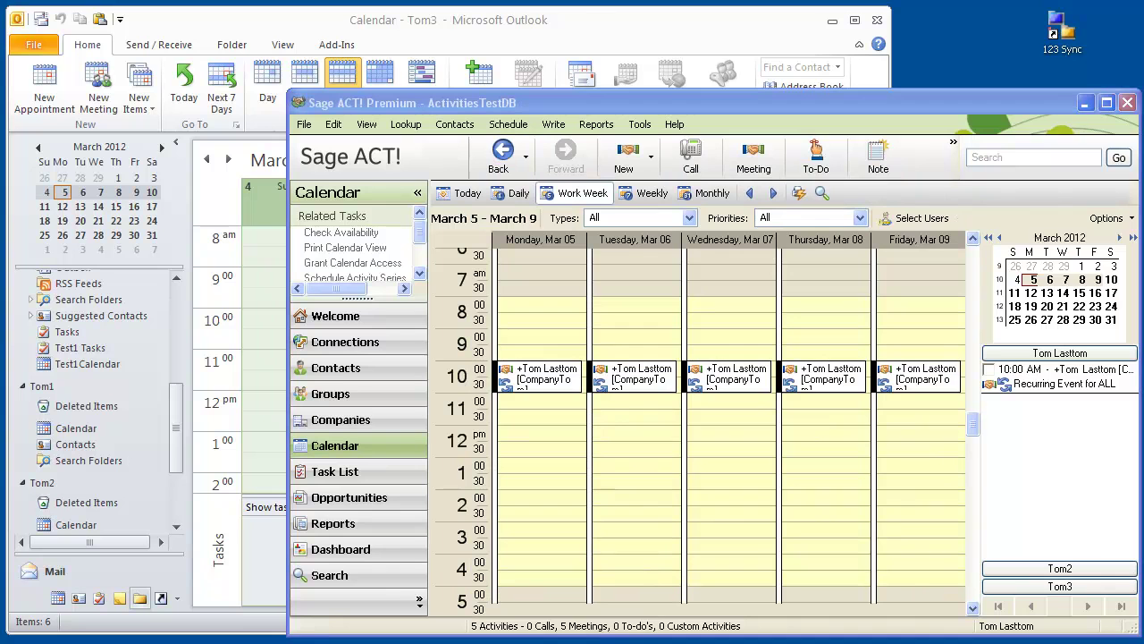
pyautogui.doubleClick(1067, 43)
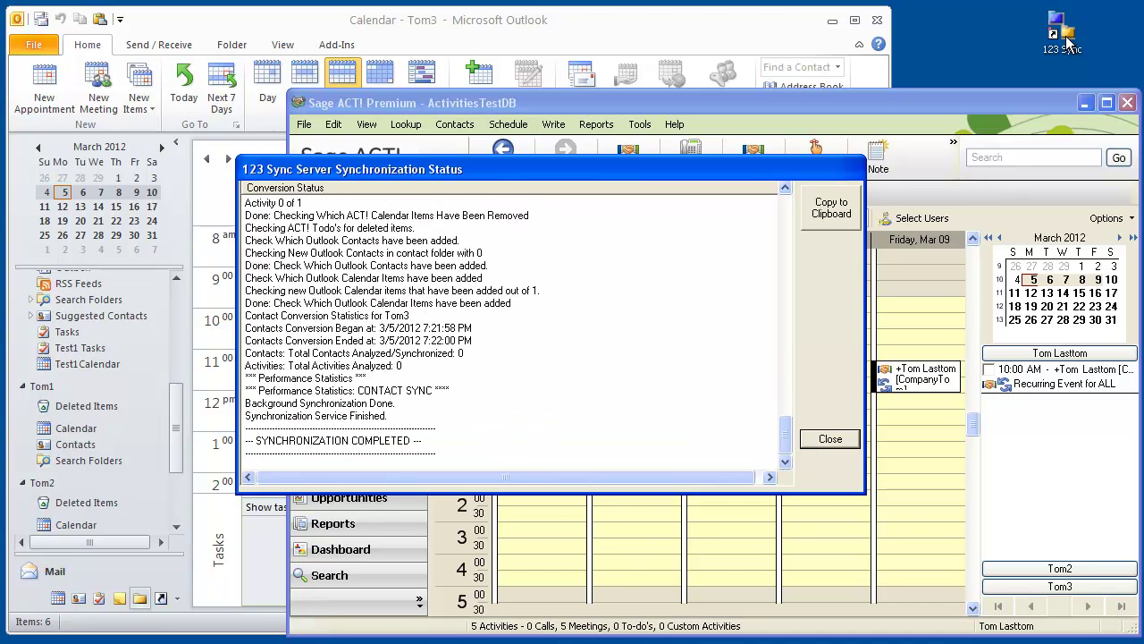
pyautogui.click(830, 439)
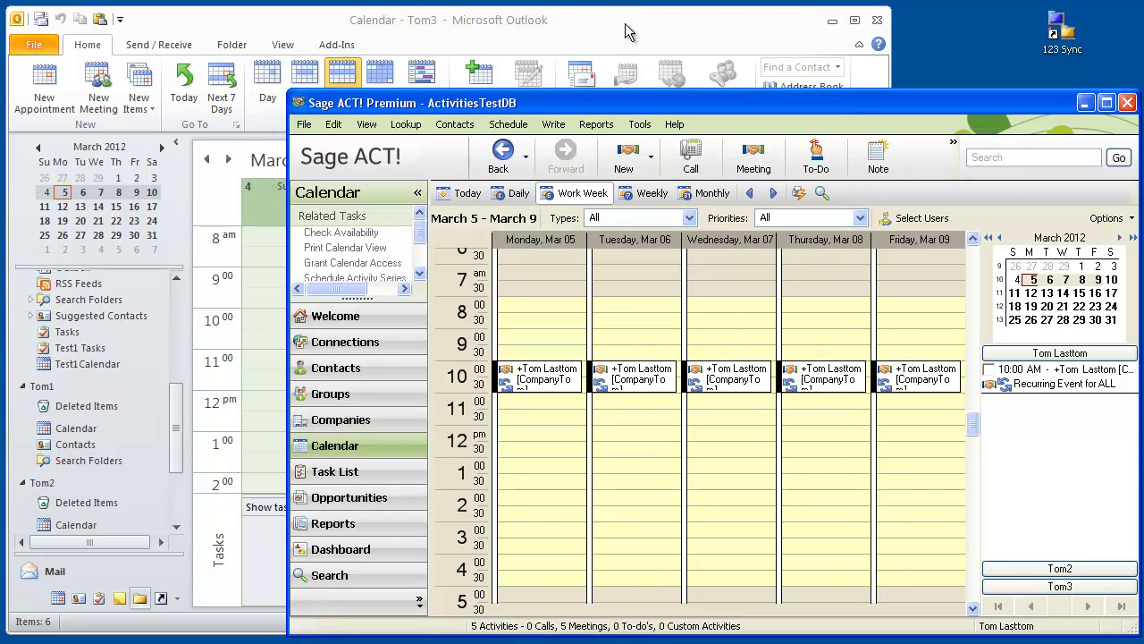
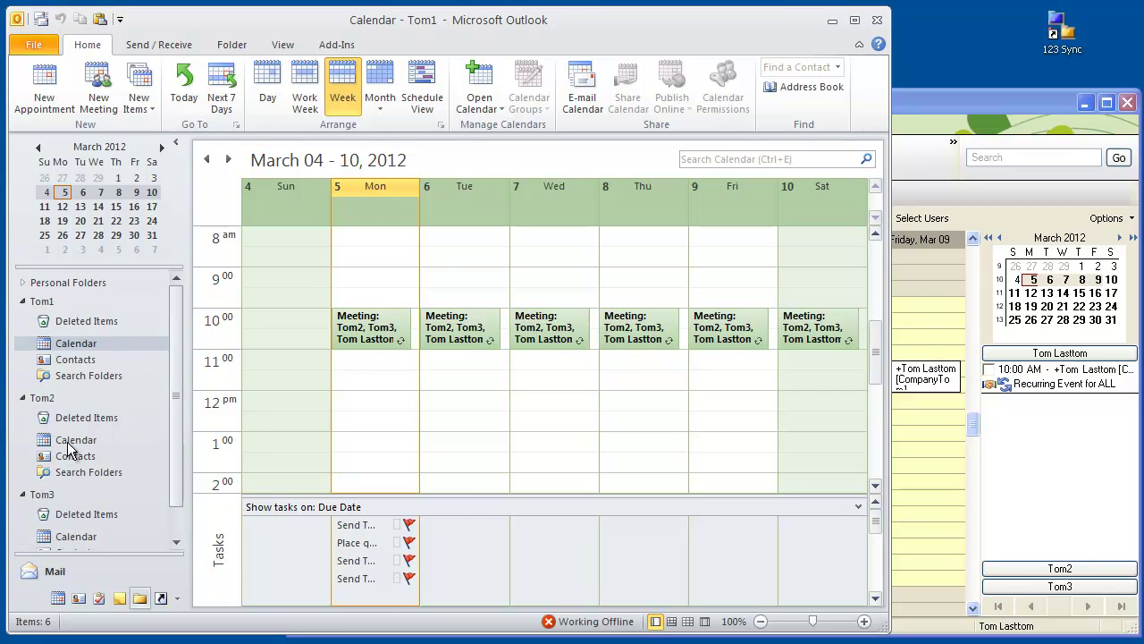
# - Switch to Outlook and check the Tom1, Tom2 and Tom3 calendars for the daily recurring meeting
pyautogui.click(75, 442)
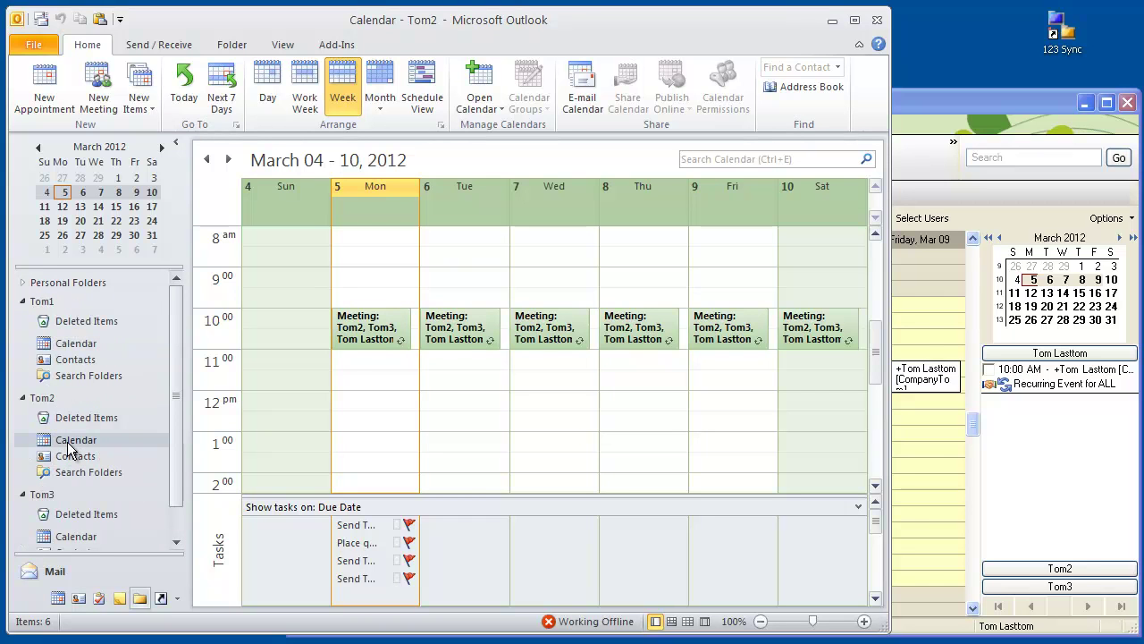
pyautogui.click(178, 543)
pyautogui.click(77, 524)
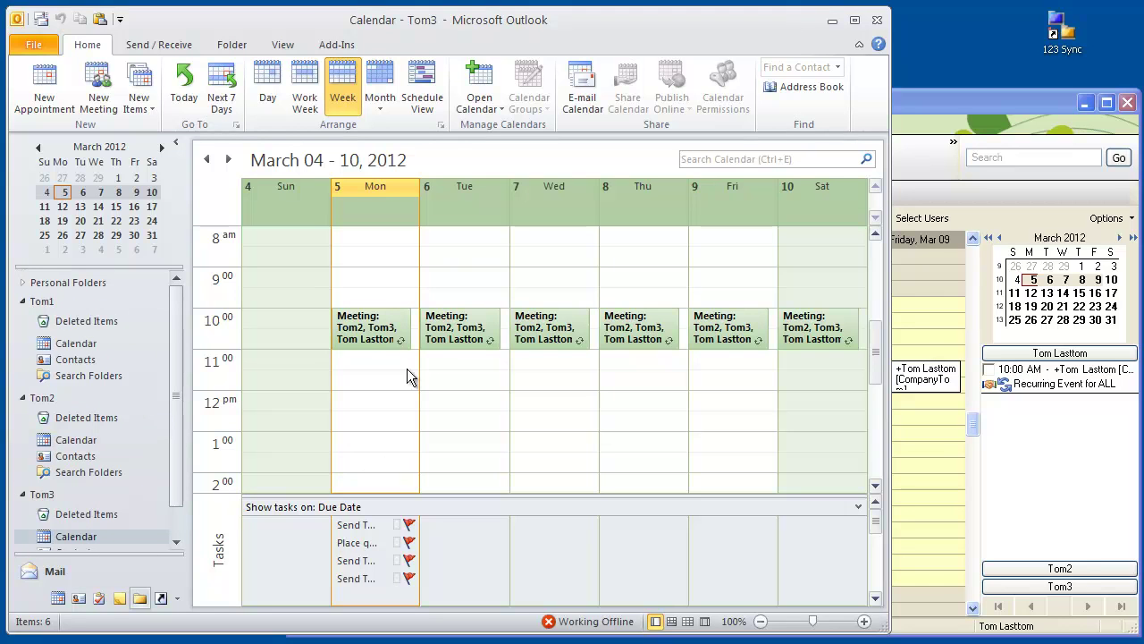
# - Delete only the Tuesday 3/6 and Thursday 3/8 occurrences of the recurring meeting from Tom3's Outlook calendar
pyautogui.click(464, 338)
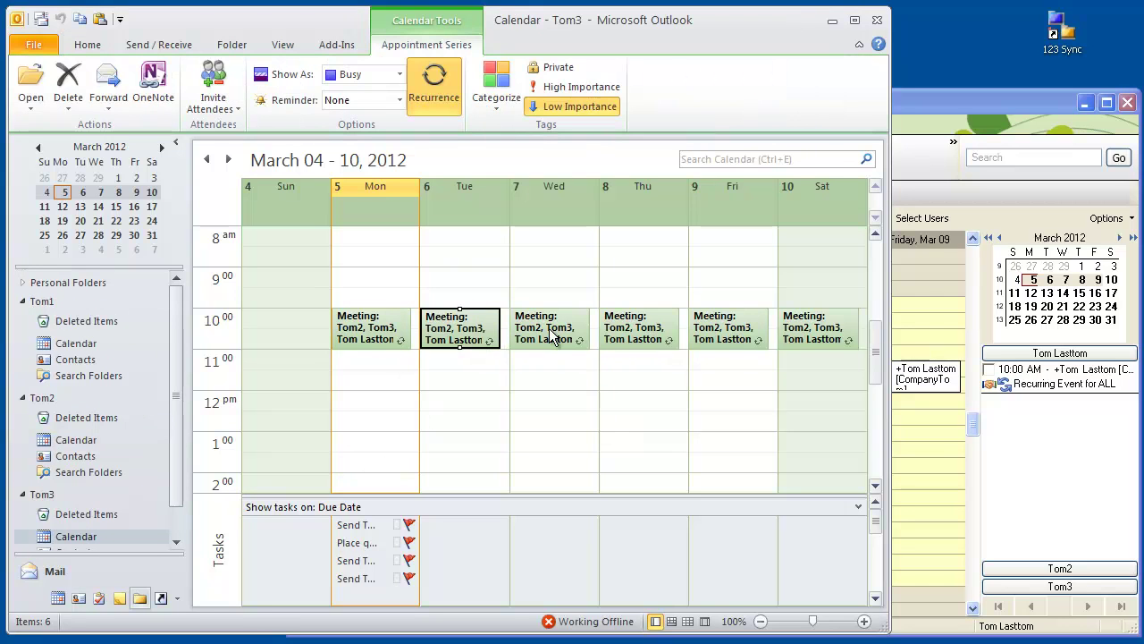
pyautogui.rightClick(470, 338)
pyautogui.moveTo(547, 521)
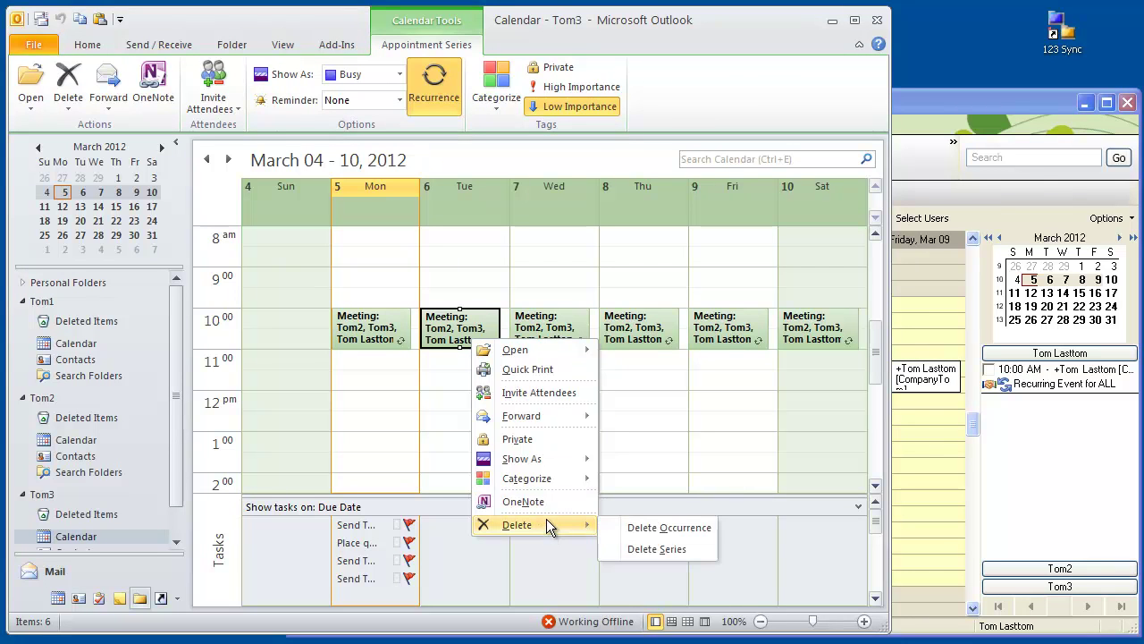
pyautogui.click(666, 530)
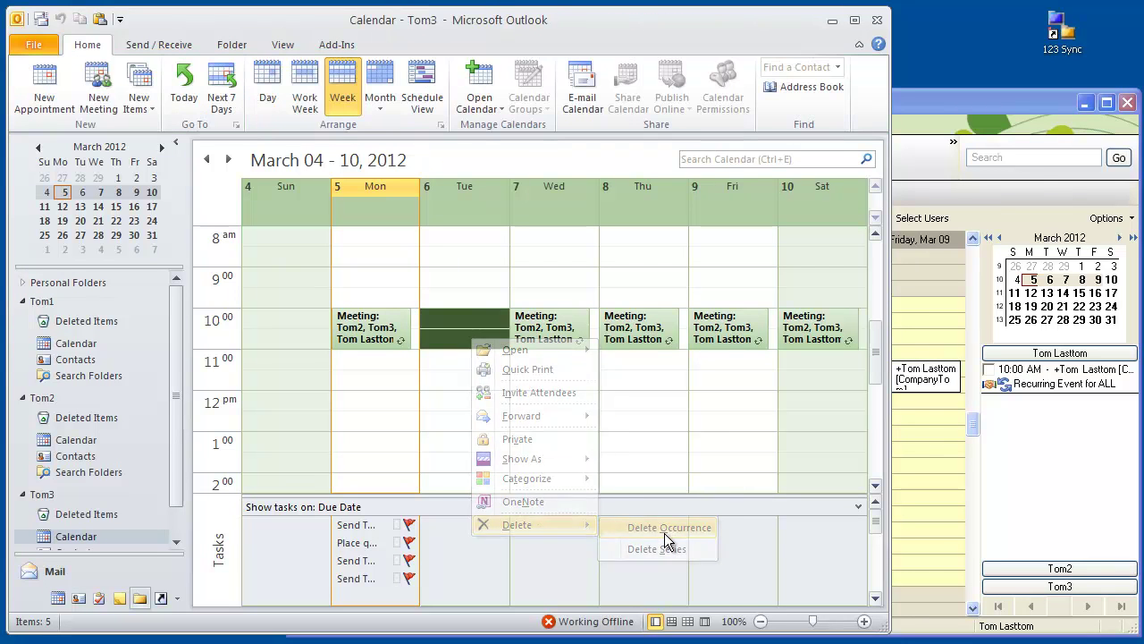
pyautogui.rightClick(630, 335)
pyautogui.moveTo(681, 516)
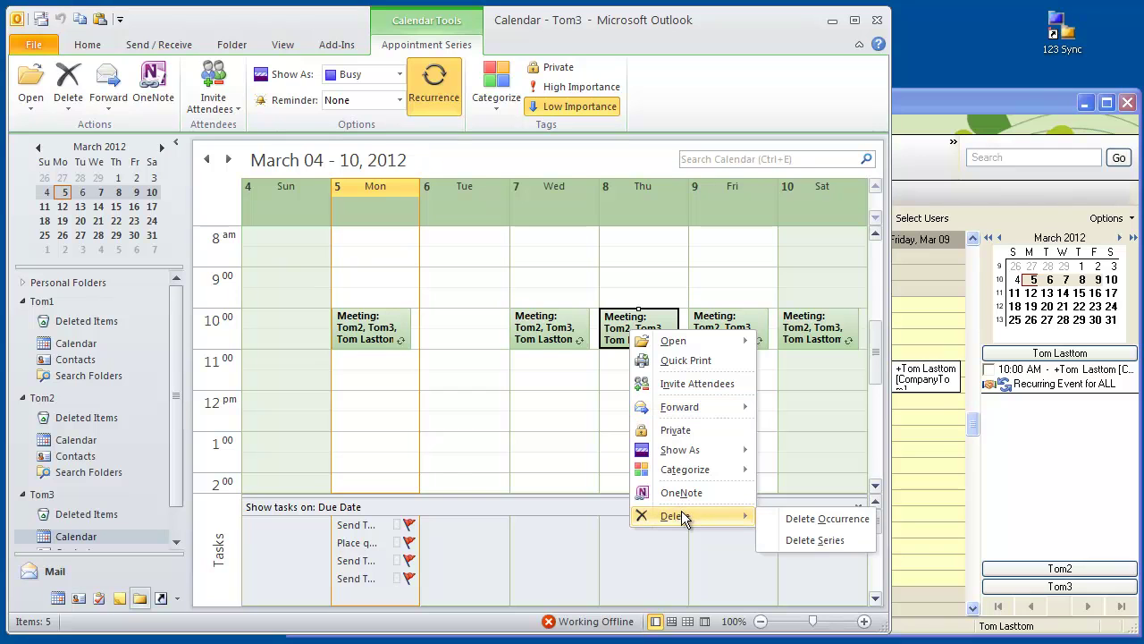
pyautogui.click(842, 521)
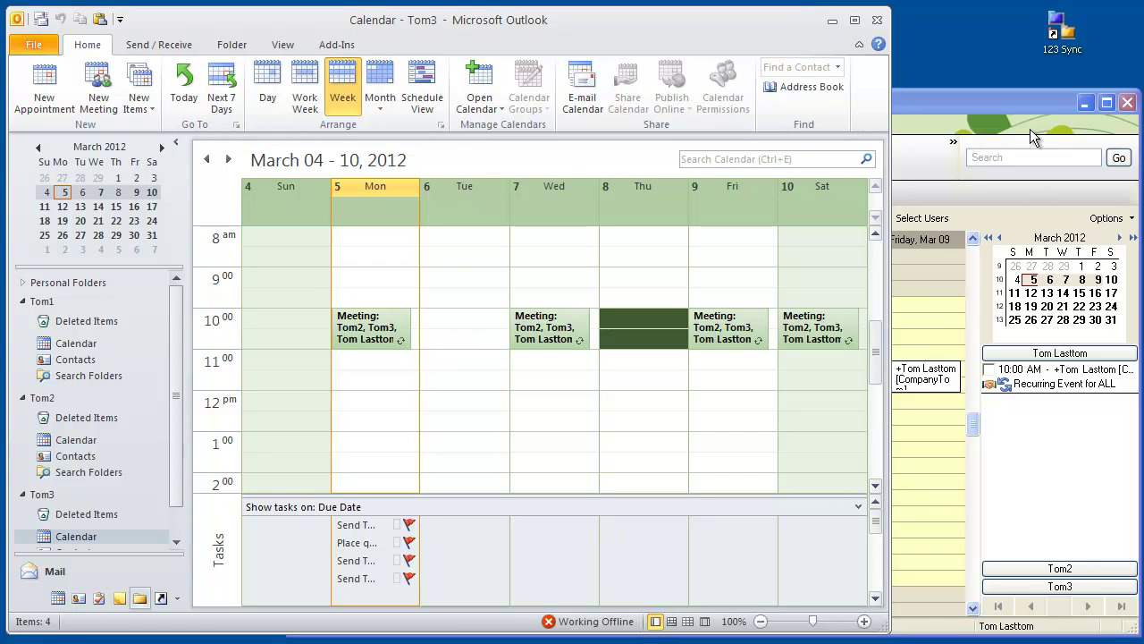
# - Run 123 Sync and switch to Sage ACT! to check its work-week calendar for the two deleted occurrences
pyautogui.doubleClick(1067, 31)
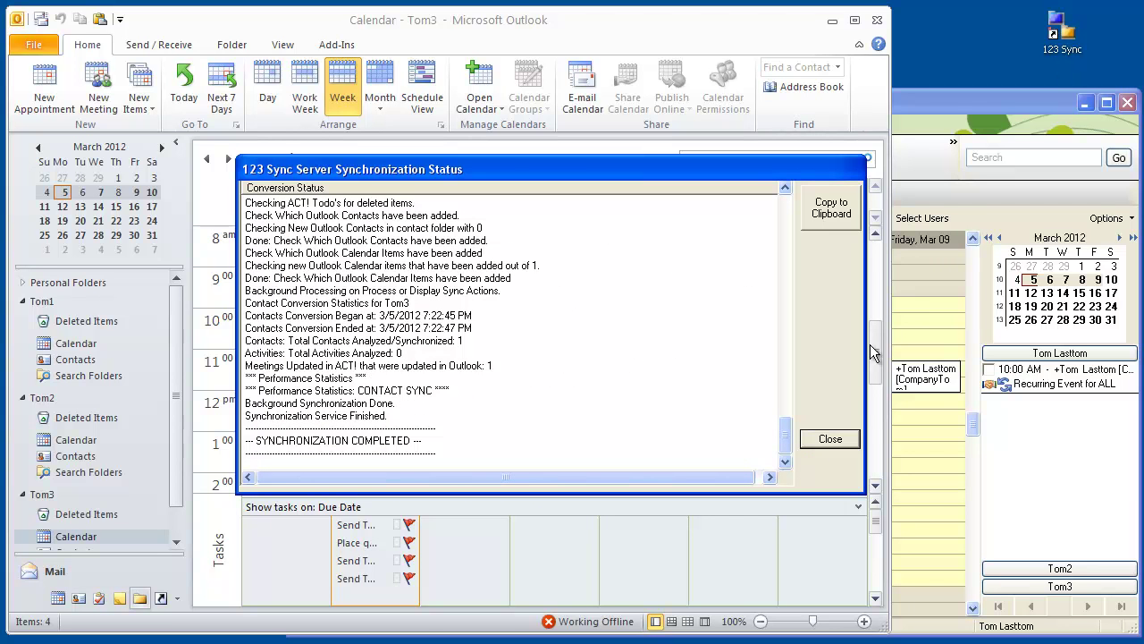
pyautogui.click(840, 439)
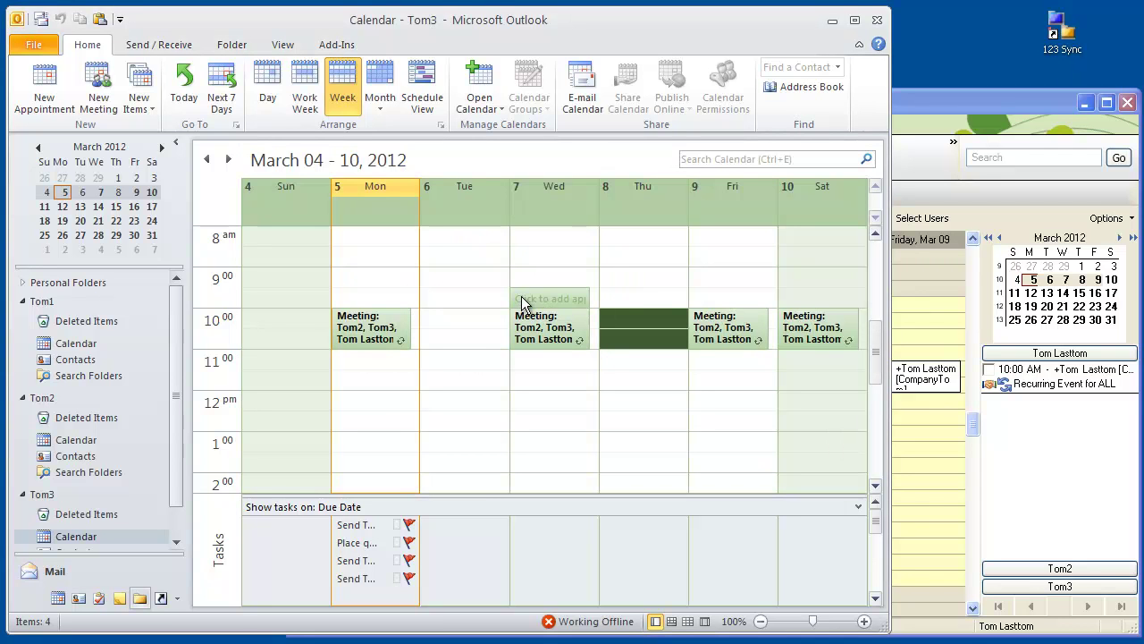
pyautogui.click(950, 114)
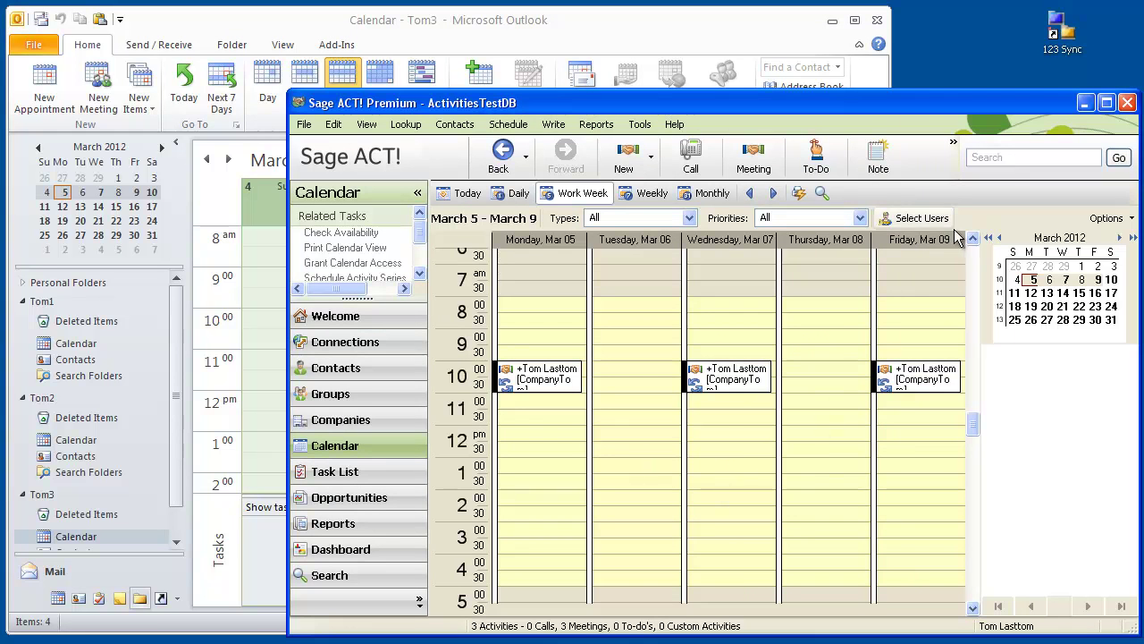
# - Run 123 Sync again and check the Tom1 and Tom3 calendars in Outlook for the deleted occurrences
pyautogui.doubleClick(1068, 36)
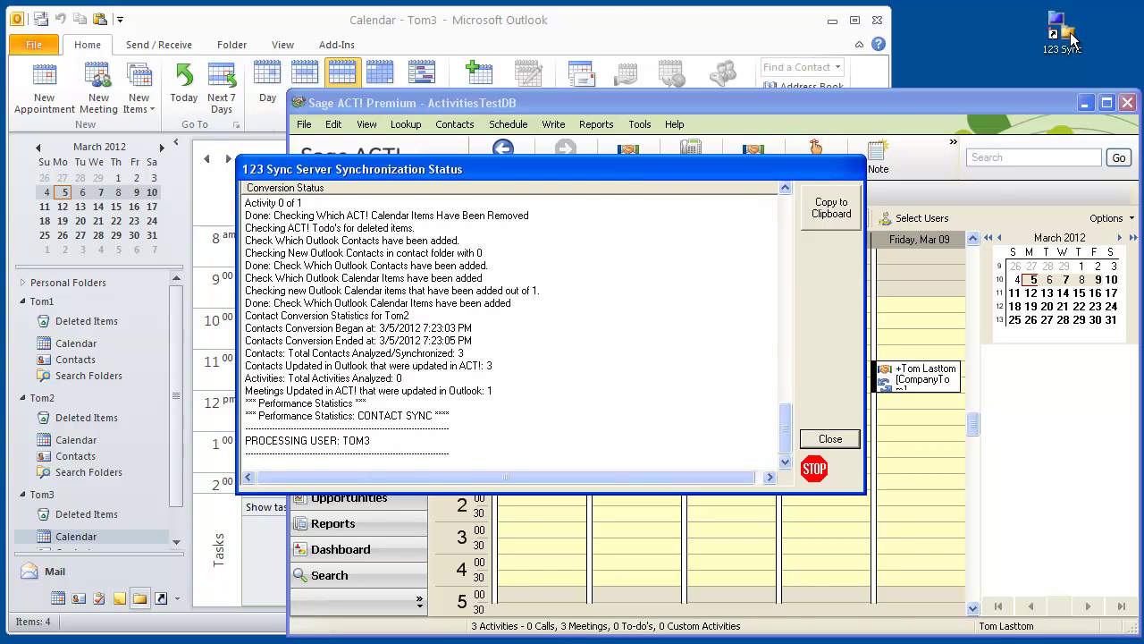
pyautogui.click(830, 440)
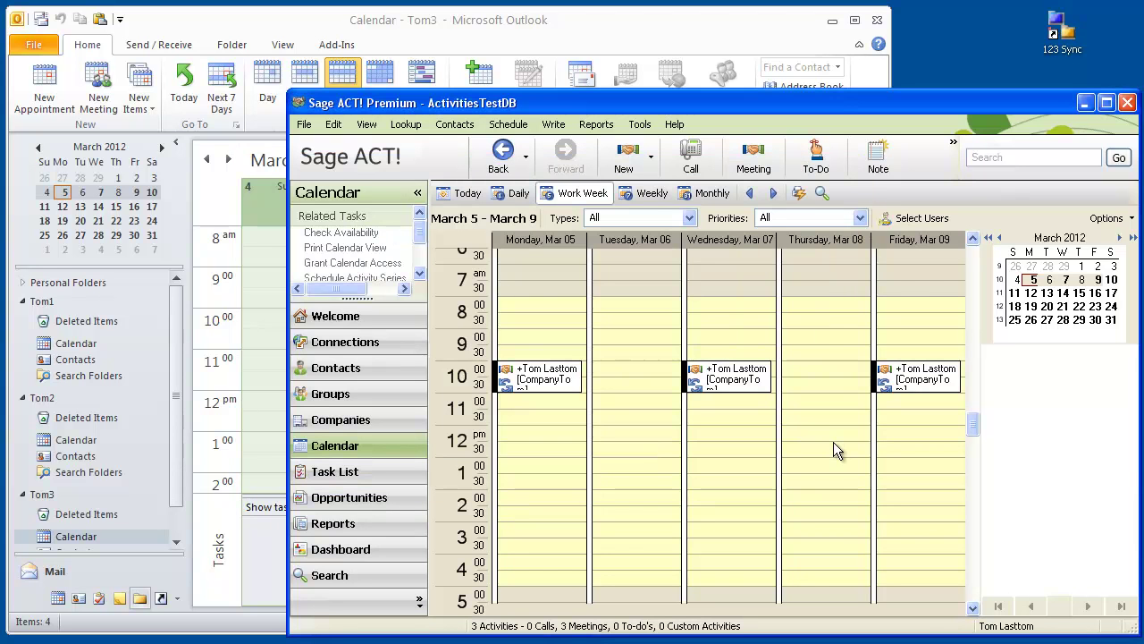
pyautogui.click(75, 345)
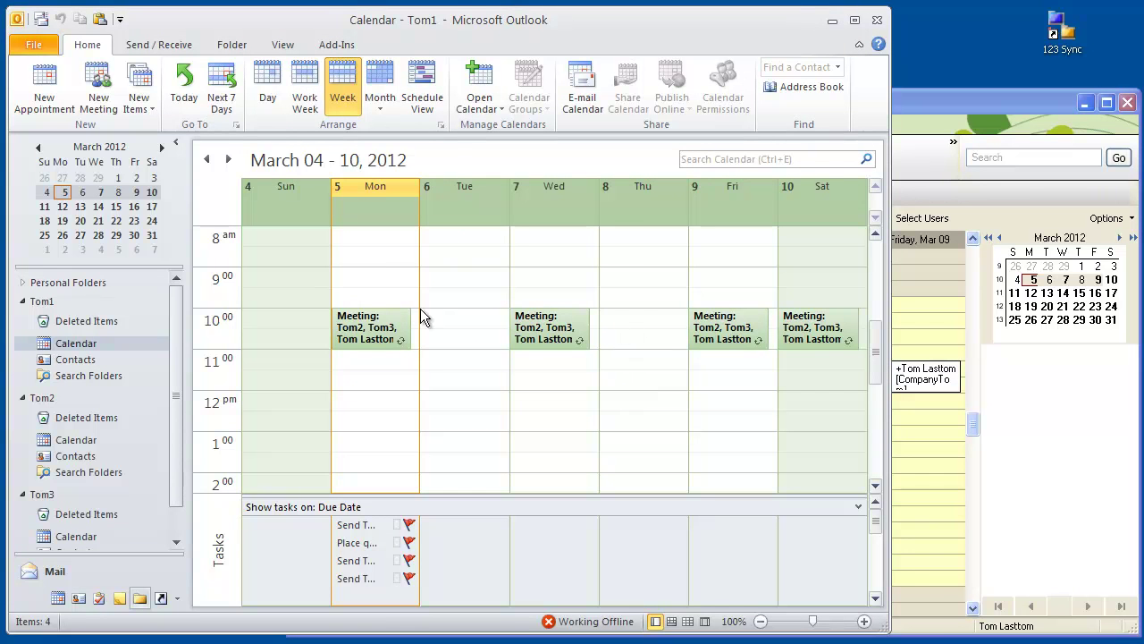
pyautogui.click(176, 541)
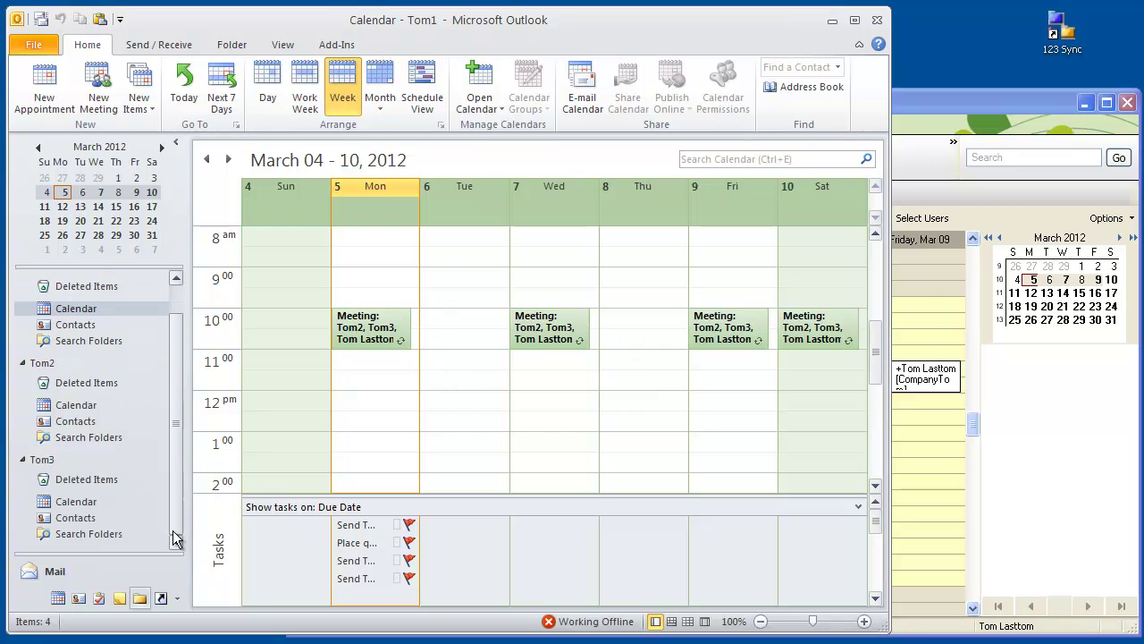
pyautogui.click(75, 503)
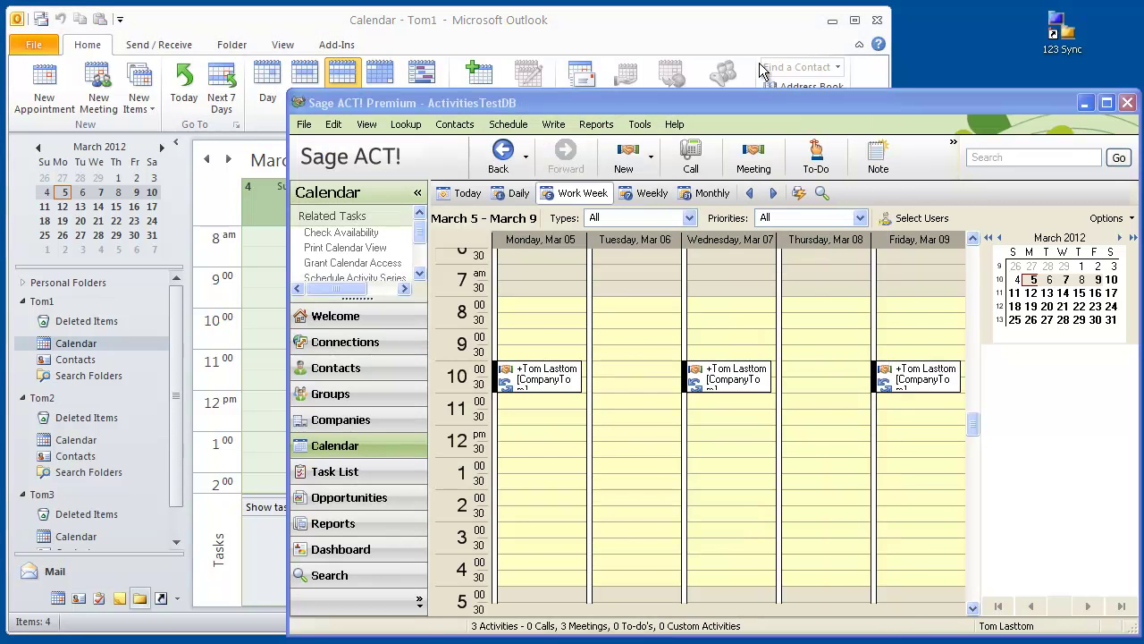
# - Compare Tom1's Outlook calendar with the Sage ACT! work-week calendar, ending in Outlook
pyautogui.click(732, 26)
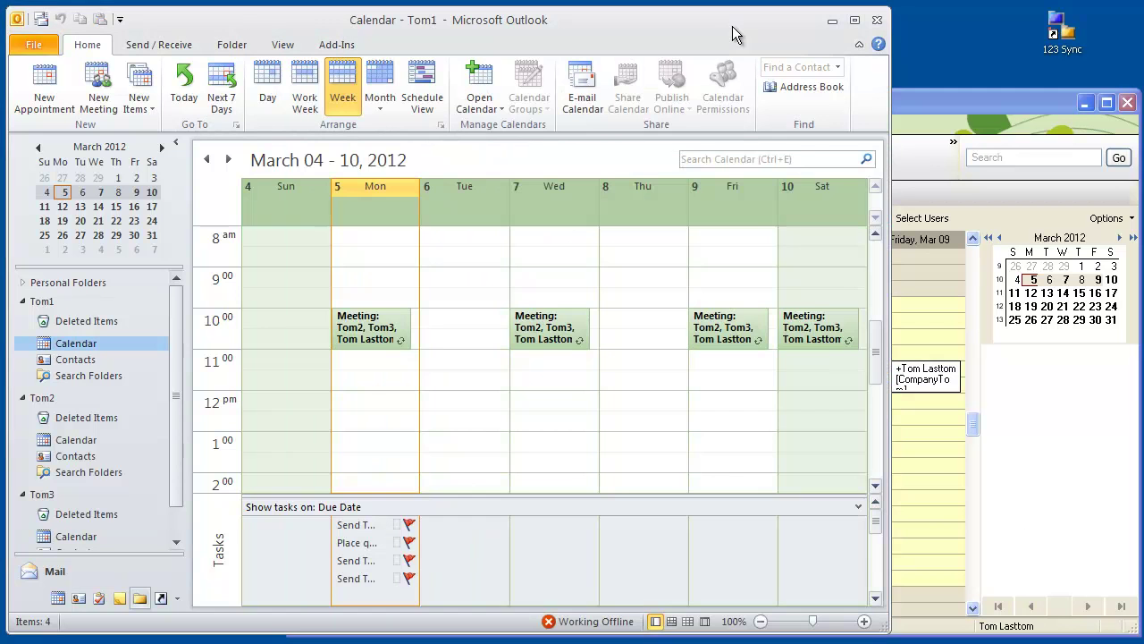
pyautogui.click(930, 98)
pyautogui.hotkey('alt', 'Tab')
pyautogui.click(909, 102)
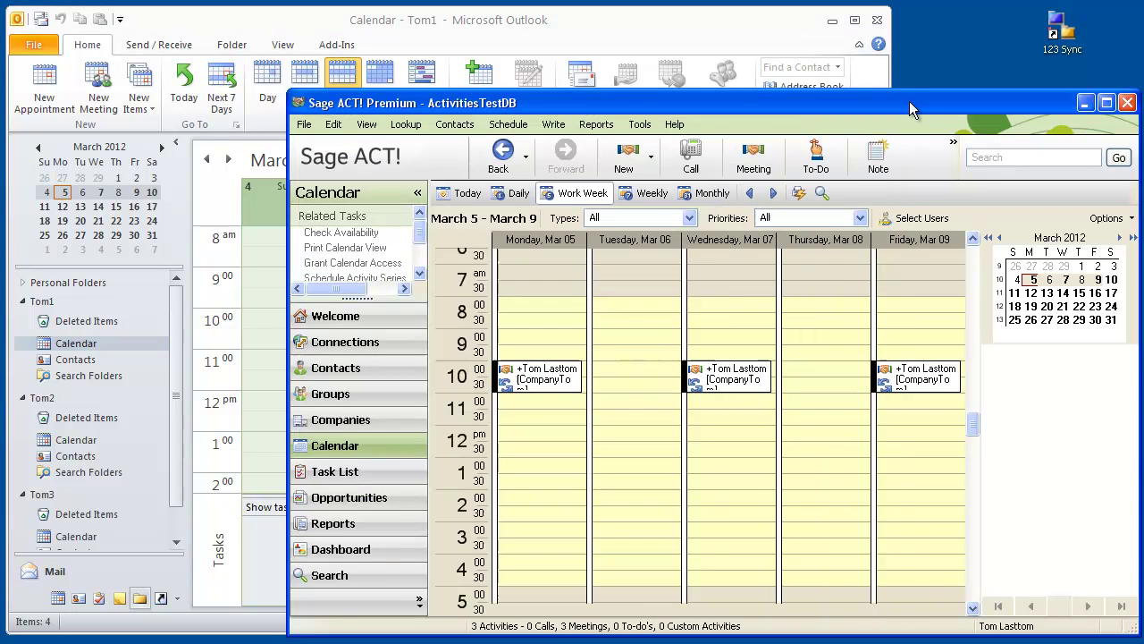
pyautogui.hotkey('alt', 'Tab')
pyautogui.click(906, 101)
pyautogui.click(791, 25)
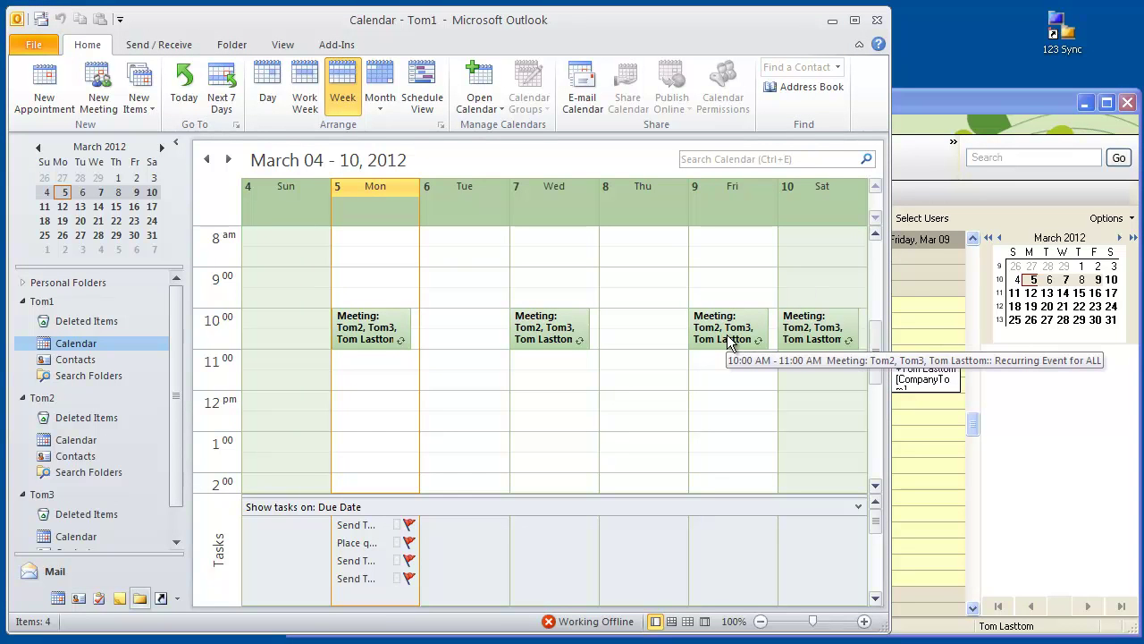
# - In Tom1's Outlook calendar, change only the Wednesday 3/7/2012 occurrence's subject text from "Recurring Event for ALL" to "Changed and had fun" and save it
pyautogui.click(564, 340)
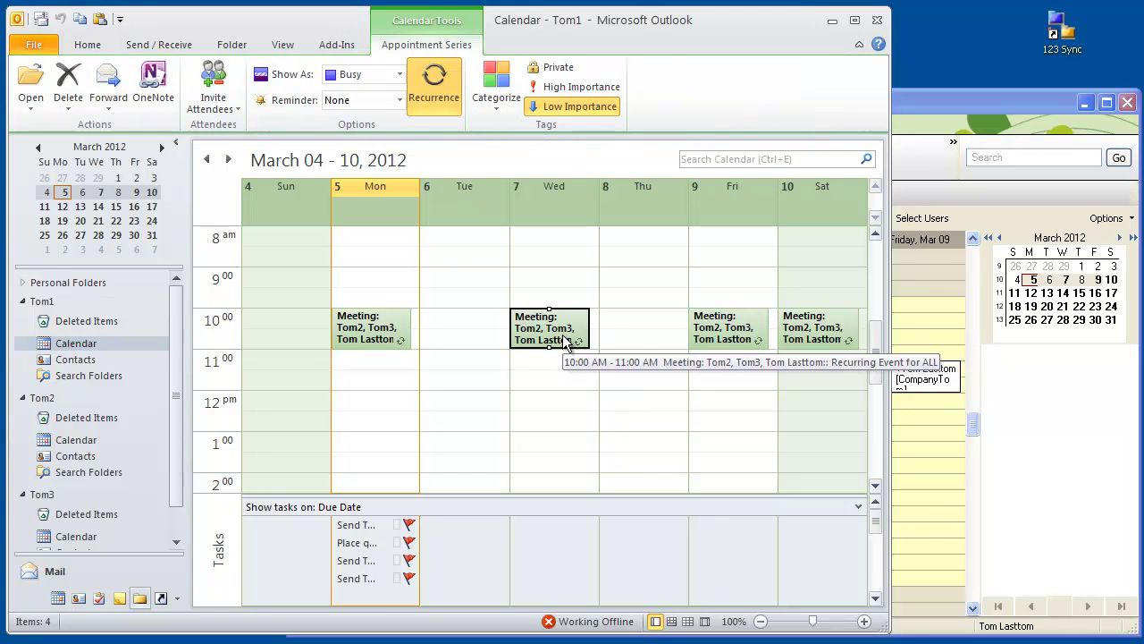
pyautogui.rightClick(565, 341)
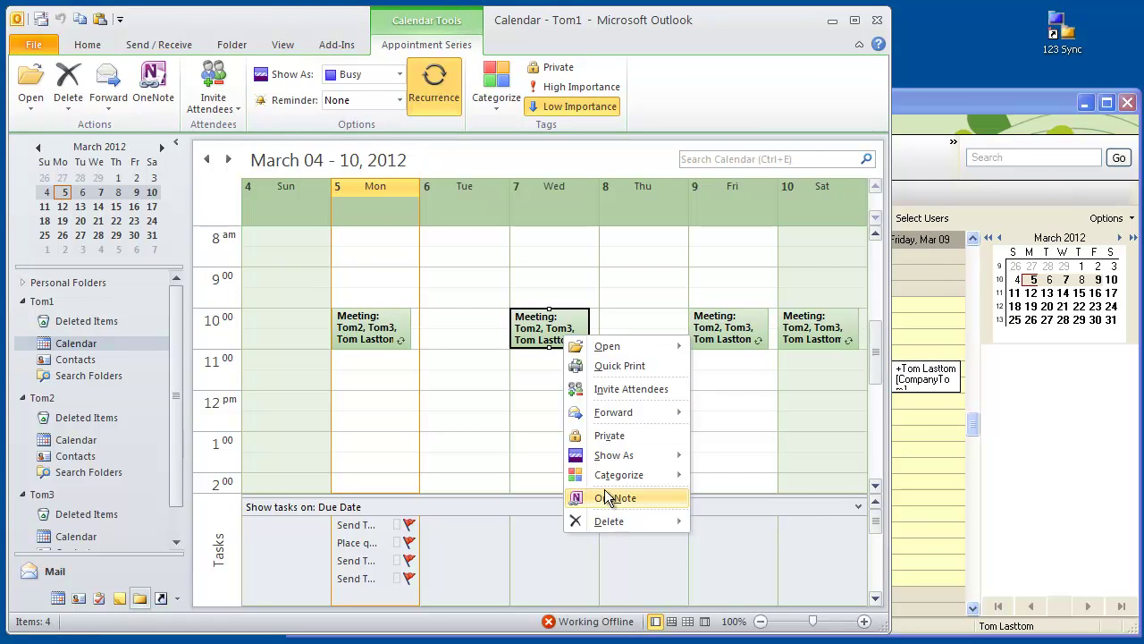
pyautogui.moveTo(614, 519)
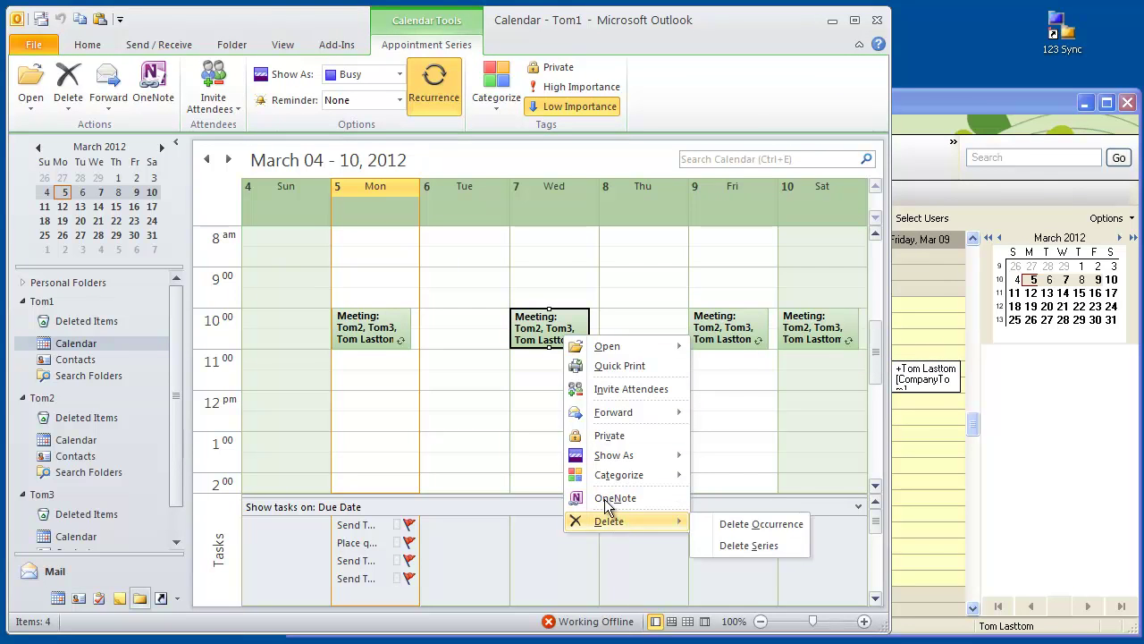
pyautogui.doubleClick(527, 333)
pyautogui.click(411, 385)
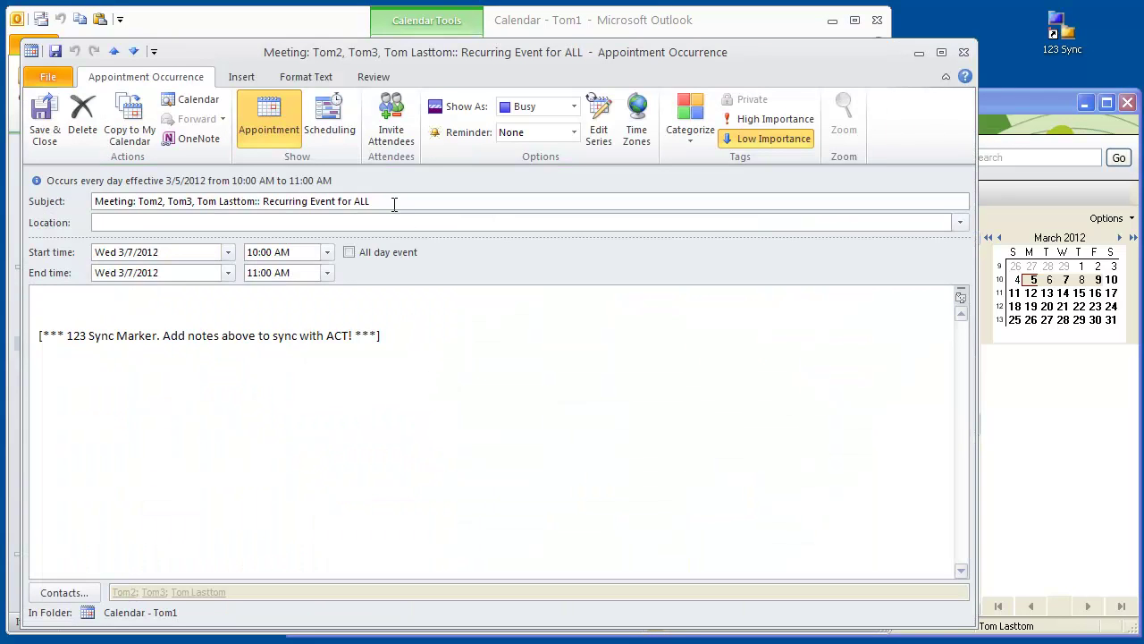
pyautogui.moveTo(385, 202); pyautogui.dragTo(261, 205)
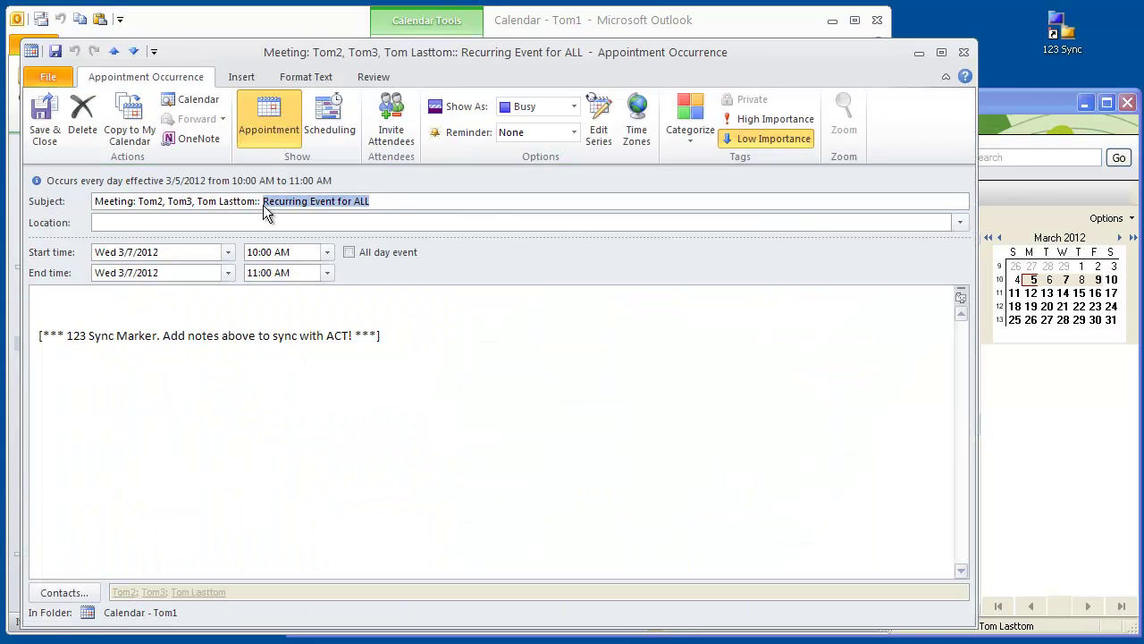
pyautogui.write('Changed aqnd')
pyautogui.press('BackSpace')
pyautogui.press('BackSpace')
pyautogui.press('BackSpace')
pyautogui.write('nd had fun')
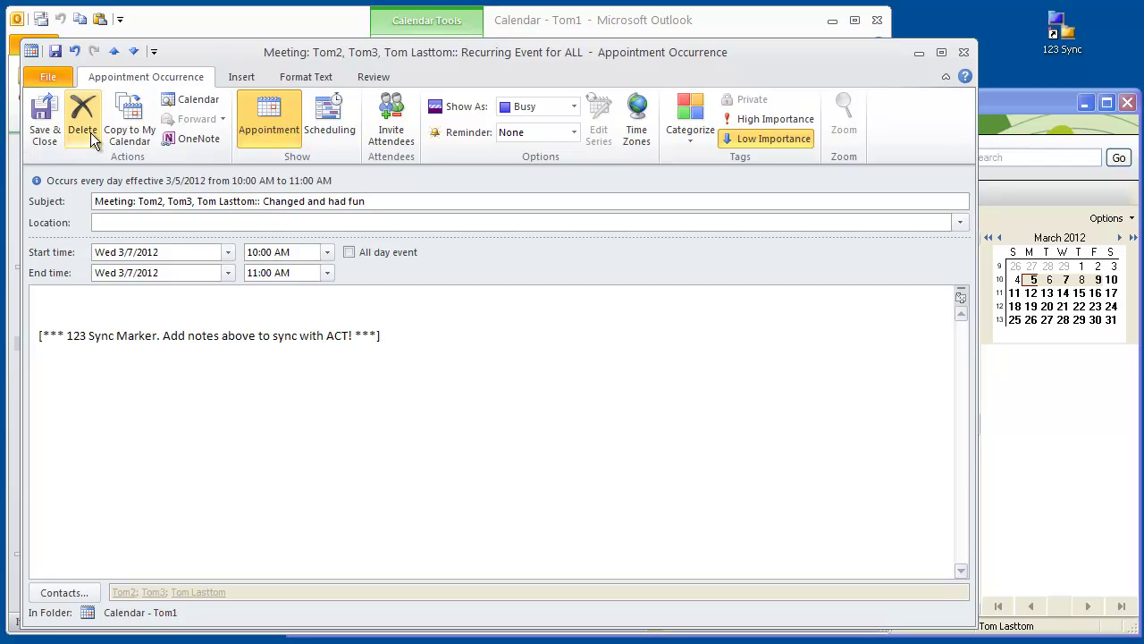
pyautogui.click(43, 119)
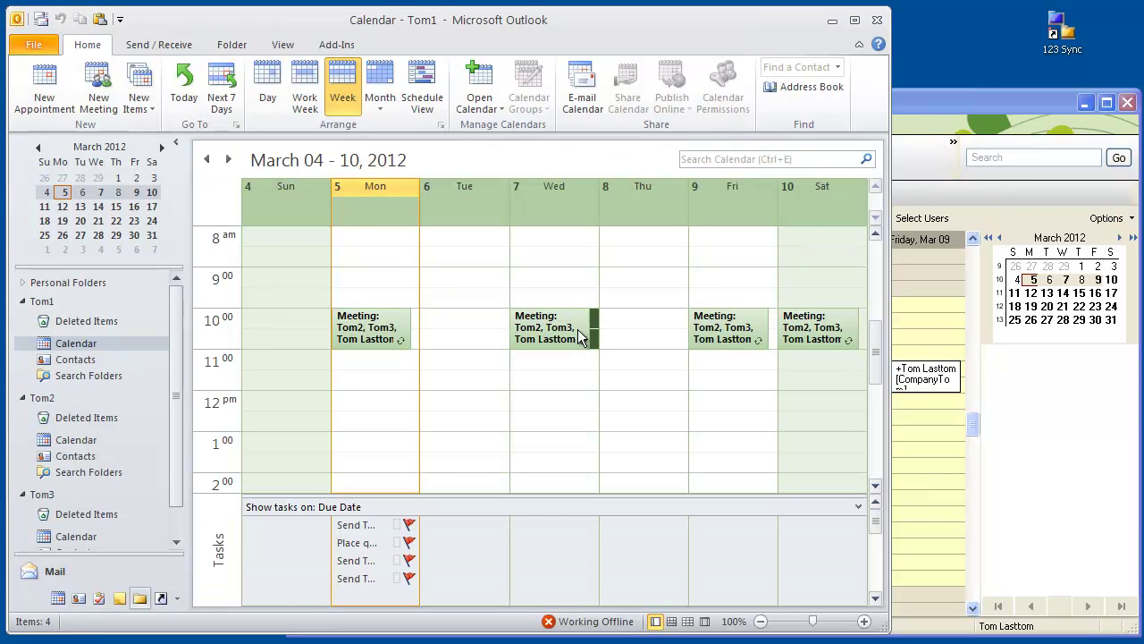
# - Reopen only the Wednesday 3/7/2012 occurrence to check its subject, and close it without further changes
pyautogui.doubleClick(563, 335)
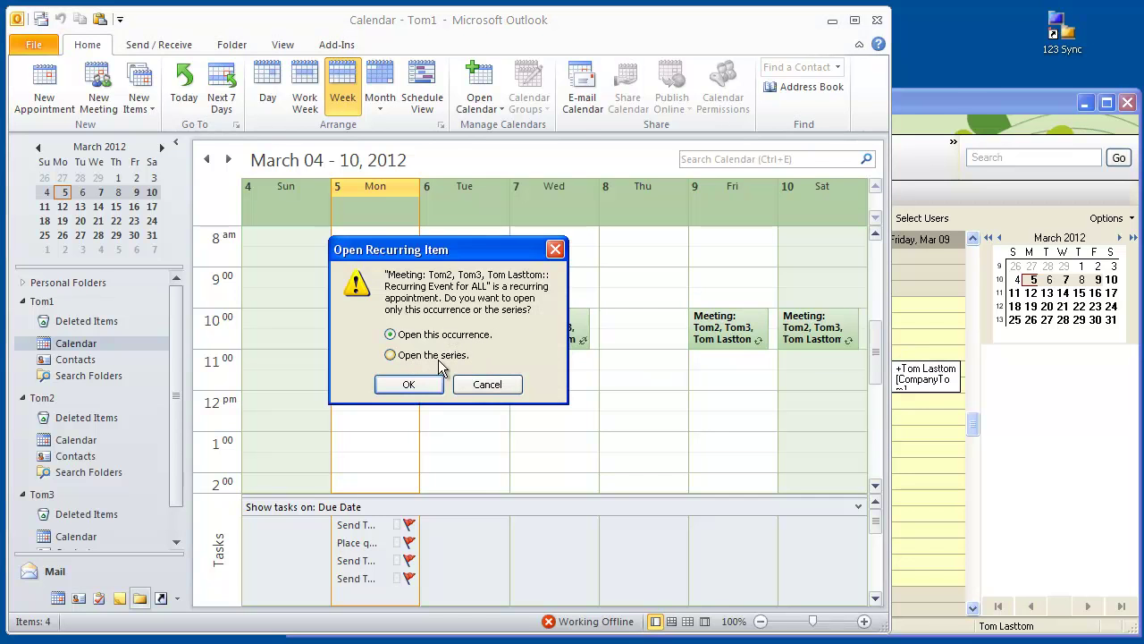
pyautogui.click(426, 389)
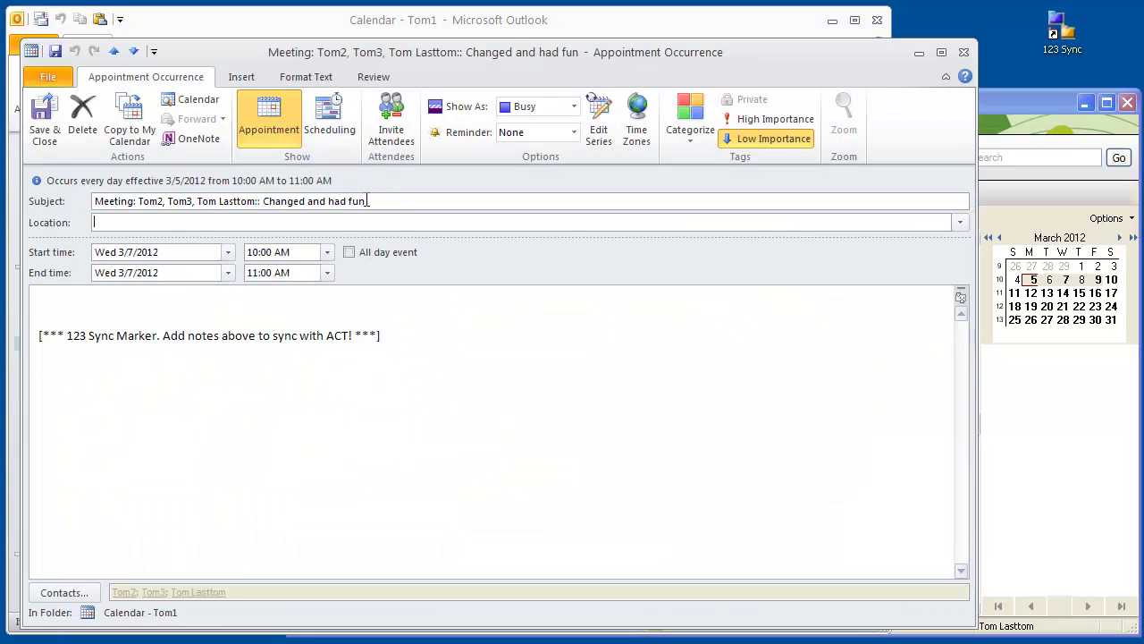
pyautogui.click(964, 52)
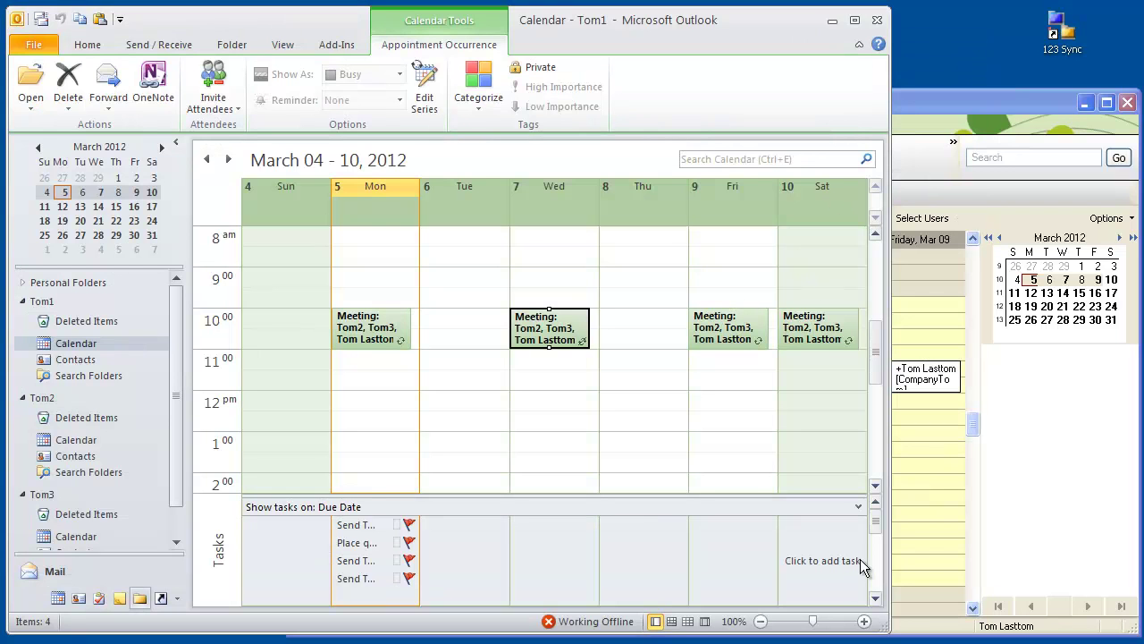
# - Run two rounds of 123 Sync to propagate the changed Wednesday occurrence, closing the synchronization status window after each
pyautogui.doubleClick(1069, 35)
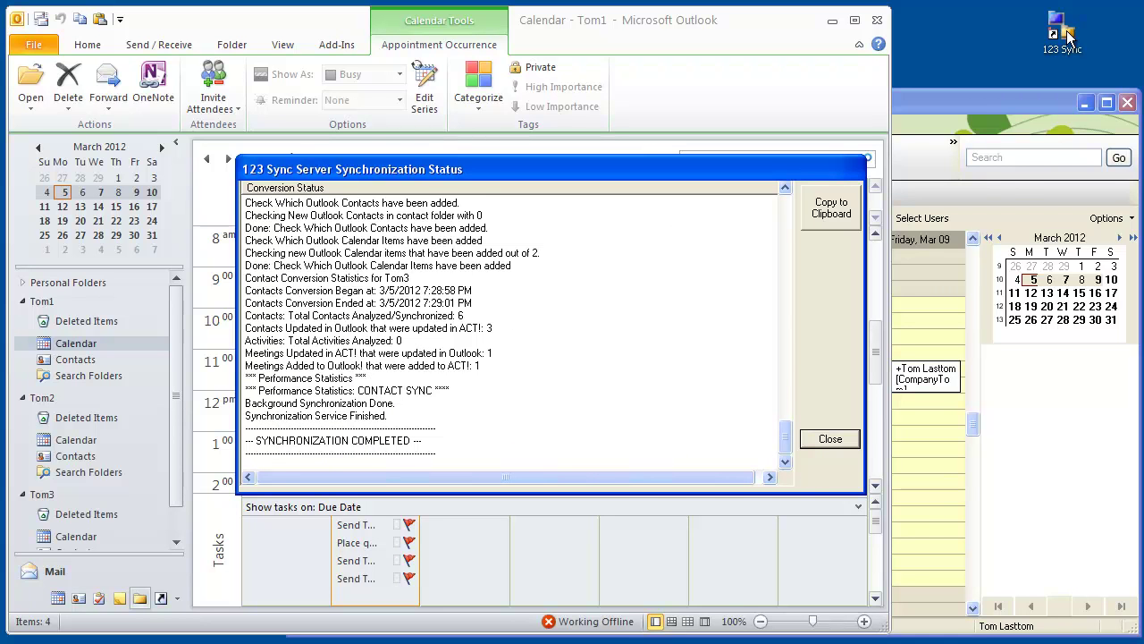
pyautogui.click(833, 441)
pyautogui.doubleClick(1064, 34)
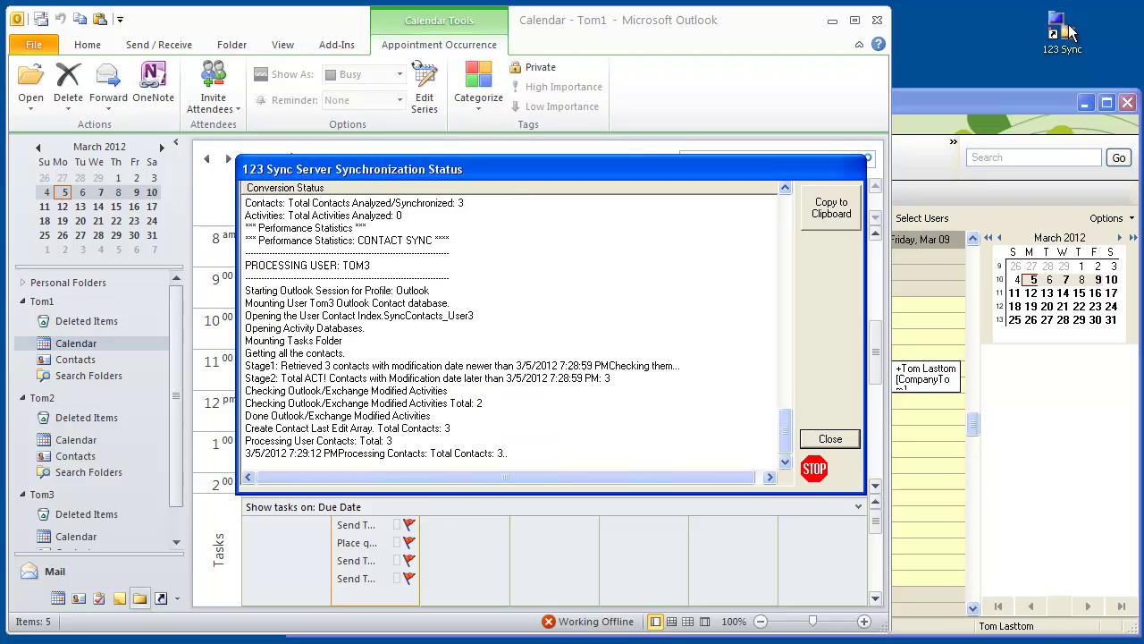
pyautogui.click(828, 440)
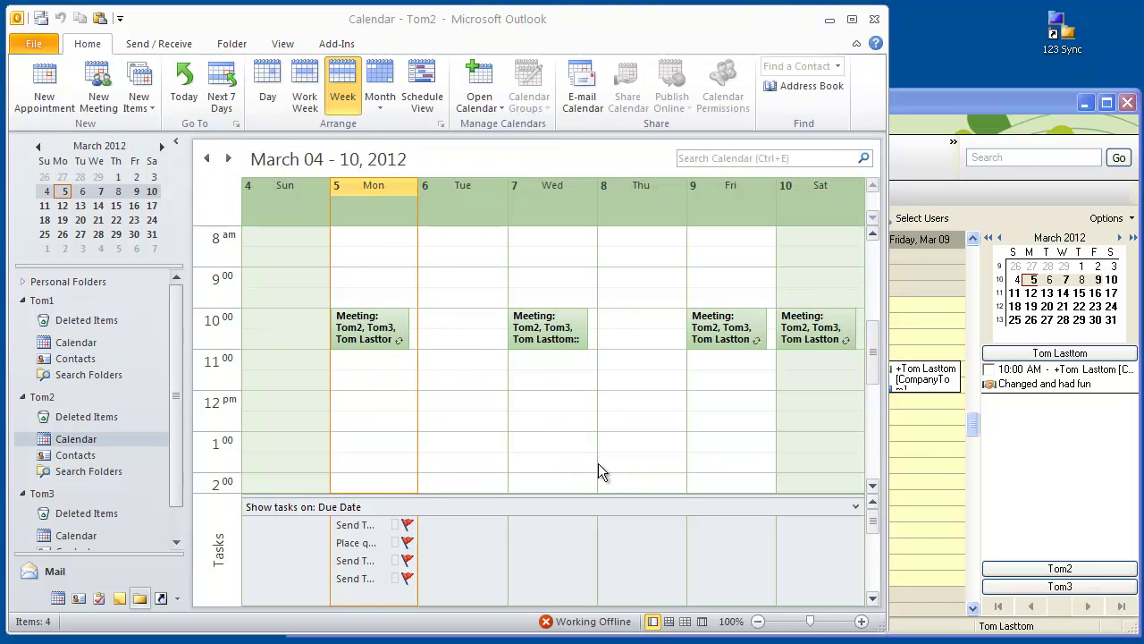
# - Open the Wednesday 3/7/2012 meeting in Tom2's Outlook calendar to check its subject, and close it without changes
pyautogui.click(544, 329)
pyautogui.doubleClick(544, 329)
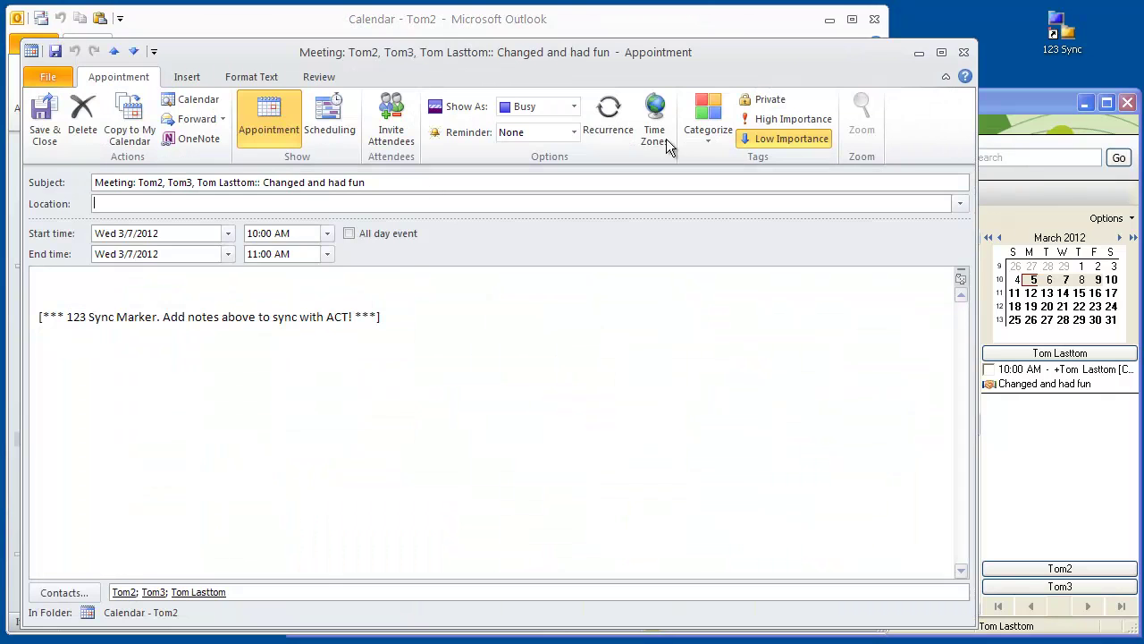
pyautogui.click(965, 52)
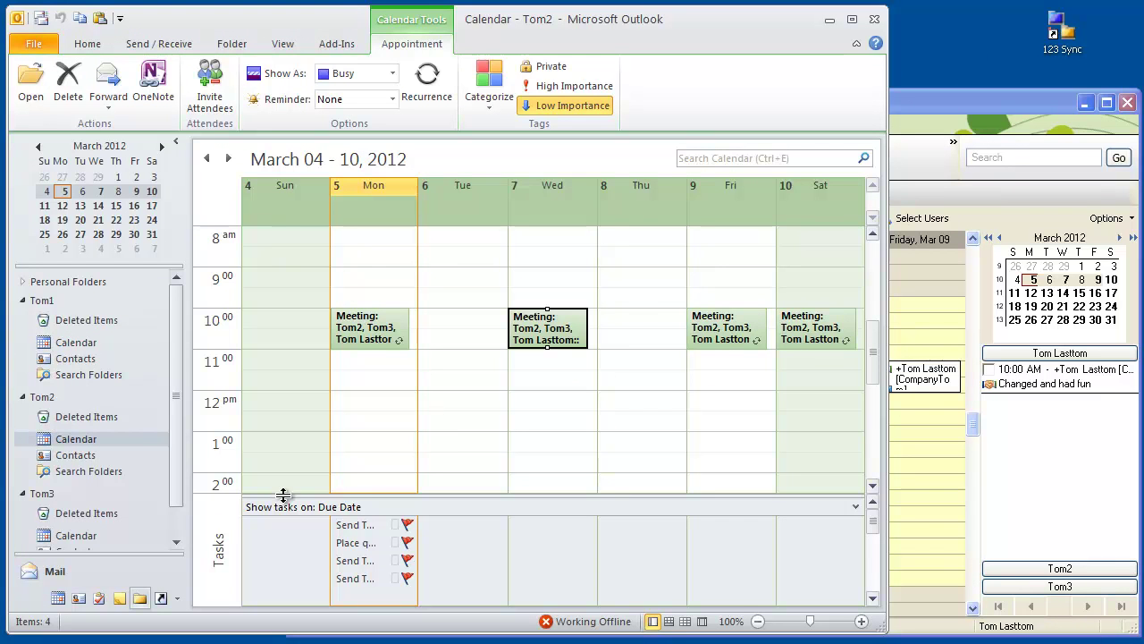
# - Check the Wednesday 3/7/2012 meeting's subject in Tom3's Outlook calendar, and inspect the Friday 3/9 occurrence for comparison
pyautogui.click(177, 543)
pyautogui.click(178, 543)
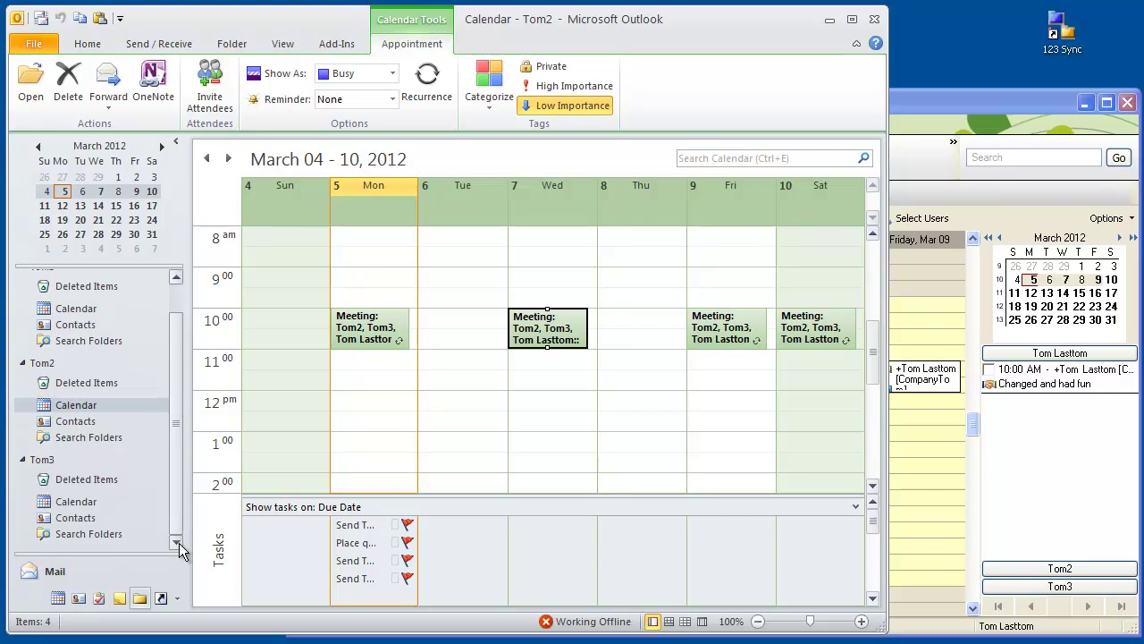
pyautogui.click(75, 490)
pyautogui.doubleClick(558, 344)
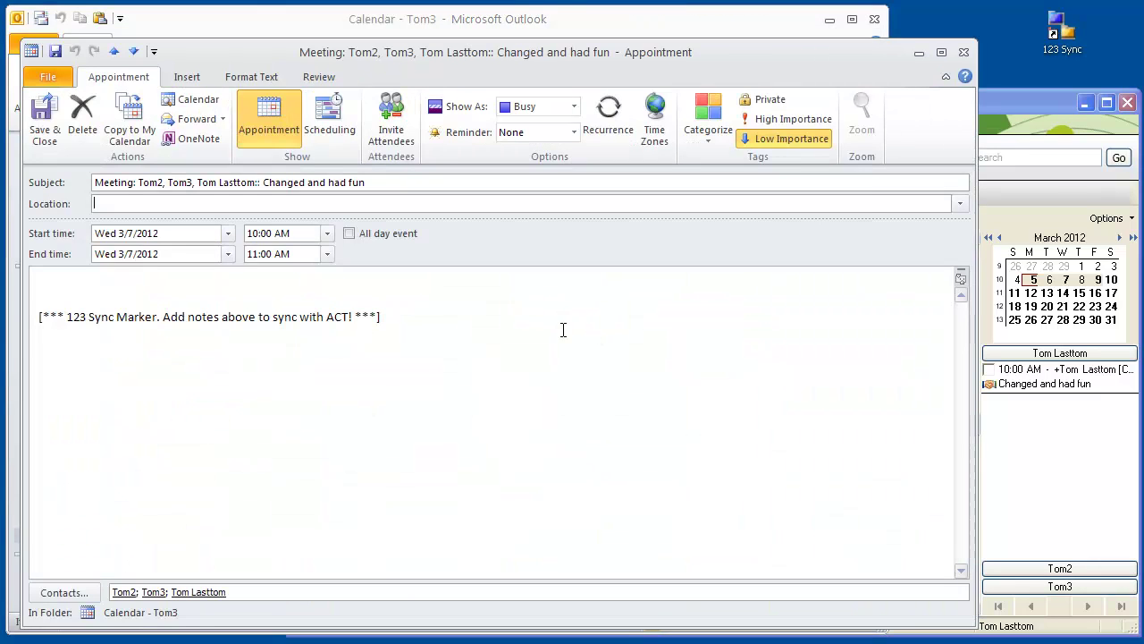
pyautogui.click(964, 52)
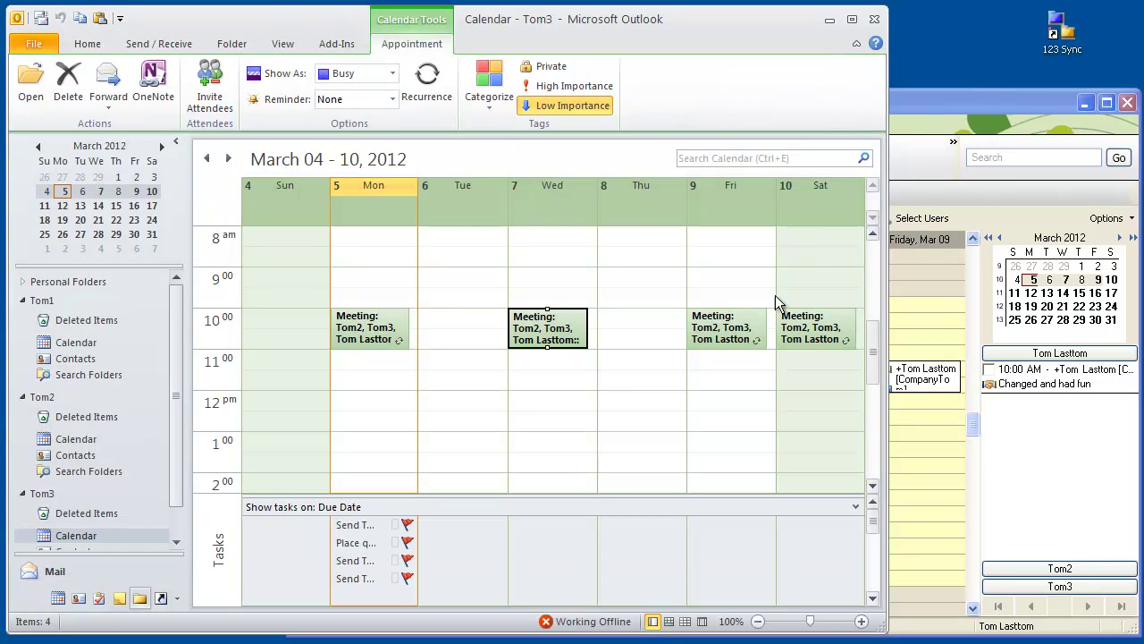
pyautogui.doubleClick(749, 338)
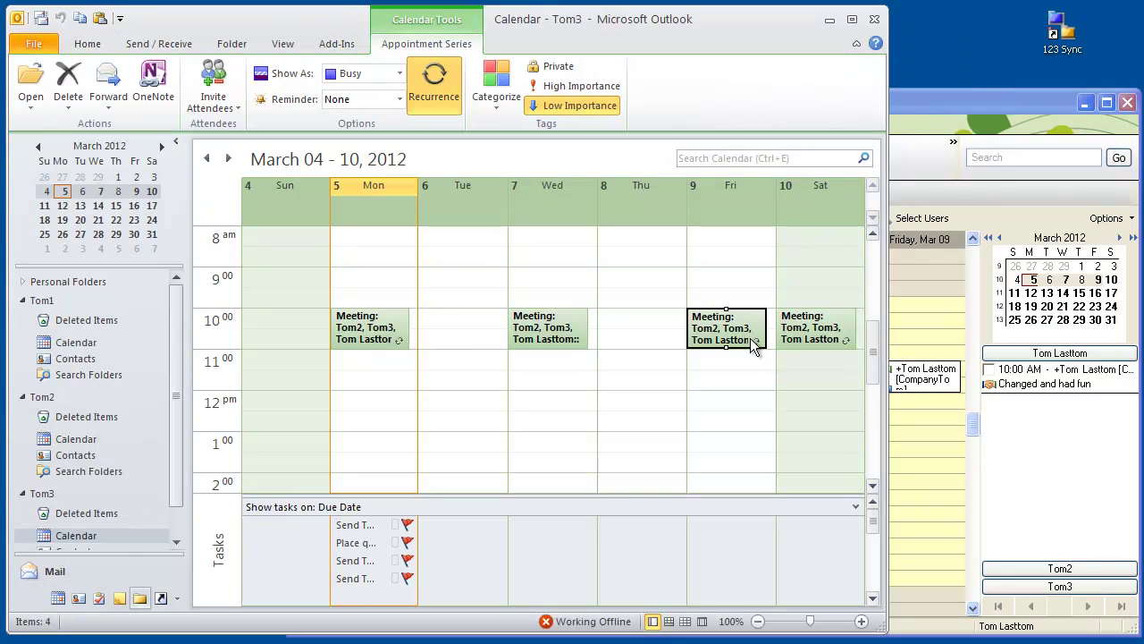
pyautogui.click(486, 383)
# - Switch to Sage ACT! and check the Regarding text of the 3/7/2012 and 3/9/2012 meetings, cancelling each without changes
pyautogui.click(993, 110)
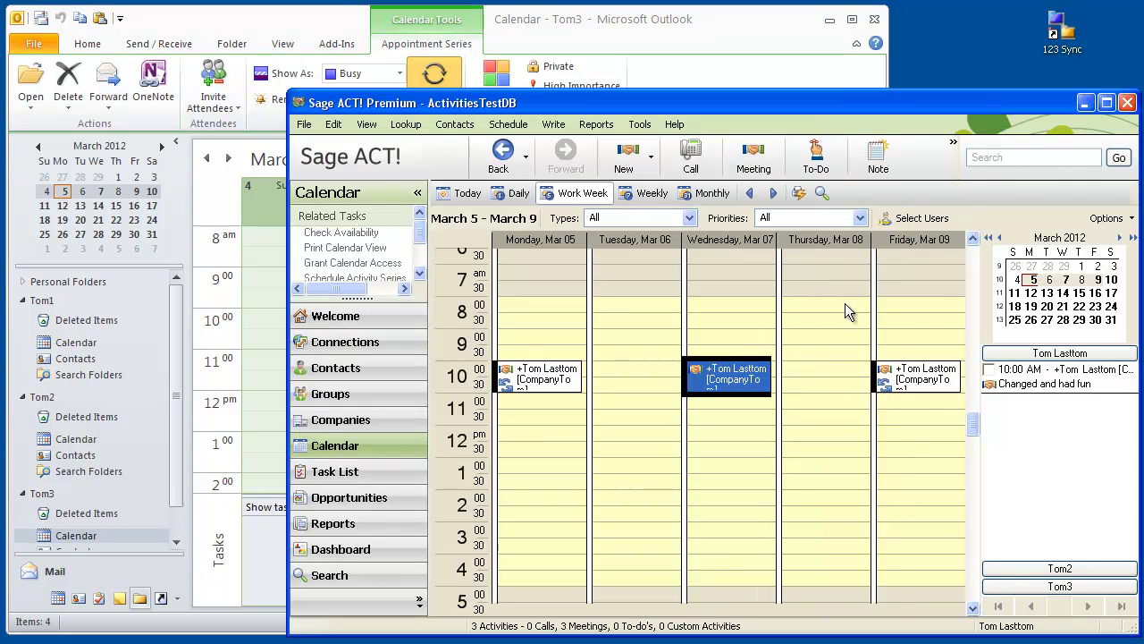
pyautogui.doubleClick(751, 383)
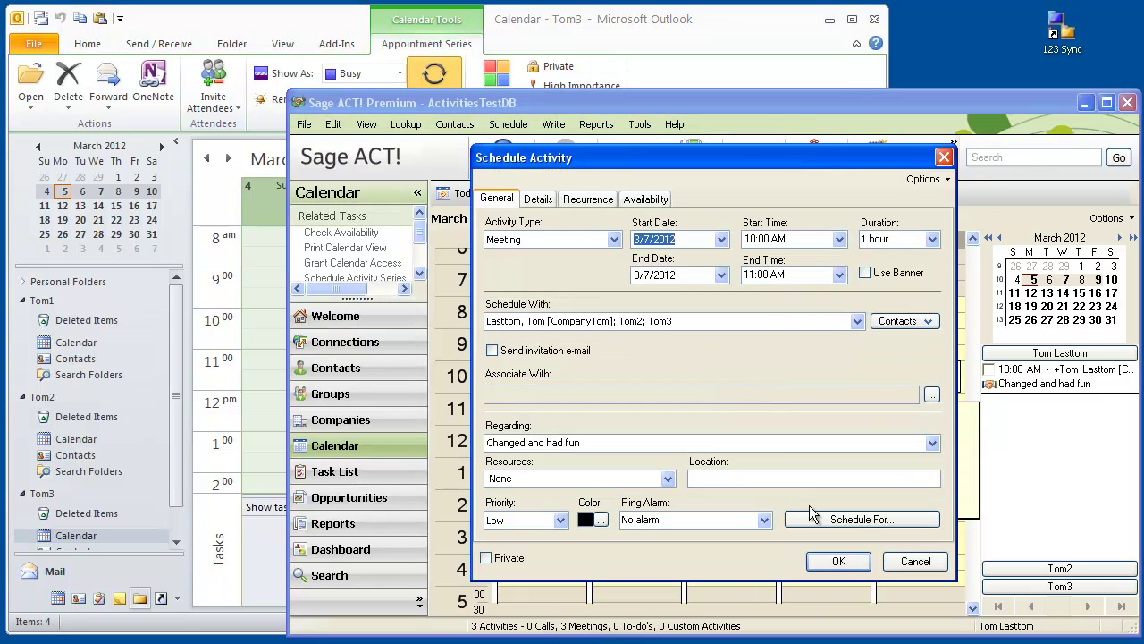
pyautogui.click(915, 563)
pyautogui.doubleClick(935, 375)
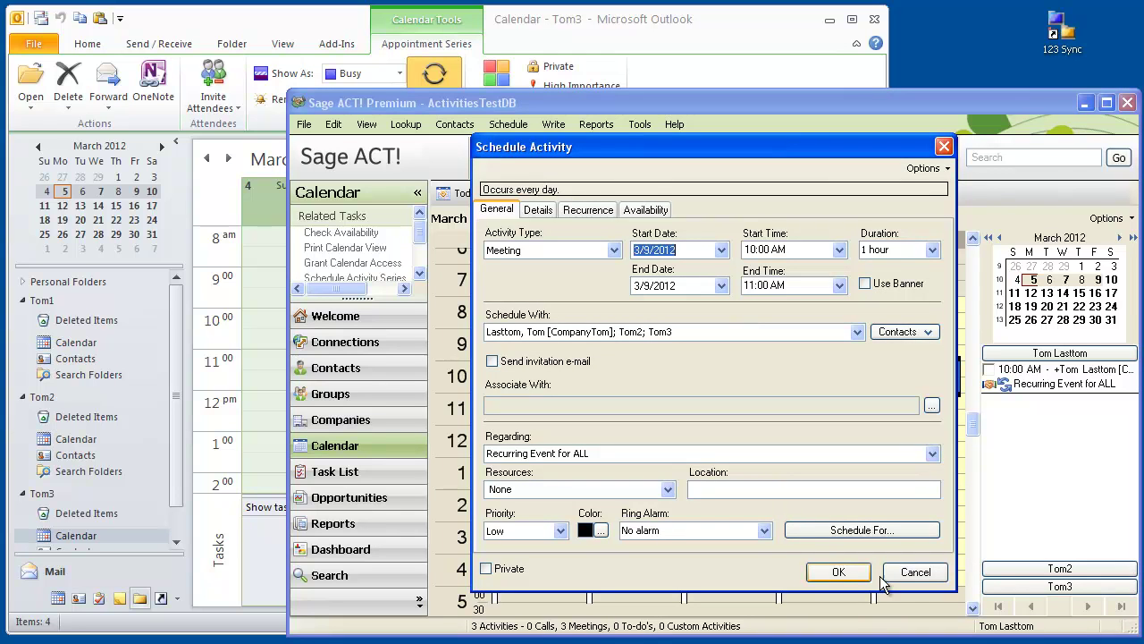
pyautogui.click(915, 571)
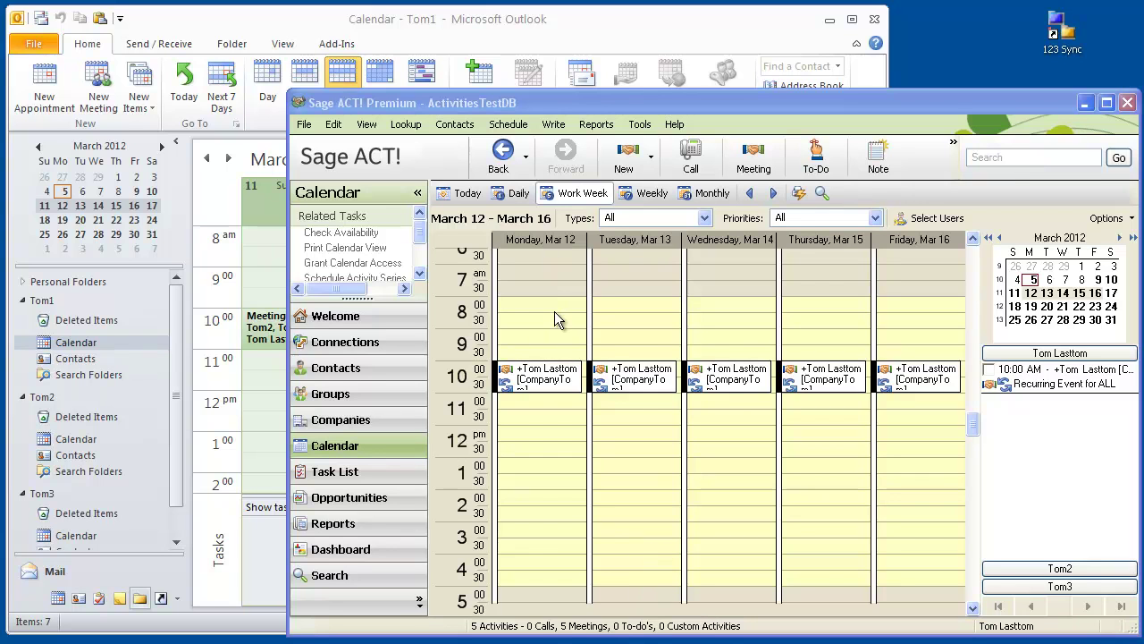
# - Move the recurring meeting on Monday, March 12 to 8:00 AM, applying the change to all occurrences
pyautogui.click(552, 379)
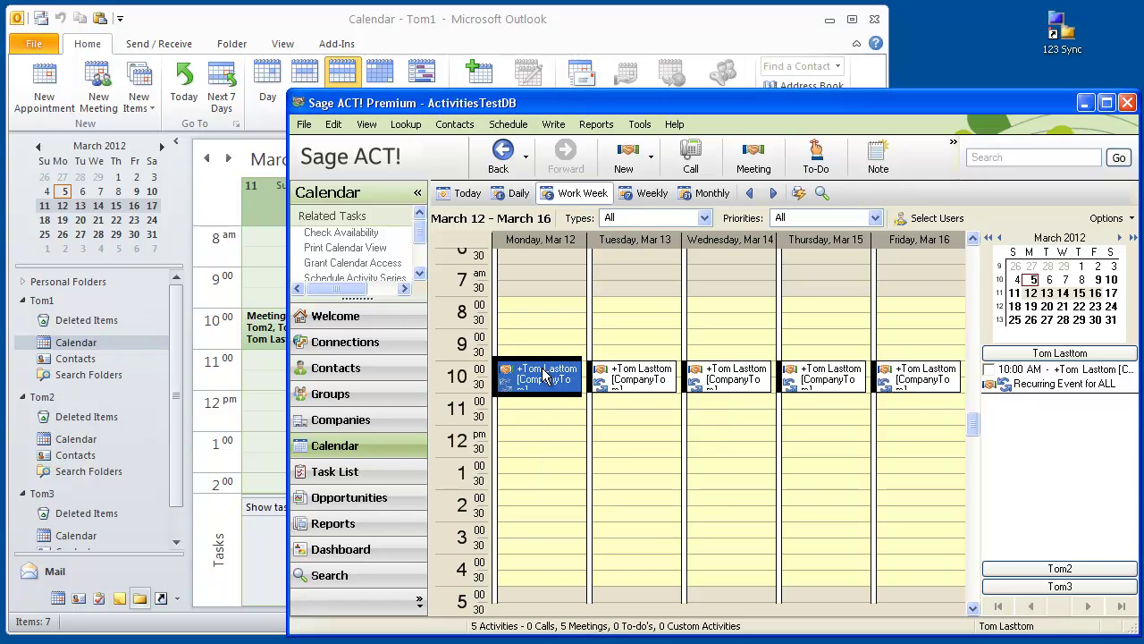
pyautogui.moveTo(543, 376); pyautogui.dragTo(518, 312)
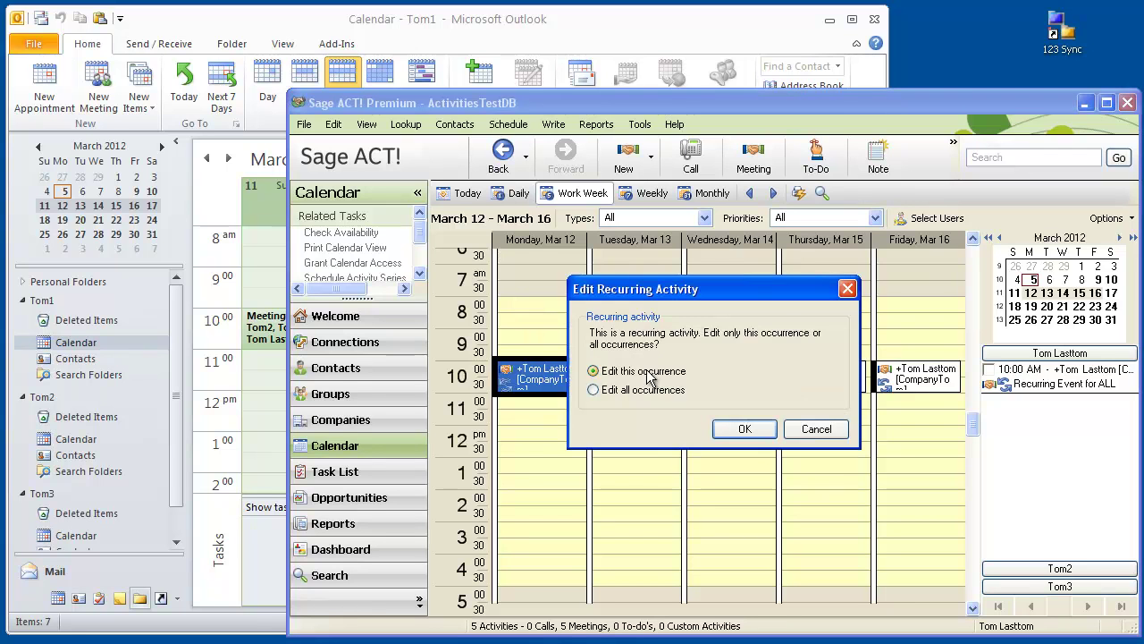
pyautogui.click(745, 429)
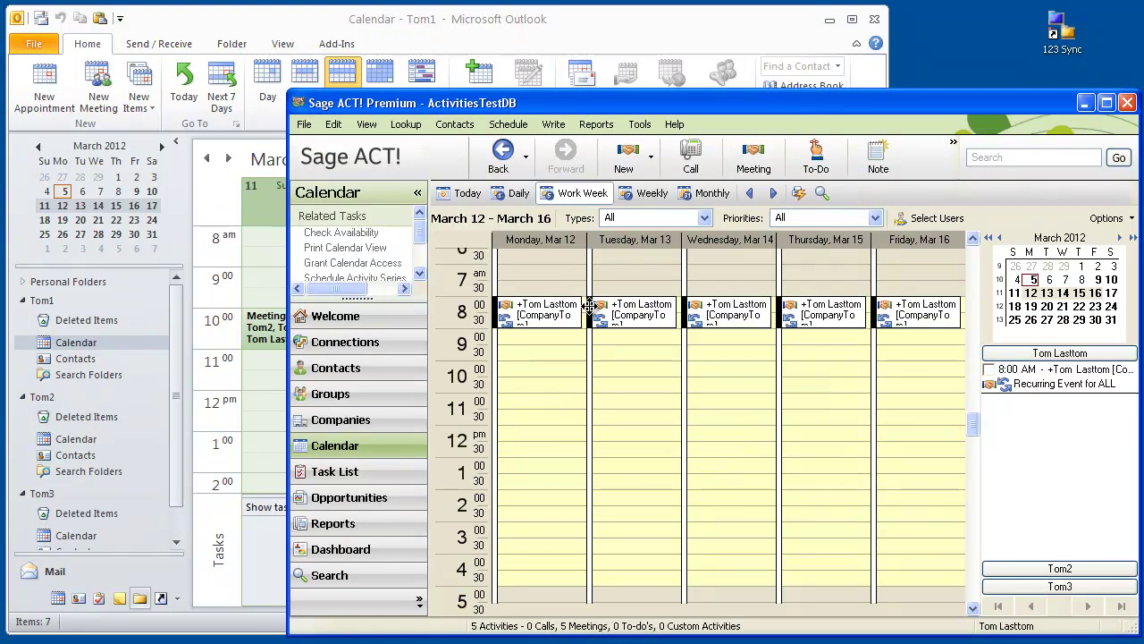
# - Check the moved meeting's details, and compare its time with Tom1's March 11 - 17 week in Outlook
pyautogui.moveTo(549, 319)
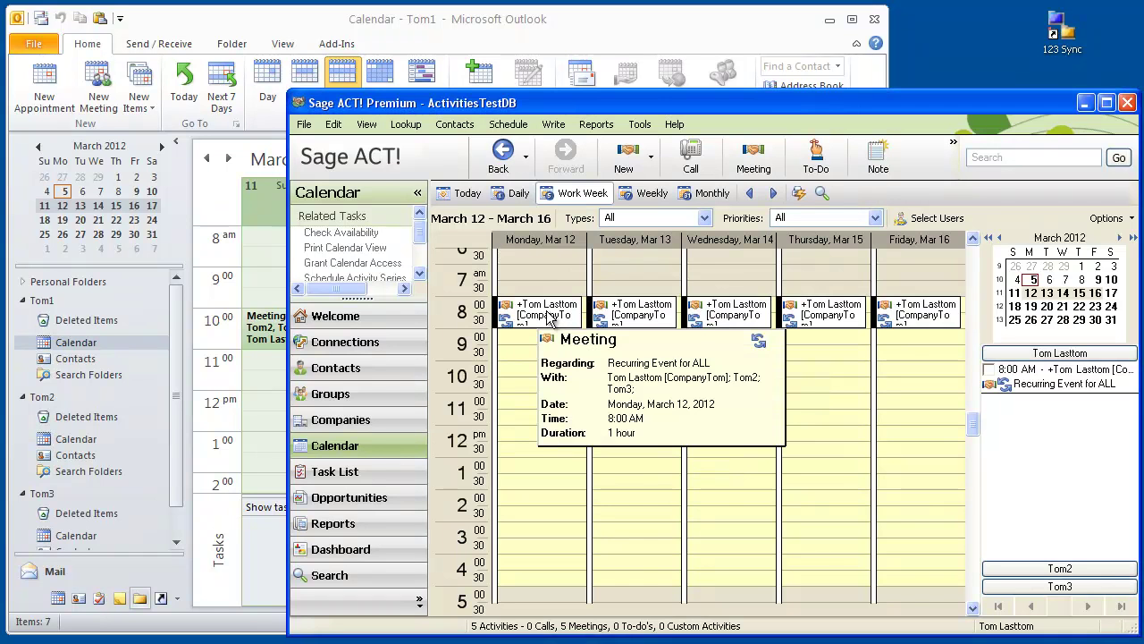
pyautogui.click(251, 294)
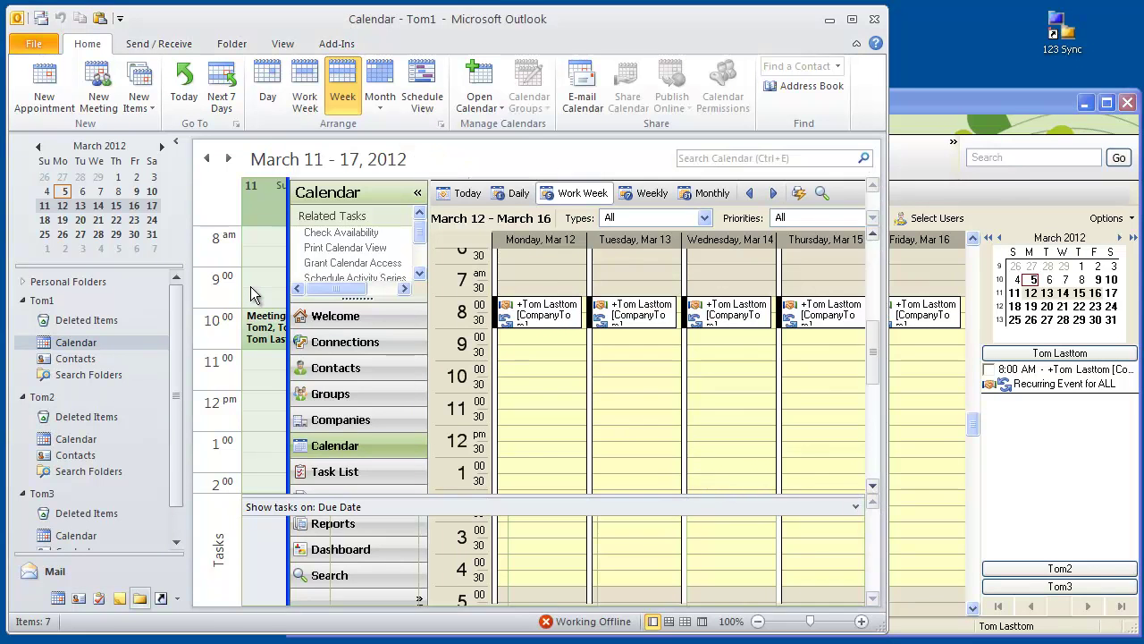
pyautogui.click(257, 334)
pyautogui.click(257, 236)
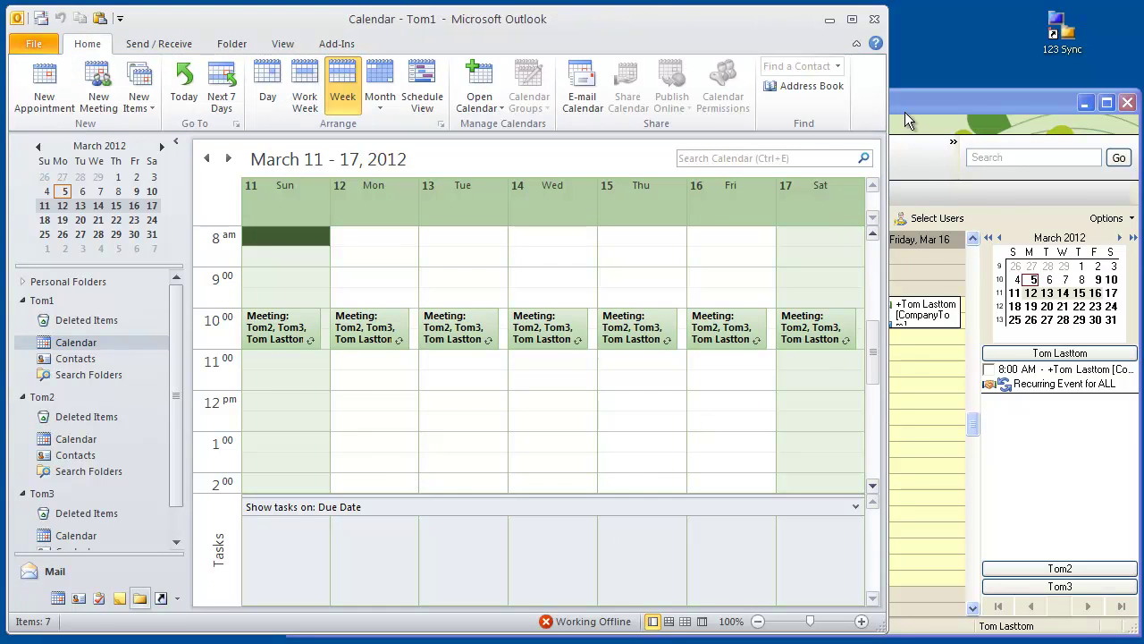
# - Run 123 Sync from the desktop, close its status window, and check the meeting times in Tom1's Outlook calendar
pyautogui.click(896, 168)
pyautogui.doubleClick(1073, 34)
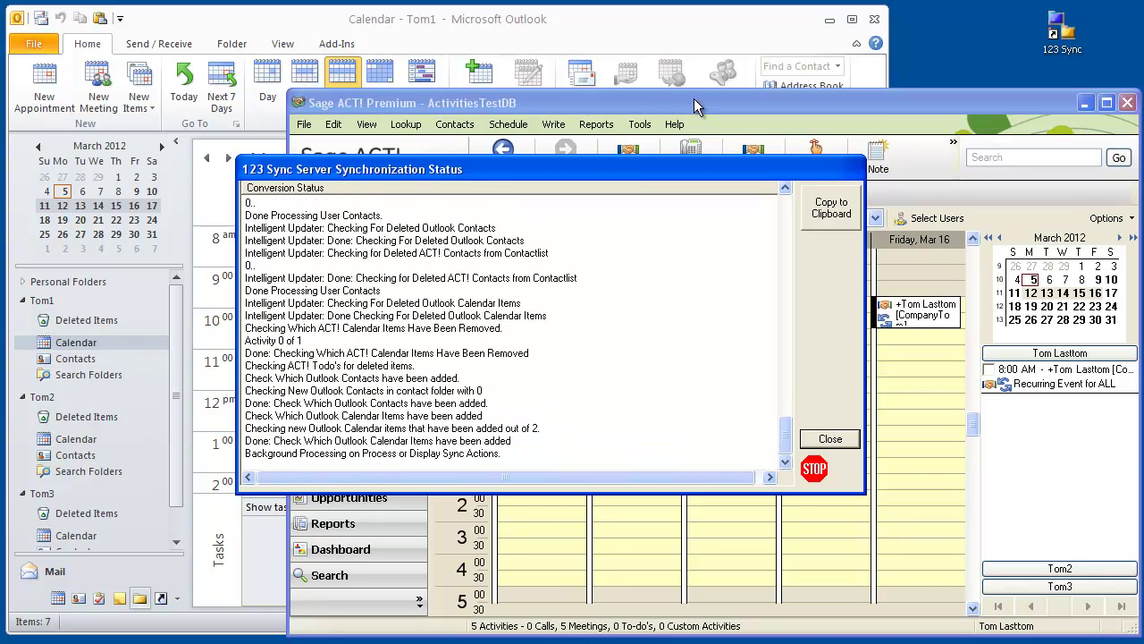
pyautogui.click(810, 440)
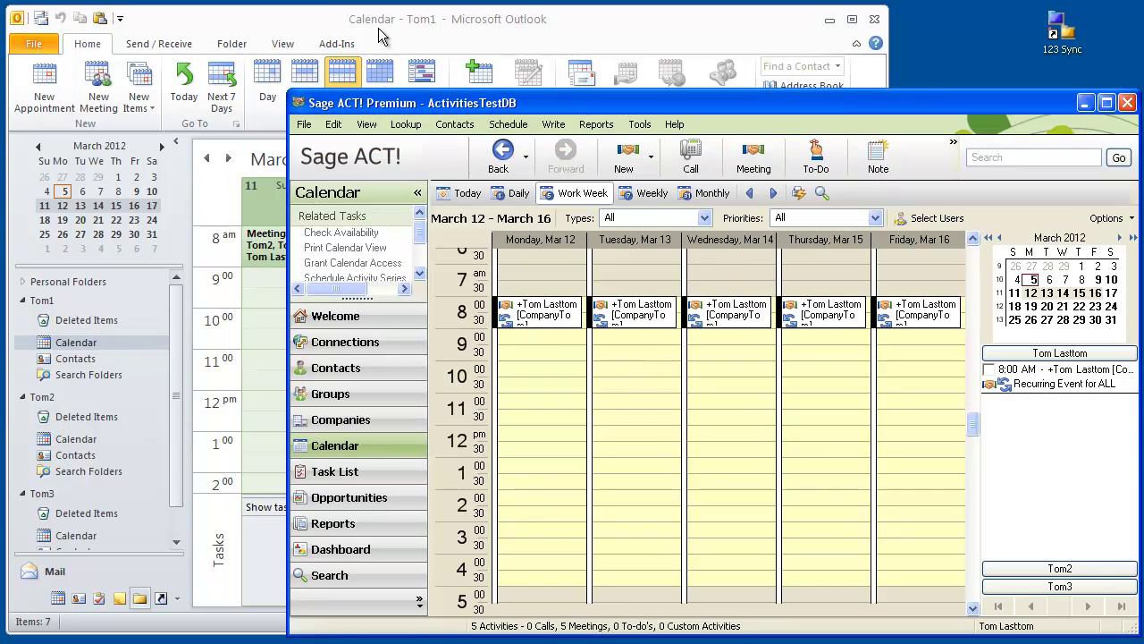
pyautogui.click(318, 18)
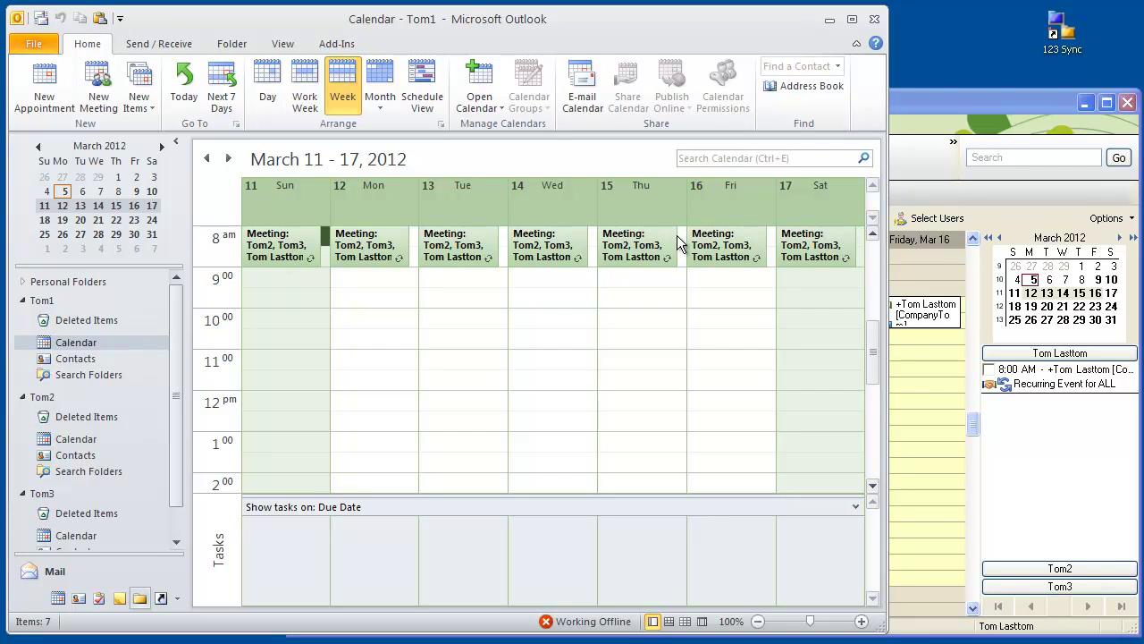